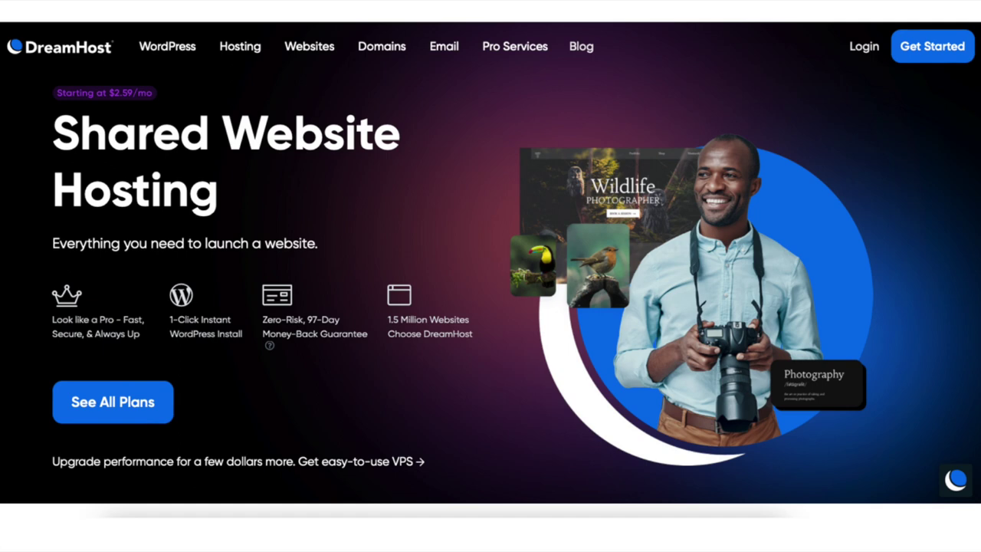
# Open the shared hosting plans and examine what Shared Starter and Shared Unlimited include.
pyautogui.click(140, 403)
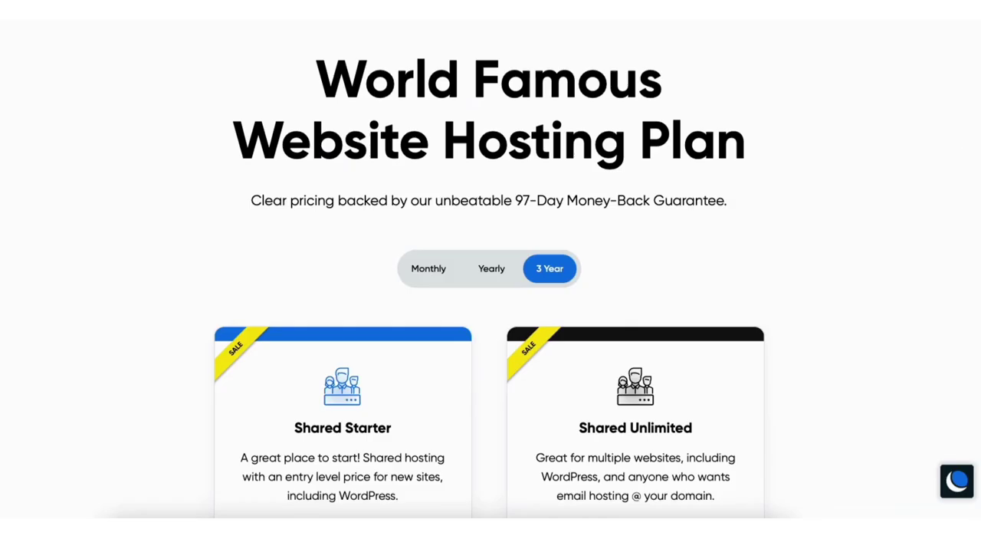
pyautogui.scroll(-3, 489, 276)
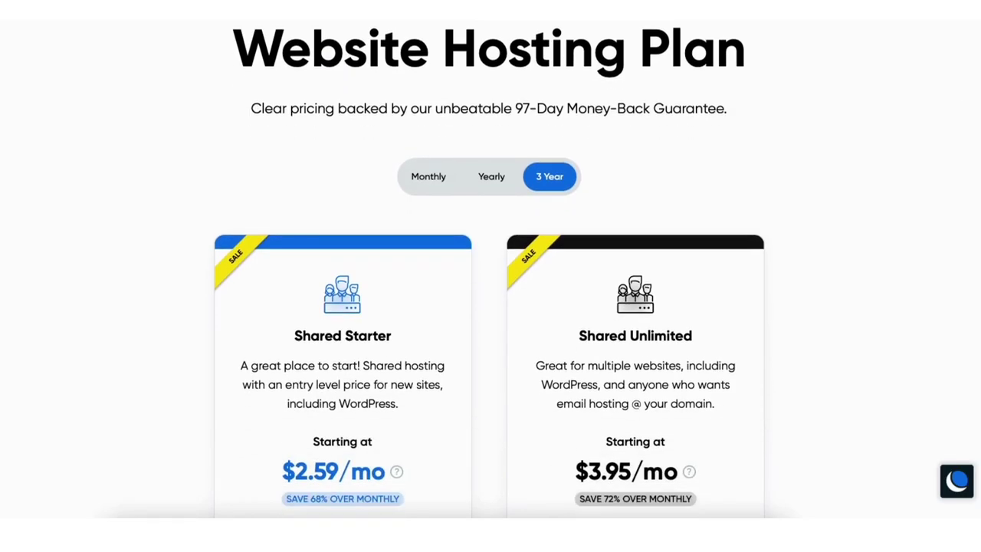
pyautogui.scroll(-1, 489, 276)
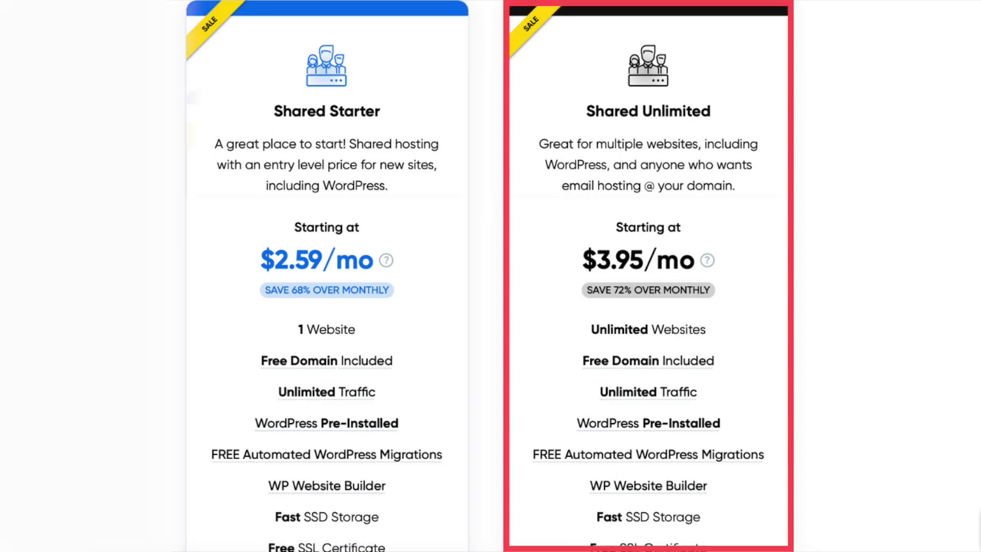
pyautogui.scroll(3, 492, 50)
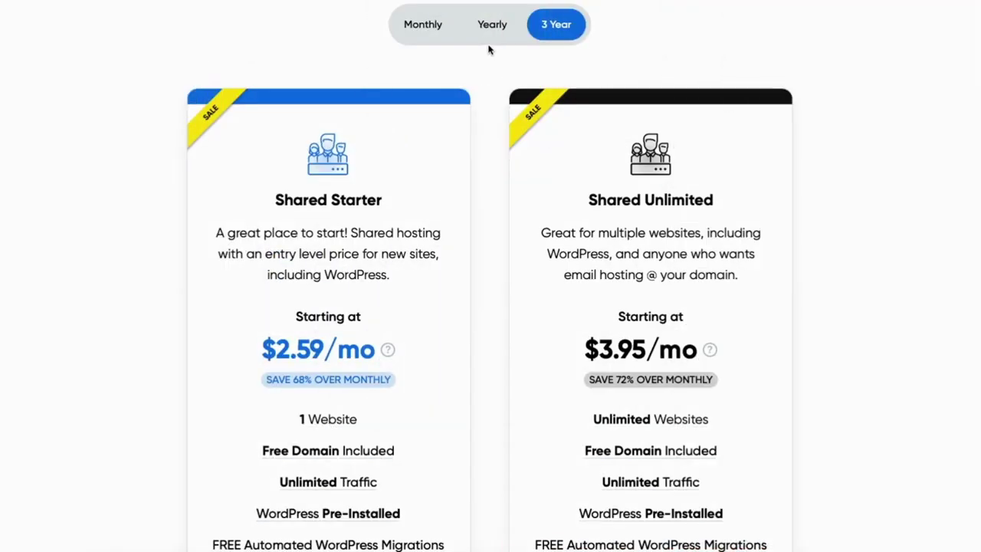
# Compare the Monthly, Yearly and 3 Year pricing of both shared plans and check the renewal rates of the Monthly option.
pyautogui.click(427, 31)
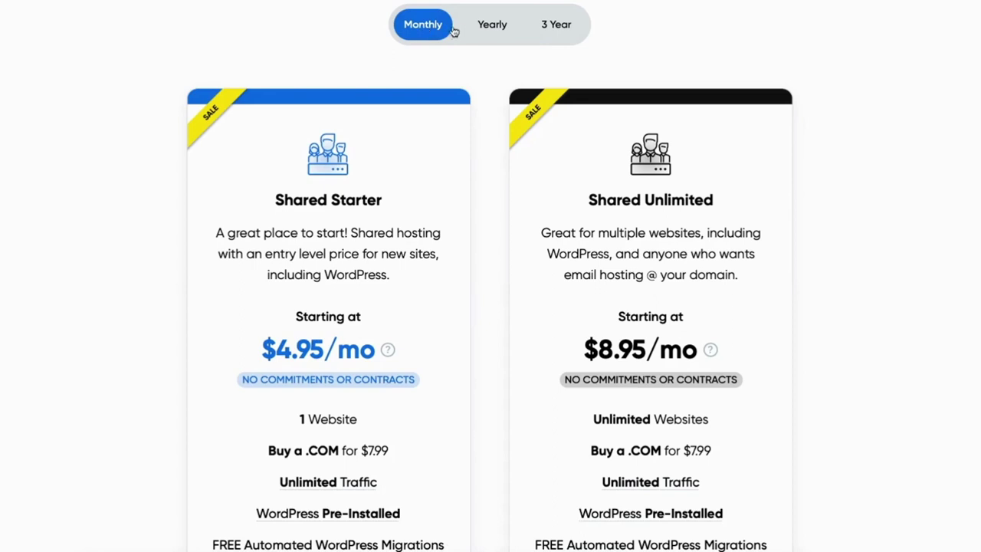
pyautogui.click(487, 30)
pyautogui.click(565, 25)
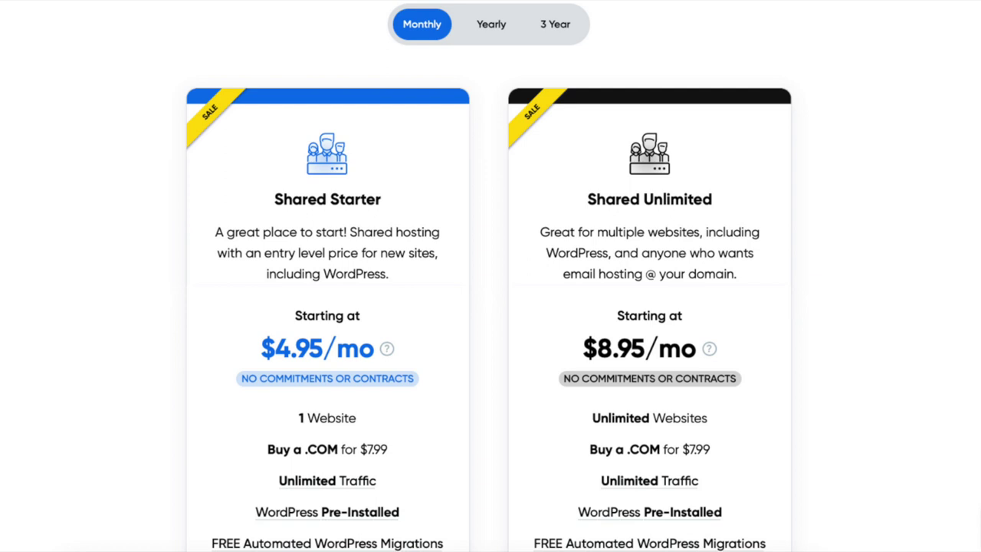
pyautogui.moveTo(387, 348)
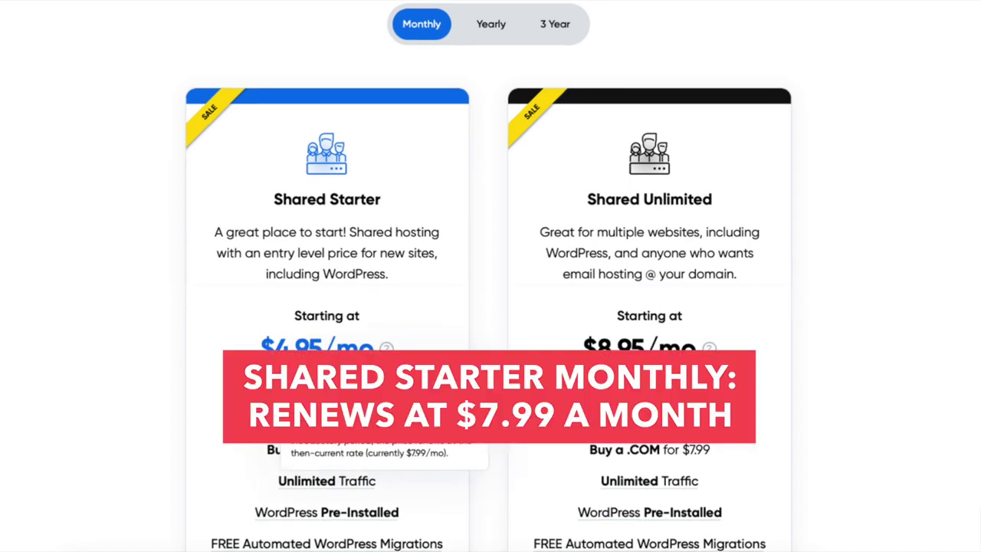
pyautogui.moveTo(709, 346)
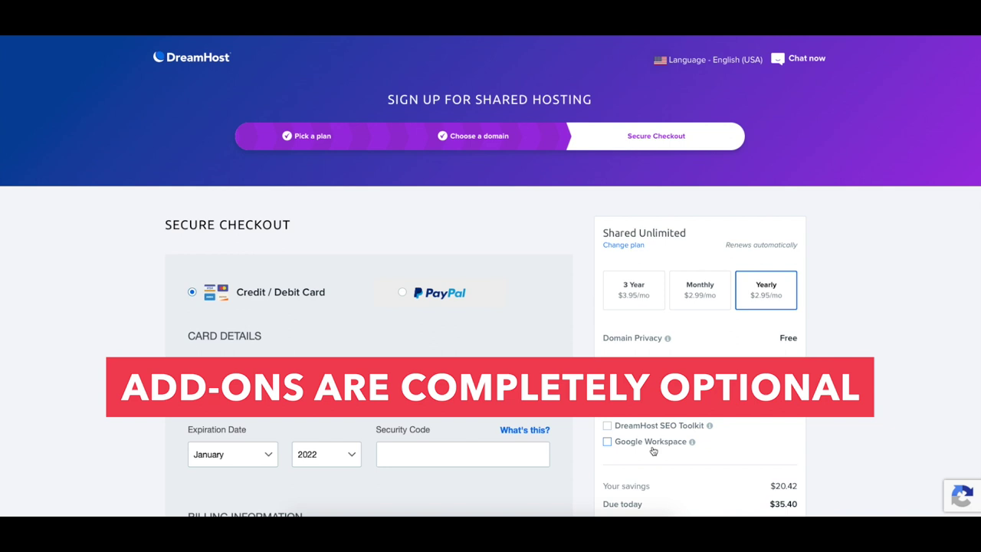
# Review the Shared Unlimited checkout form, covering payment method, billing information, account setup and additional options.
pyautogui.scroll(-1, 968, 149)
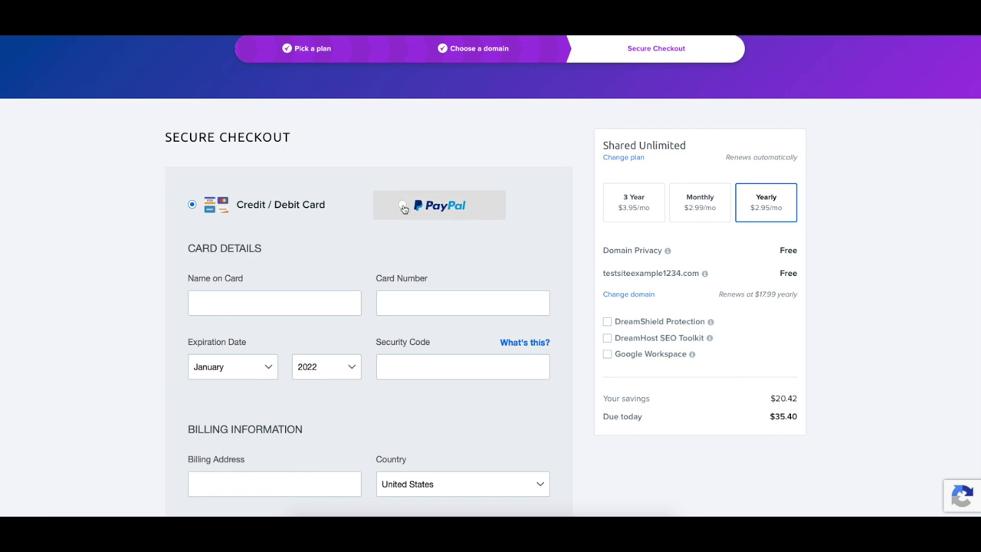
pyautogui.scroll(-4, 491, 276)
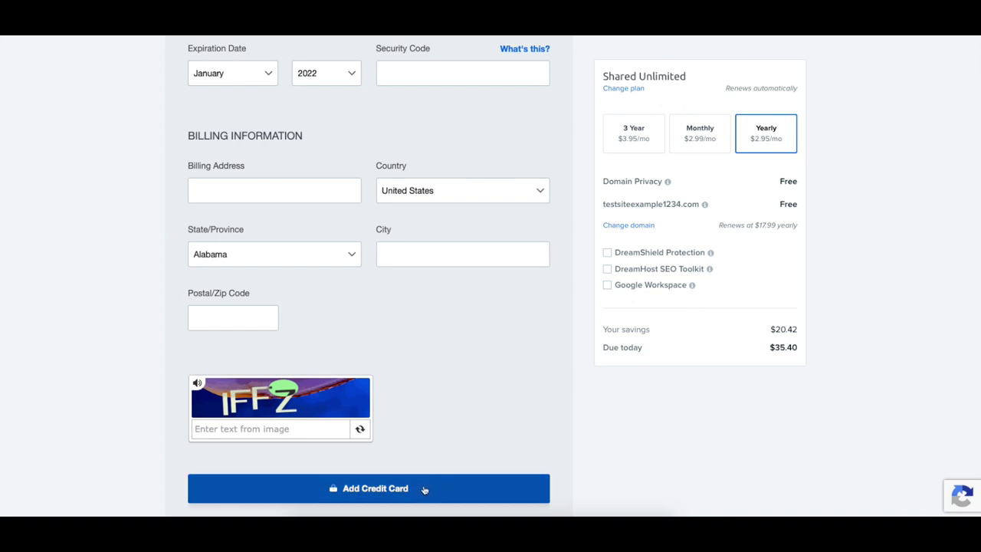
pyautogui.scroll(-5, 977, 214)
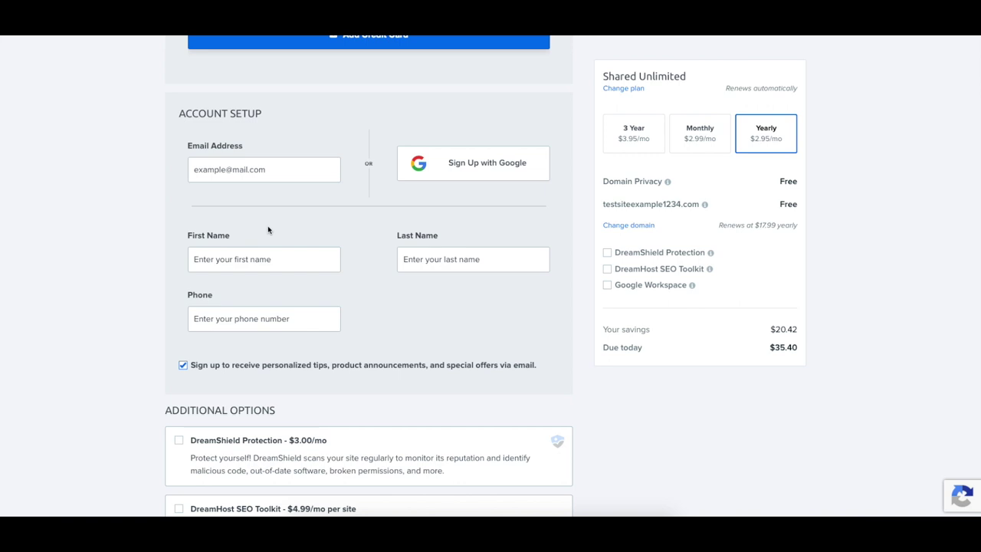
pyautogui.scroll(-3, 979, 367)
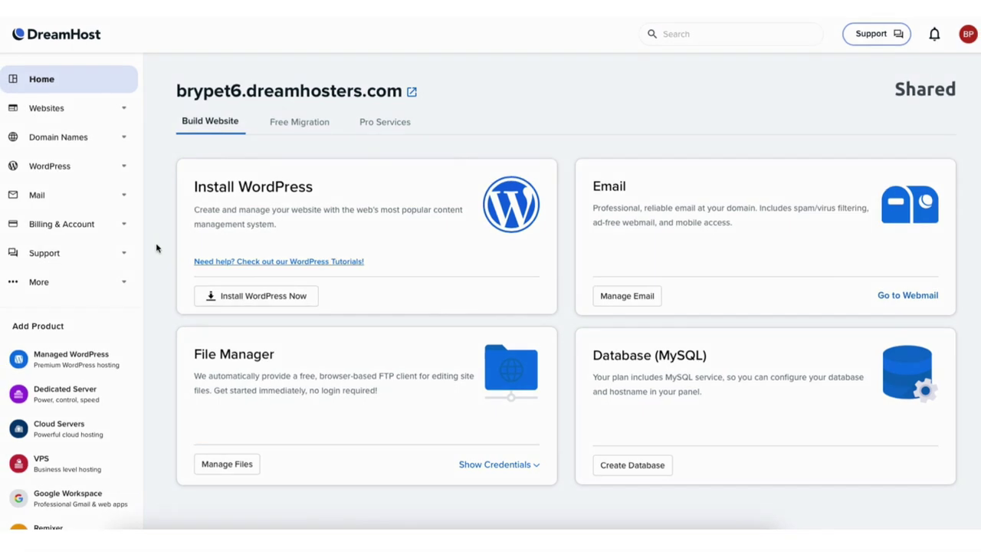
# Open the One-Click Installer for WordPress and choose the existing dreamhosters.com domain as the install location.
pyautogui.click(91, 174)
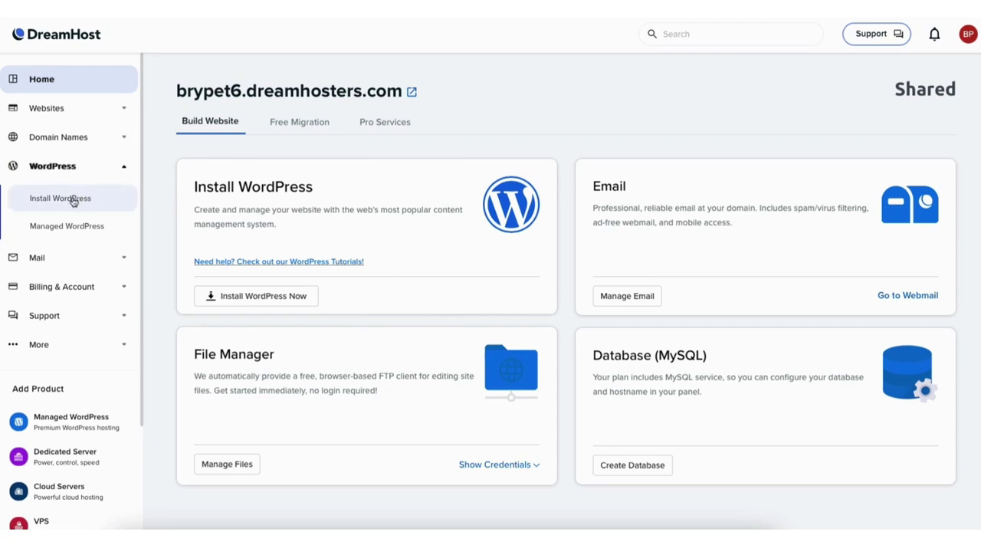
pyautogui.click(73, 200)
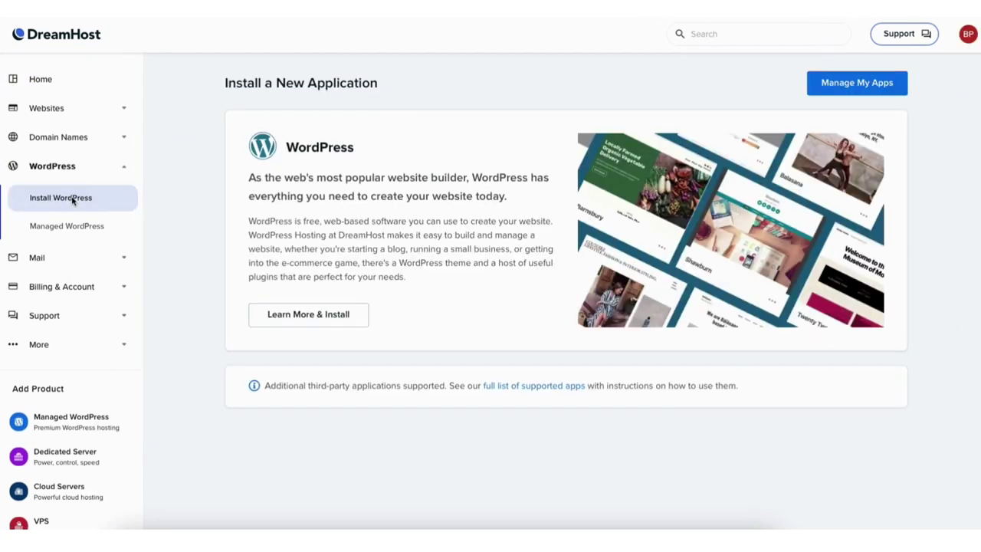
pyautogui.click(314, 317)
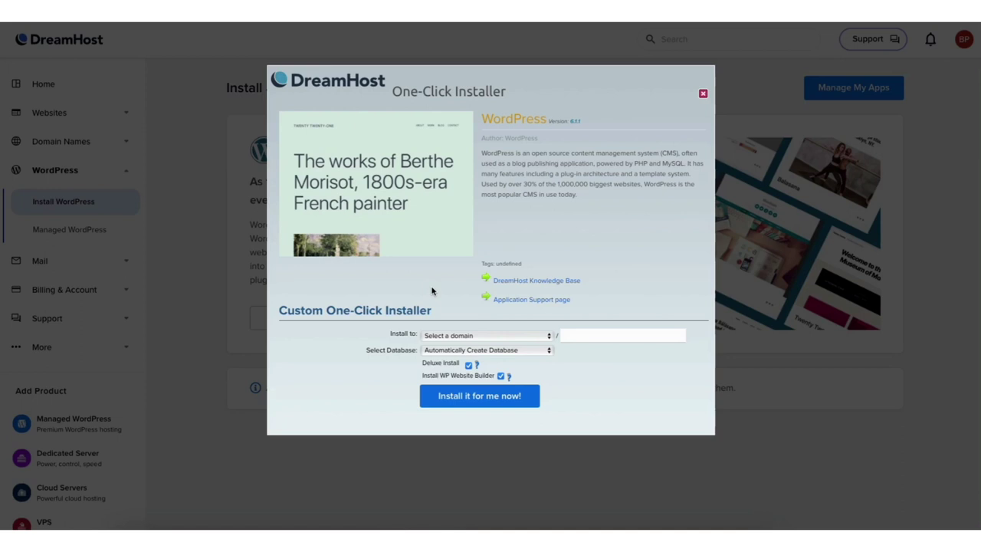
pyautogui.click(456, 338)
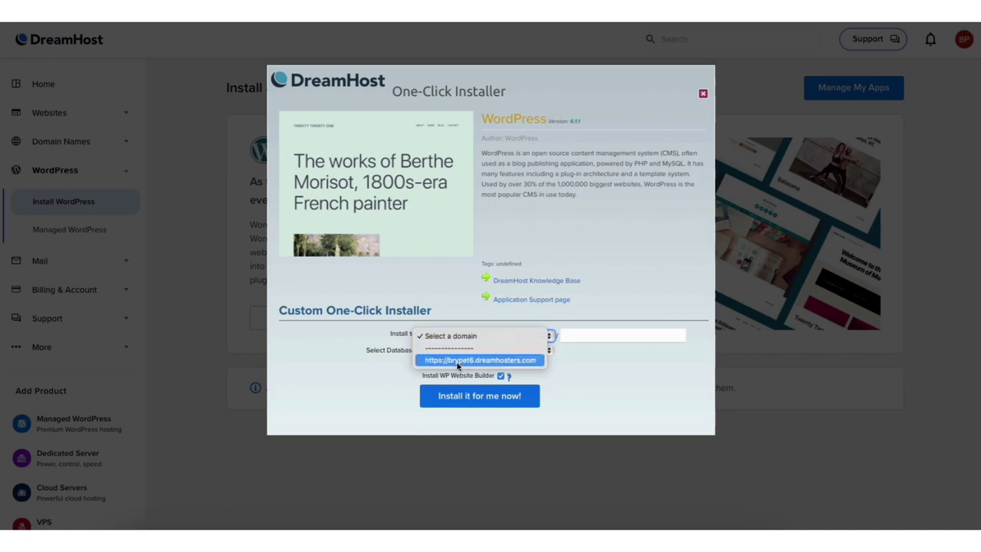
pyautogui.click(458, 360)
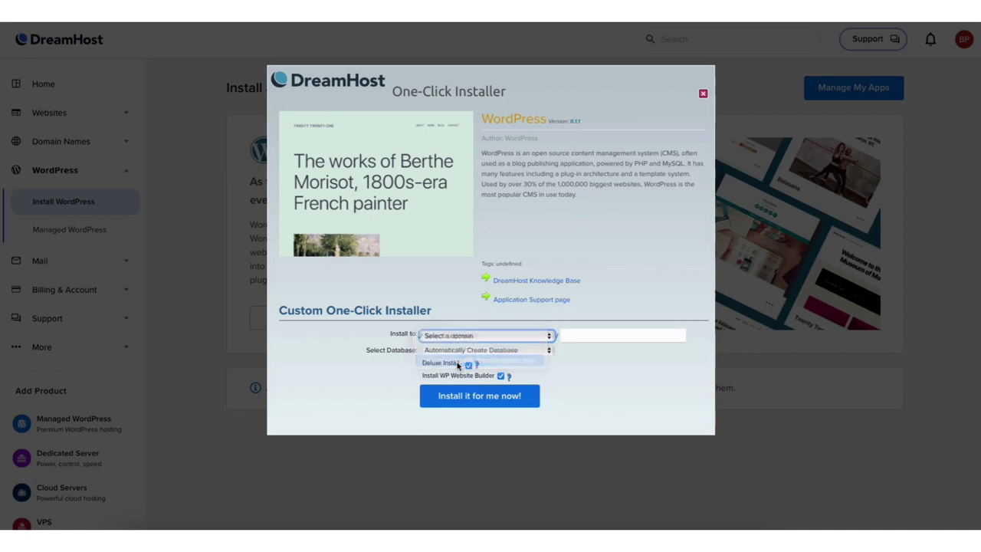
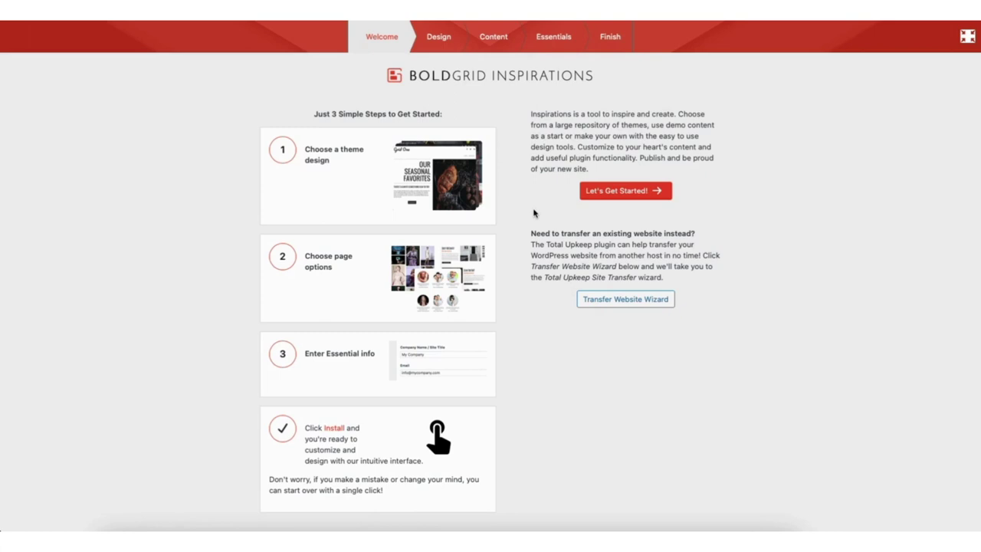
# Start the BoldGrid Inspirations setup and browse the theme designs in all categories.
pyautogui.click(620, 191)
pyautogui.scroll(-3, 552, 291)
pyautogui.scroll(-5, 552, 291)
pyautogui.scroll(-3, 552, 292)
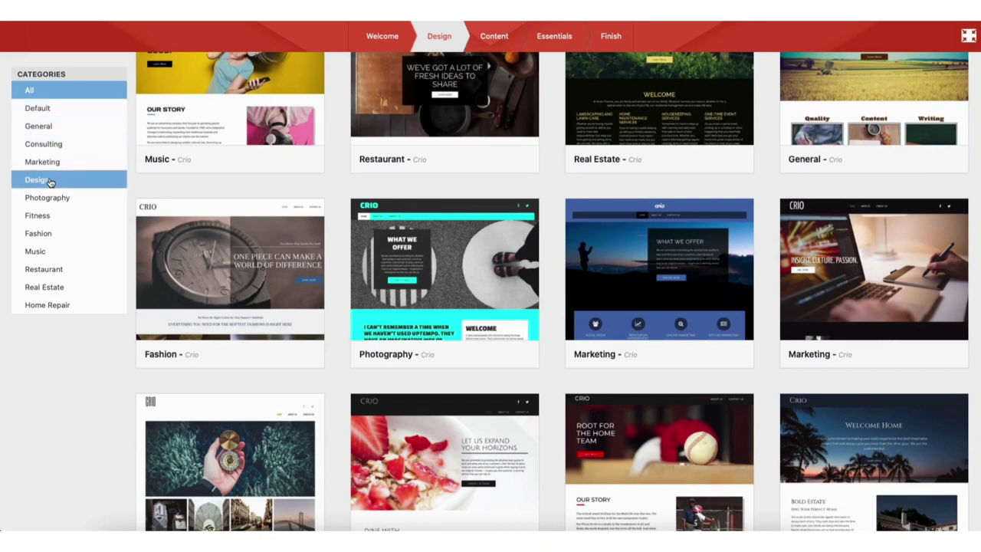
# Preview the Fashion theme and the Photography and Marketing themes that follow it, closing the preview at the end.
pyautogui.click(215, 288)
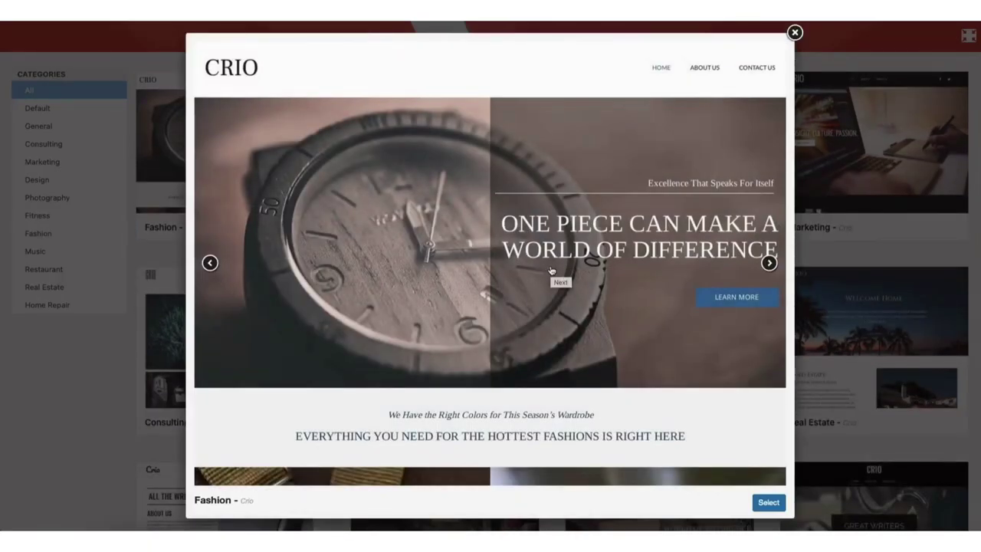
pyautogui.click(769, 263)
pyautogui.click(769, 263)
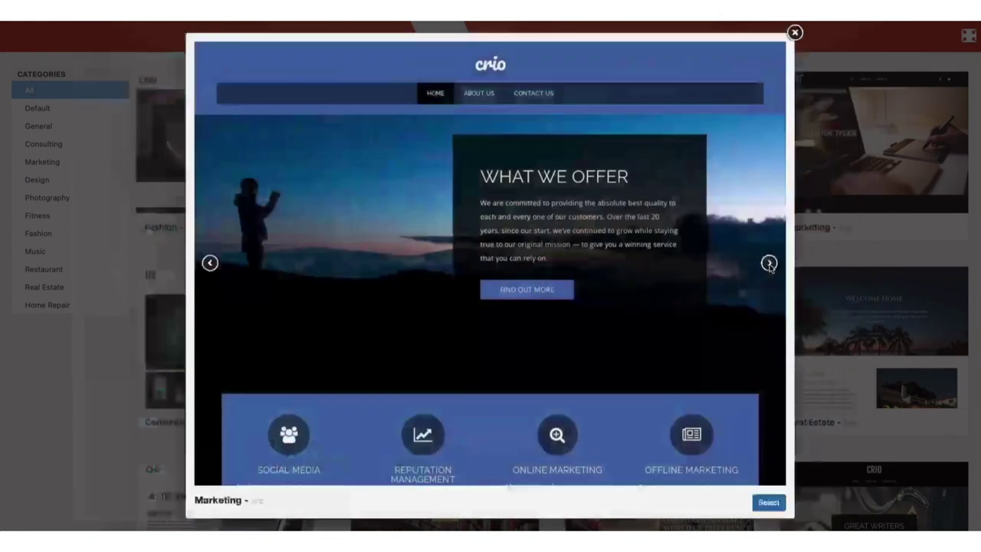
pyautogui.click(769, 264)
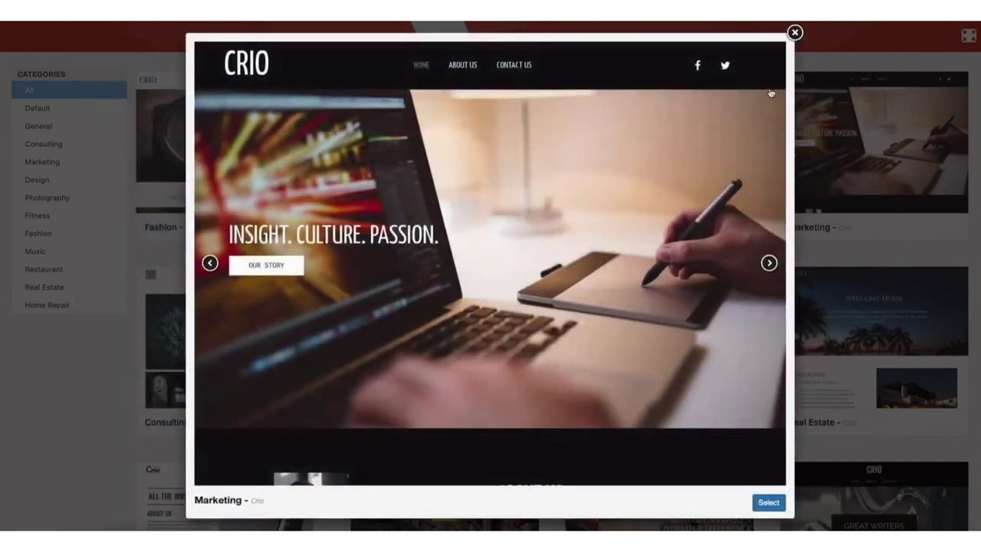
pyautogui.click(794, 31)
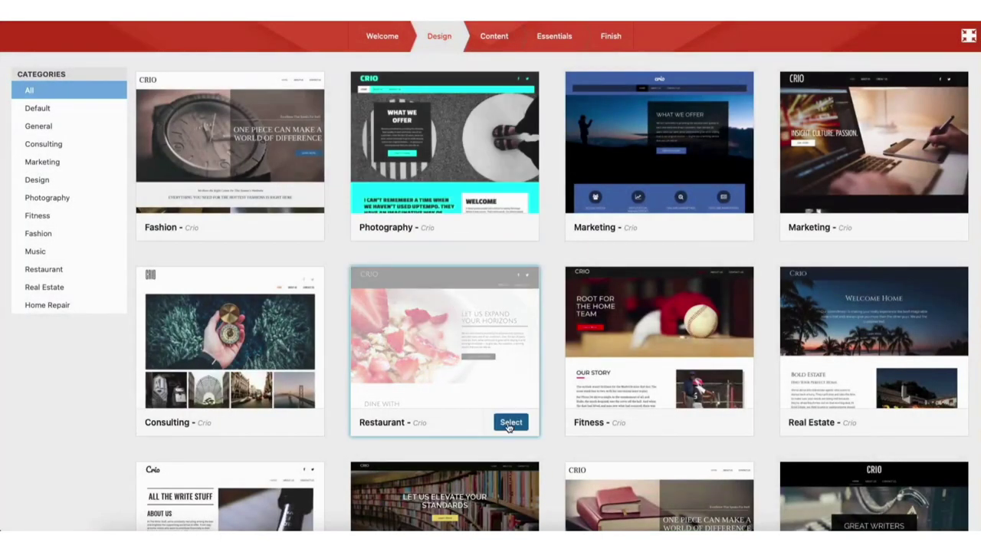
# Select the General Crio theme with the "Quality Content Writing" notebook header as the site design.
pyautogui.scroll(-6, 508, 427)
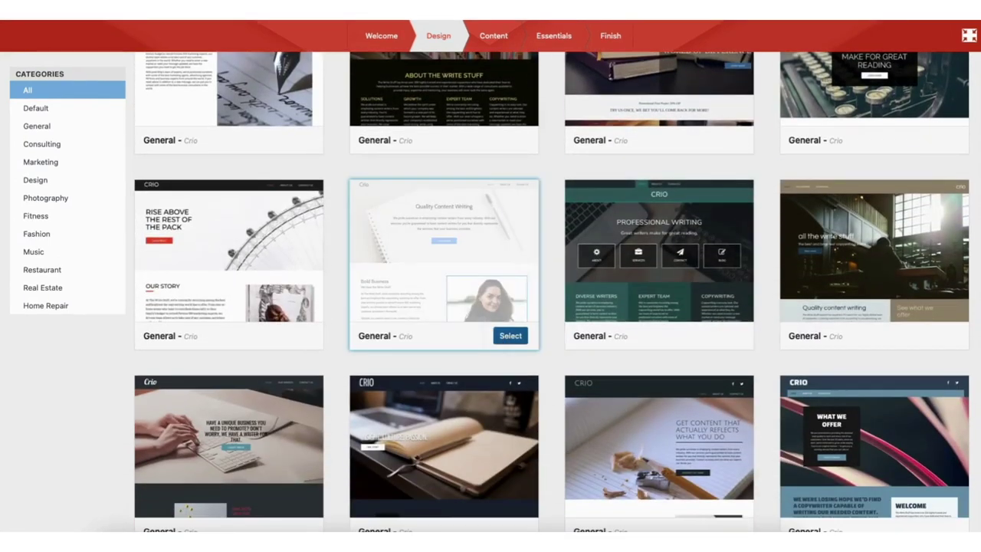
pyautogui.click(510, 337)
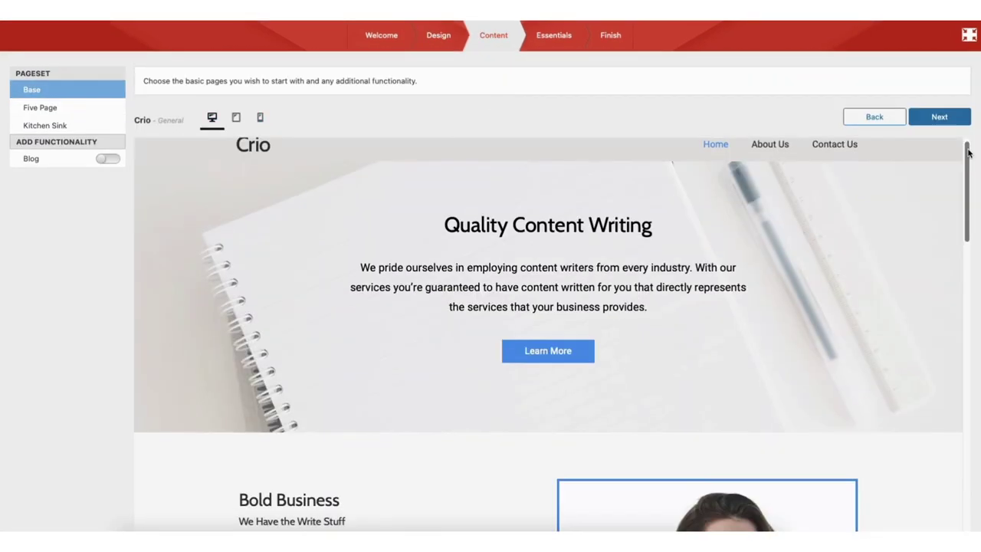
# Preview the chosen theme in desktop, tablet and phone layouts, returning to the desktop view.
pyautogui.moveTo(968, 153); pyautogui.dragTo(707, 92)
pyautogui.click(236, 118)
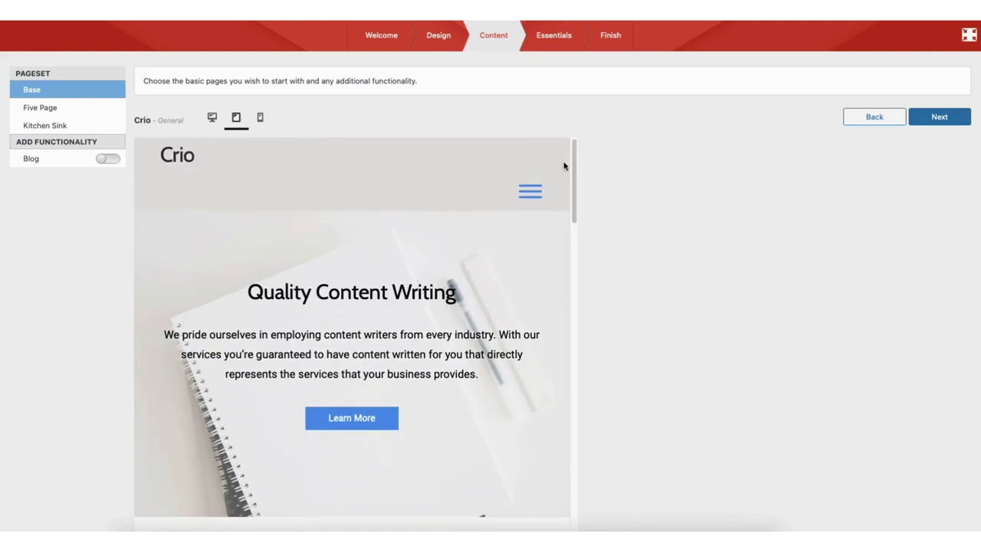
pyautogui.moveTo(575, 149); pyautogui.dragTo(582, 116)
pyautogui.click(261, 119)
pyautogui.moveTo(313, 149)
pyautogui.mouseDown()
pyautogui.moveTo(315, 228)
pyautogui.moveTo(320, 134)
pyautogui.mouseUp()
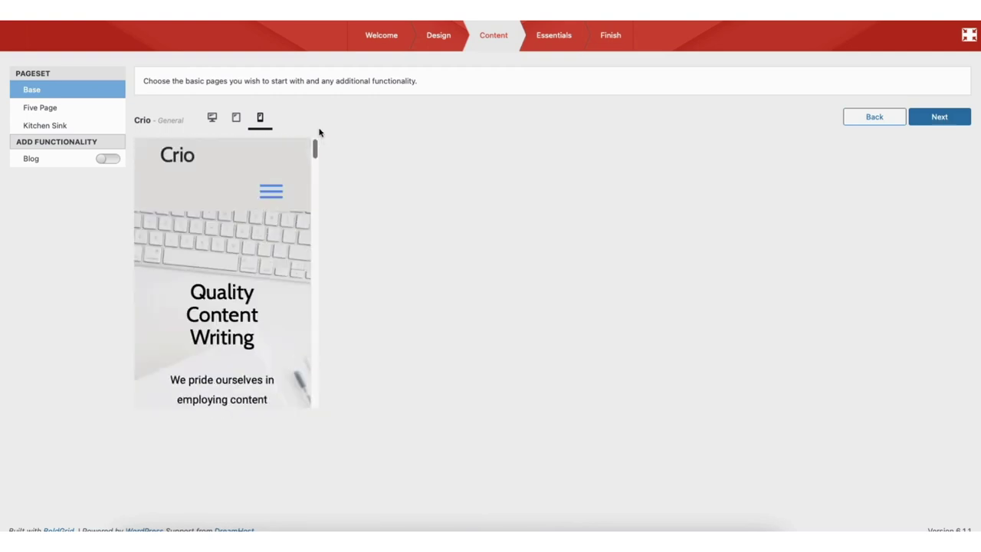
pyautogui.click(212, 117)
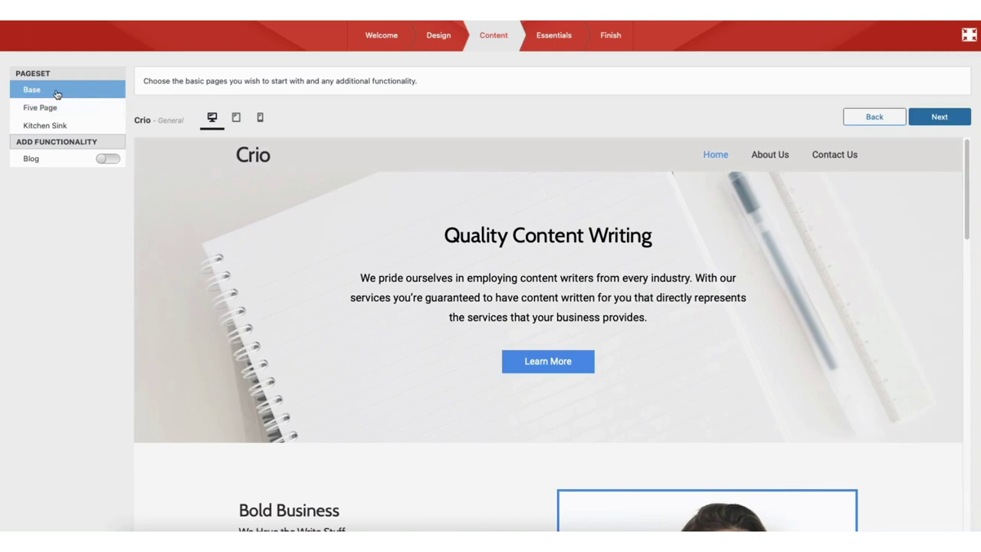
# Try the Blog functionality with the Base pageset and switch it back off.
pyautogui.click(37, 108)
pyautogui.click(108, 161)
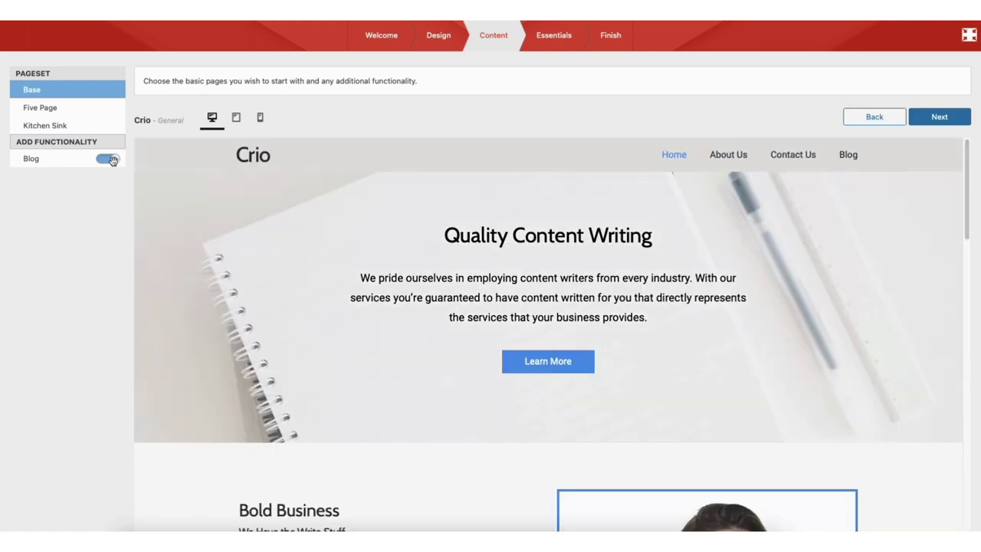
pyautogui.click(114, 159)
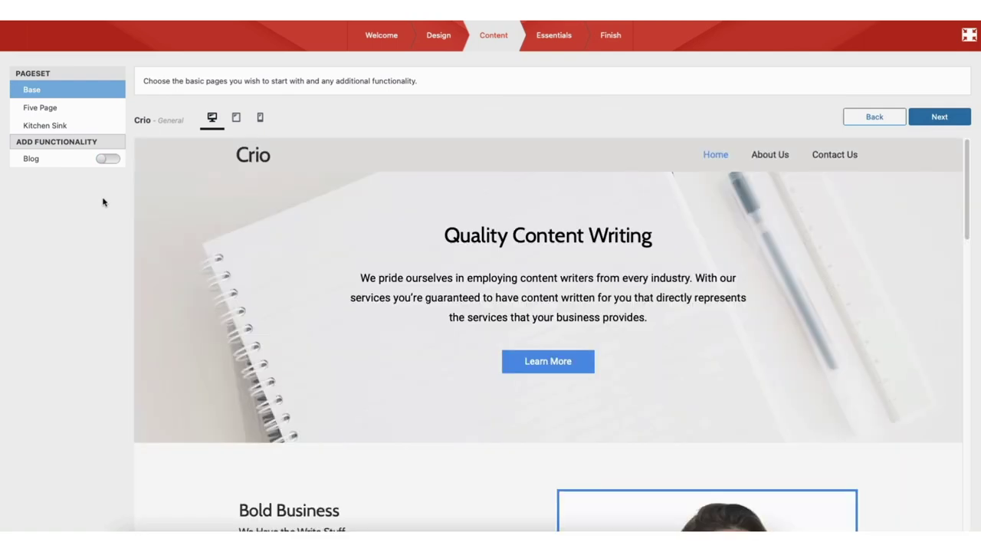
# Compare the Five Page and Kitchen Sink pagesets, settle on Five Page without a blog, and continue to the Essentials stage.
pyautogui.click(58, 108)
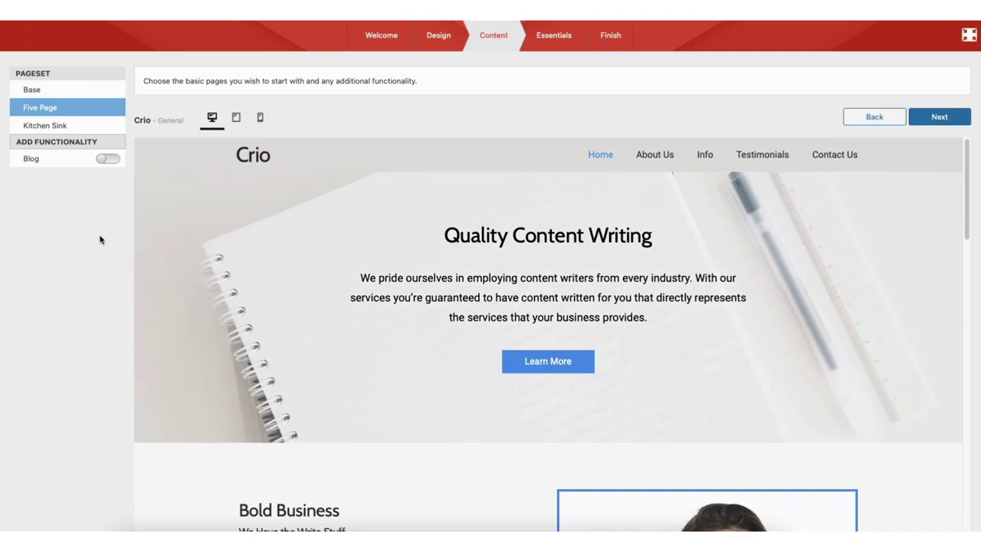
pyautogui.click(60, 129)
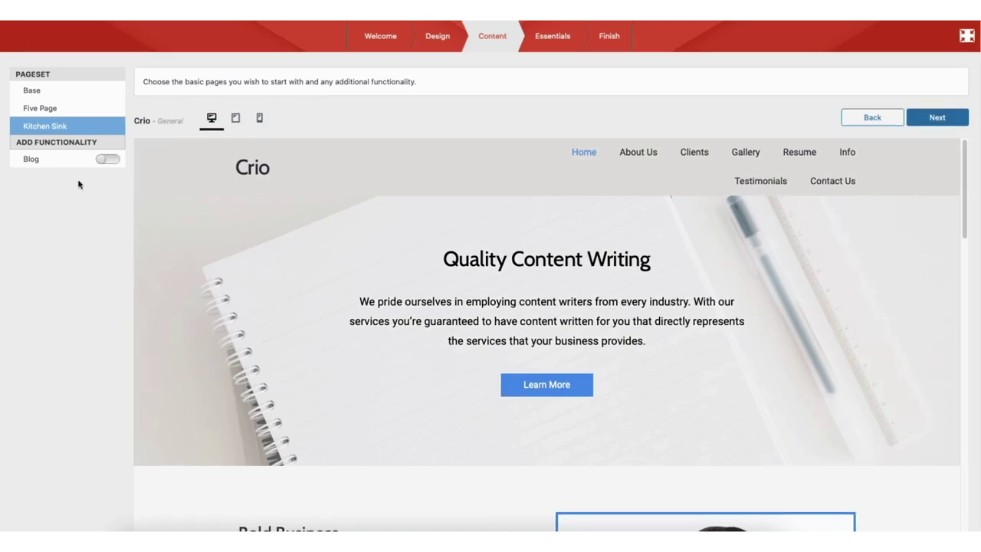
pyautogui.click(47, 110)
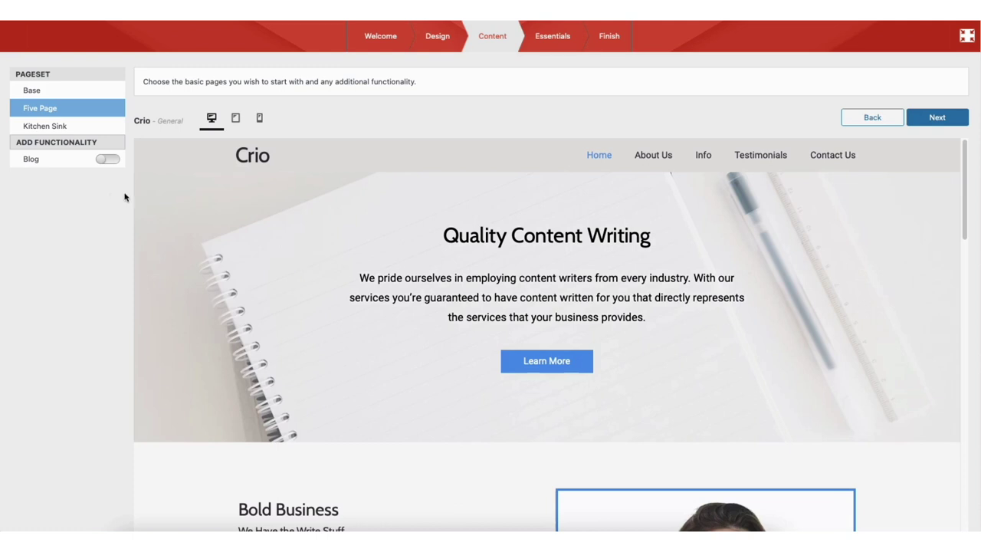
pyautogui.click(936, 119)
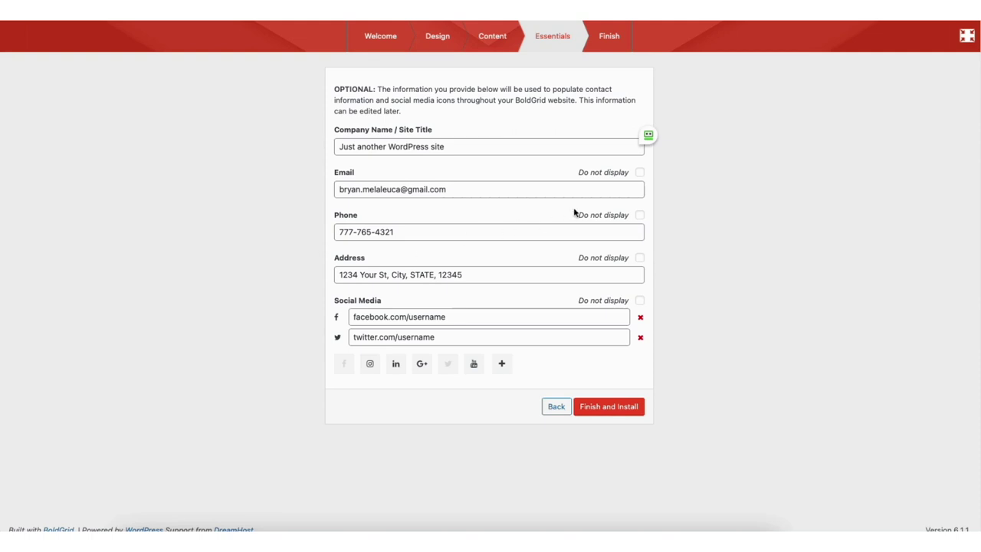
# Try hiding the email address and adding an Instagram profile field, reverting both changes.
pyautogui.click(640, 173)
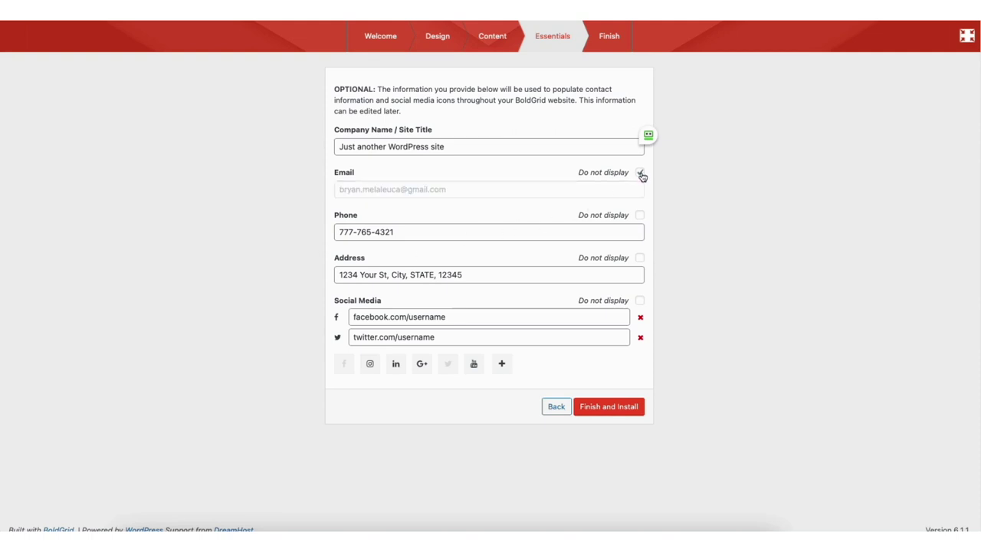
pyautogui.click(640, 173)
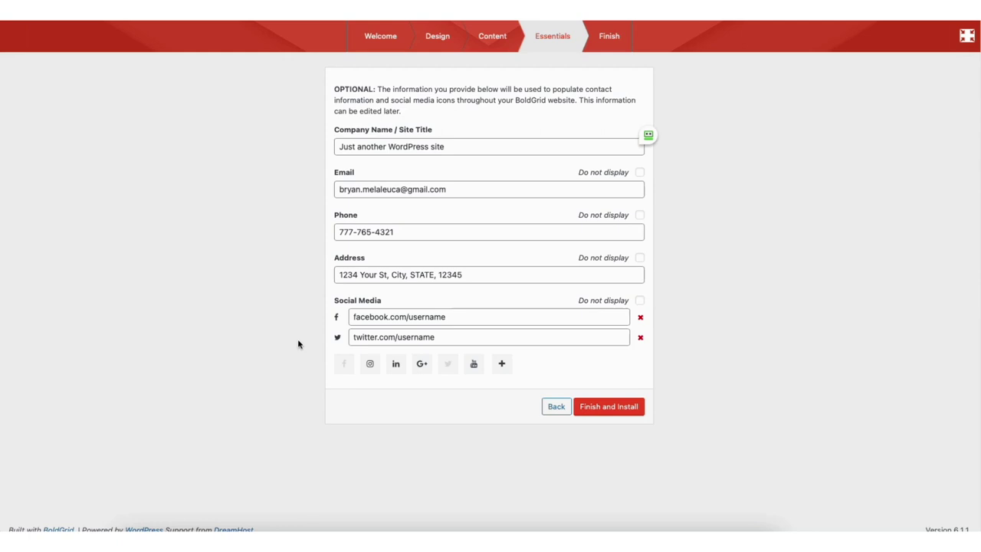
pyautogui.click(369, 364)
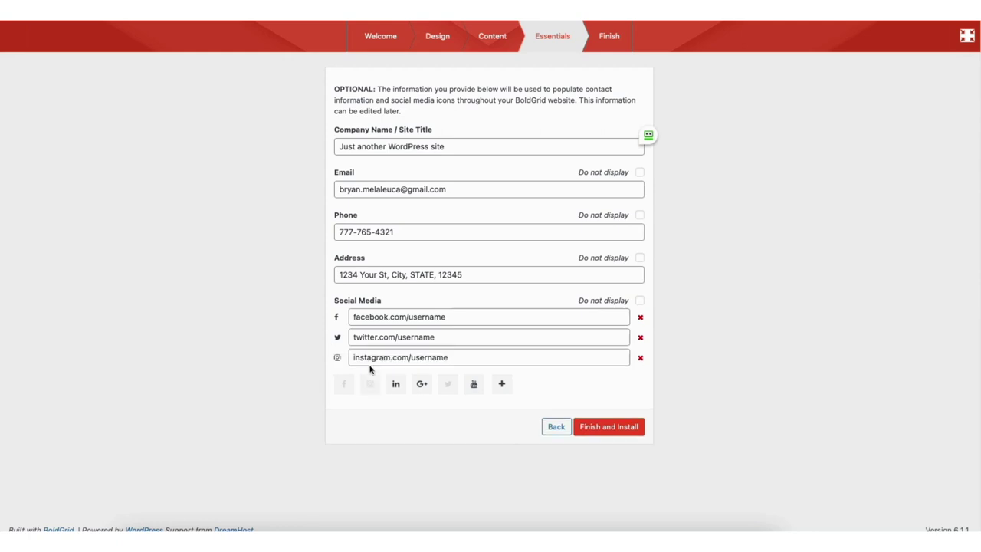
pyautogui.click(640, 358)
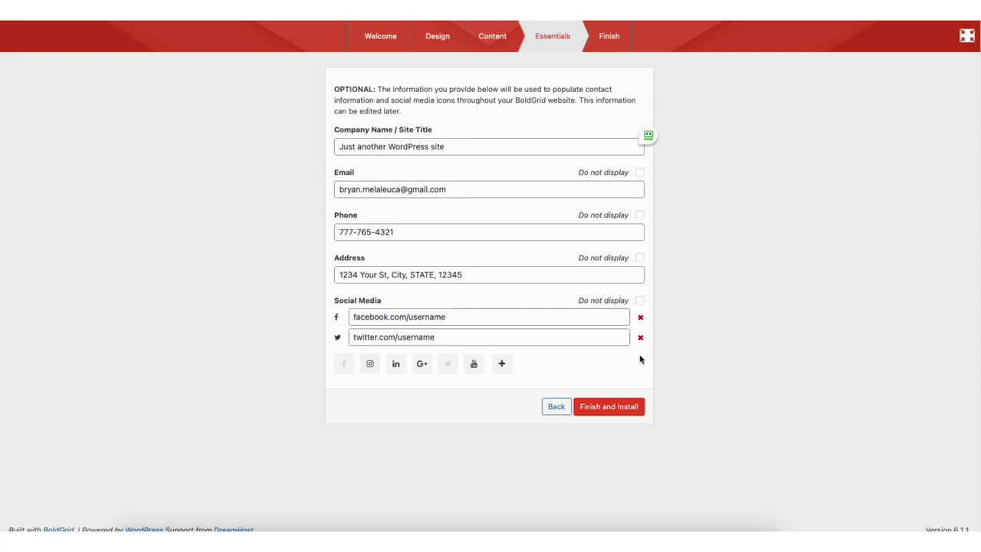
# Finish and install the Inspiration with the current contact details, and view the resulting site's home page.
pyautogui.click(606, 407)
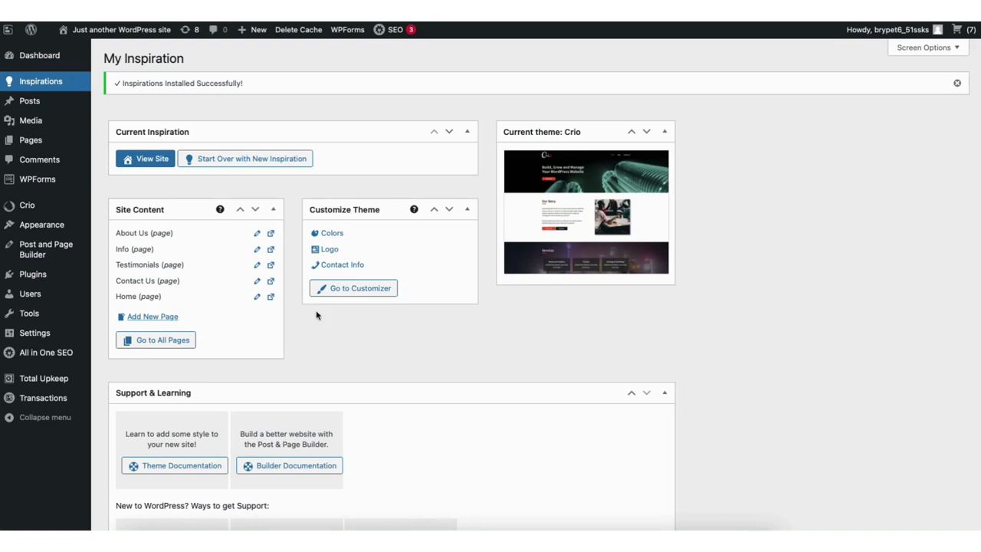
pyautogui.moveTo(101, 33)
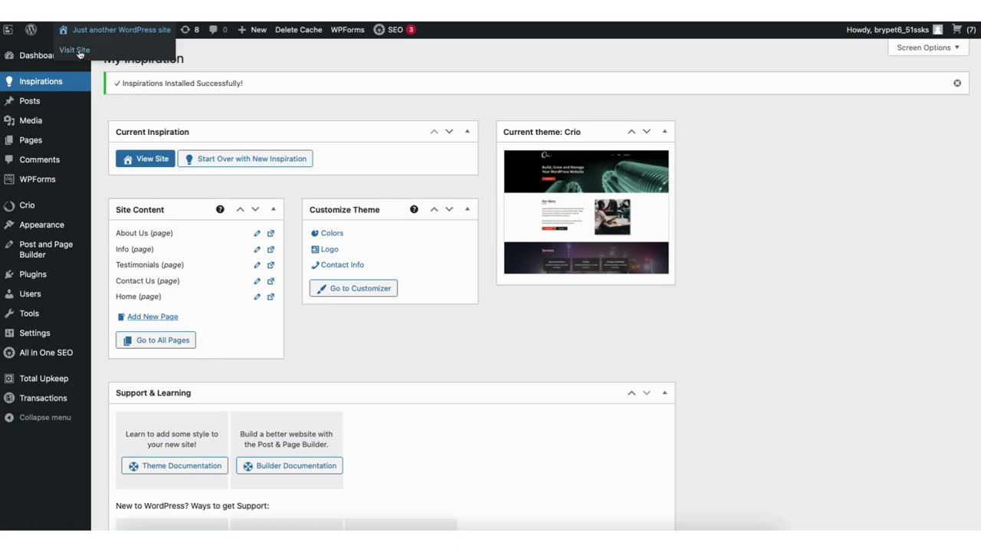
pyautogui.click(77, 50)
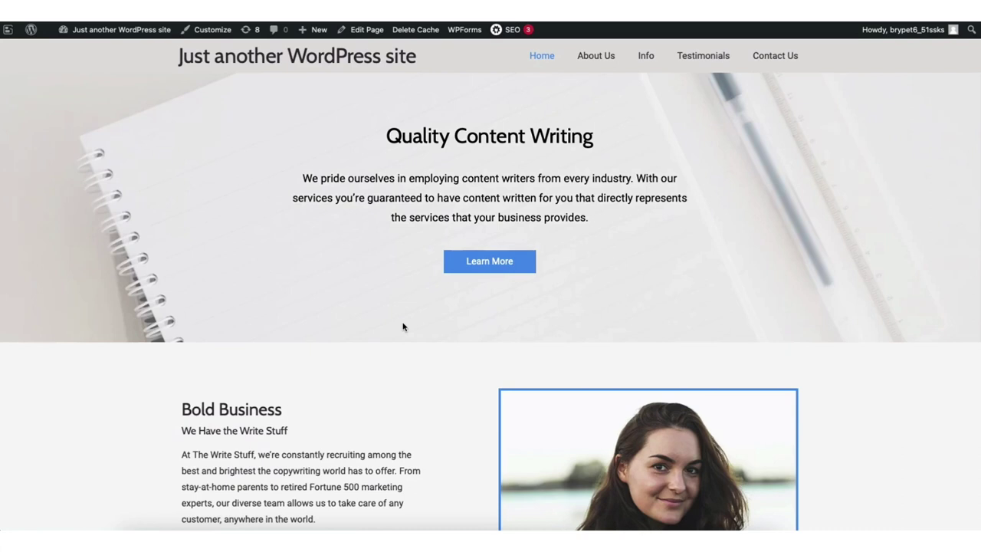
# Open the home page for editing and replace the "Quality Content Writing" banner heading with "MY DEMO WEBSITE".
pyautogui.click(368, 34)
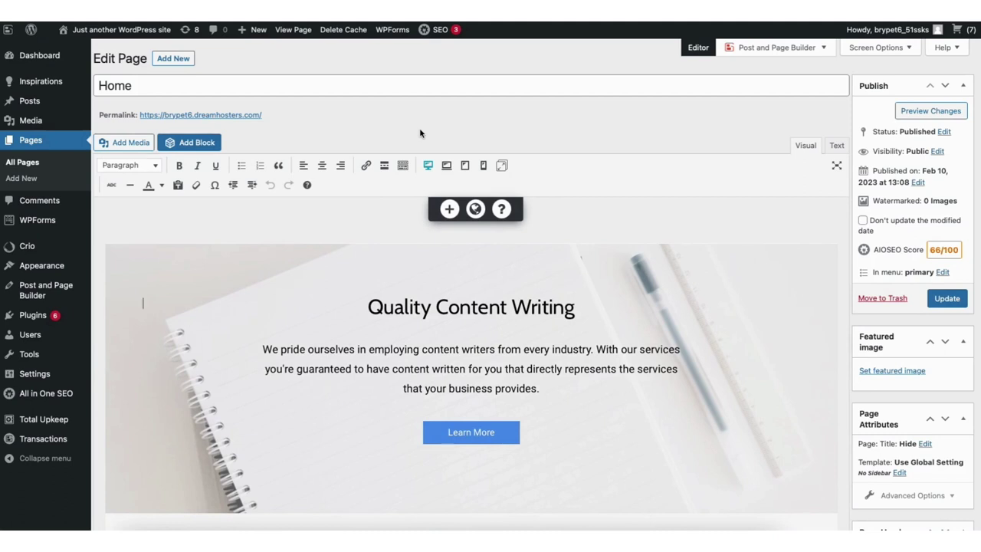
pyautogui.click(368, 306)
pyautogui.moveTo(366, 307); pyautogui.dragTo(581, 305)
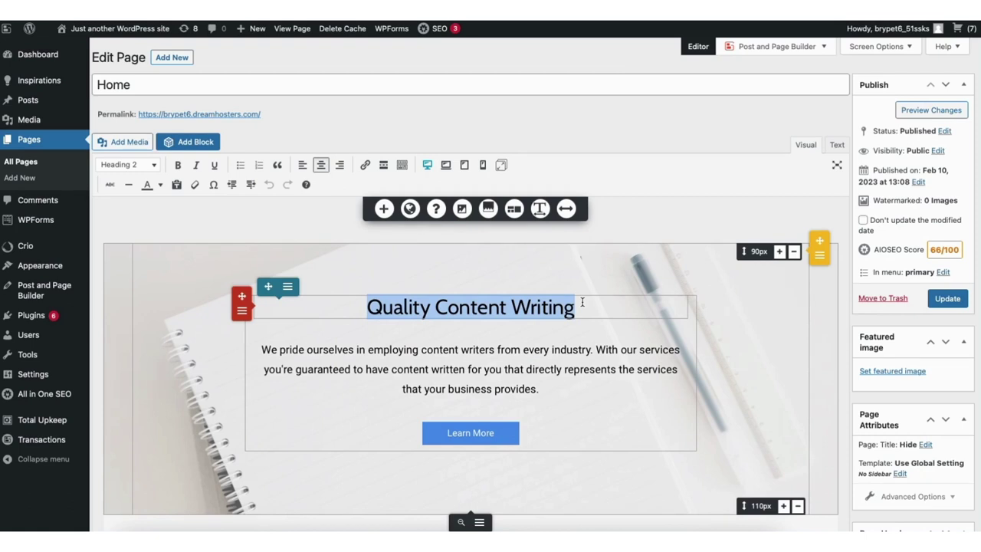
pyautogui.write('MY DEMO WEBSITE')
# Replace the paragraph under the banner heading with "This is the website builder tutorial.".
pyautogui.scroll(-1, 284, 318)
pyautogui.click(284, 318)
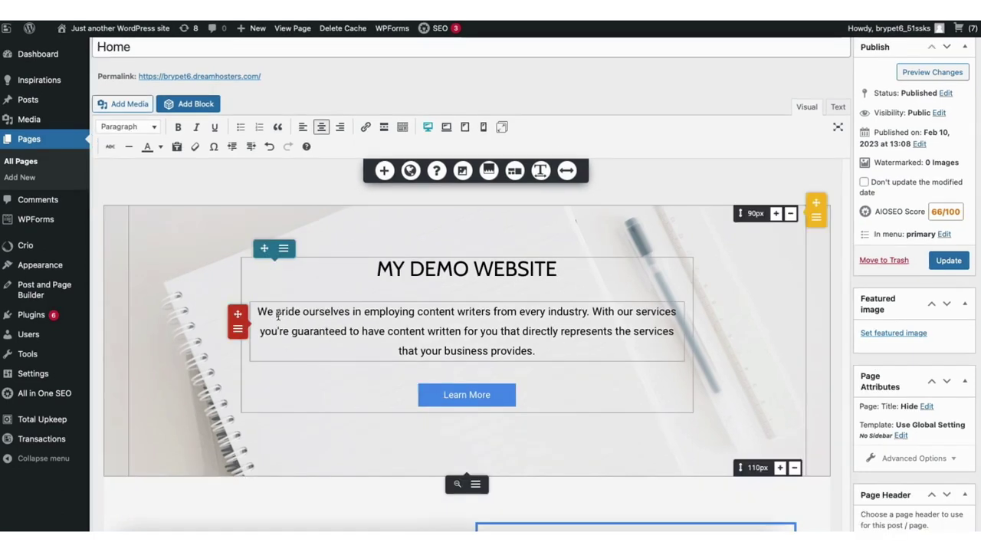
pyautogui.moveTo(258, 309); pyautogui.dragTo(565, 339)
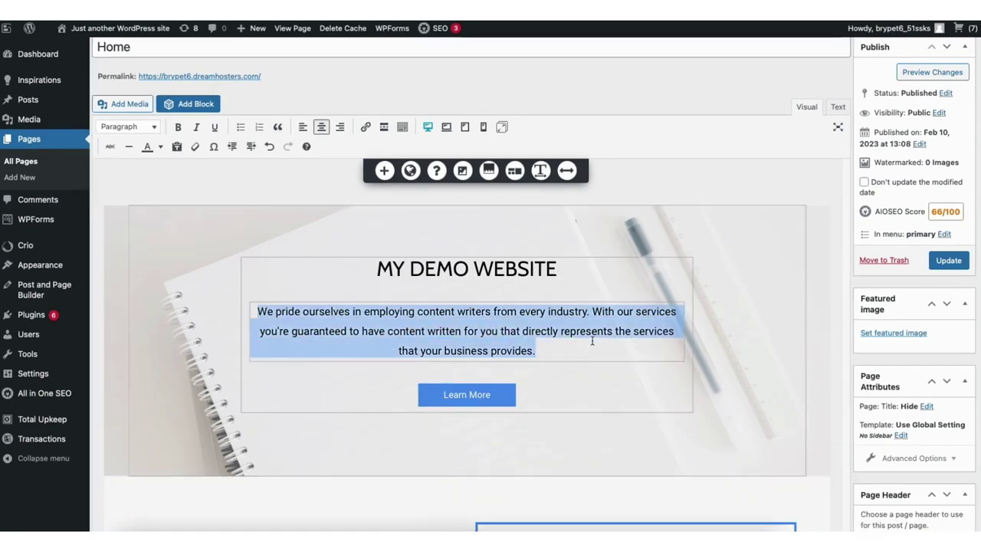
pyautogui.write('This is the website builder tutorial.')
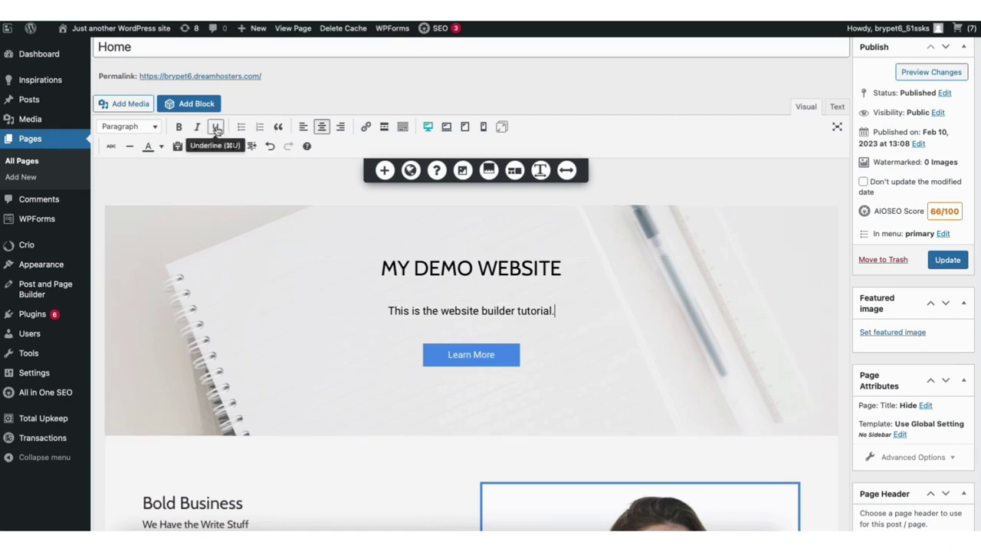
pyautogui.click(155, 130)
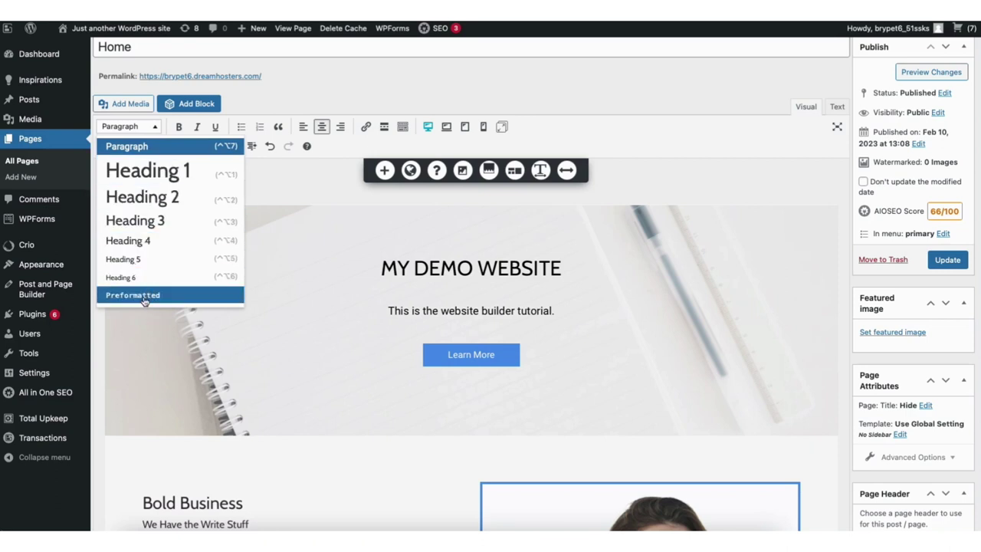
pyautogui.click(280, 184)
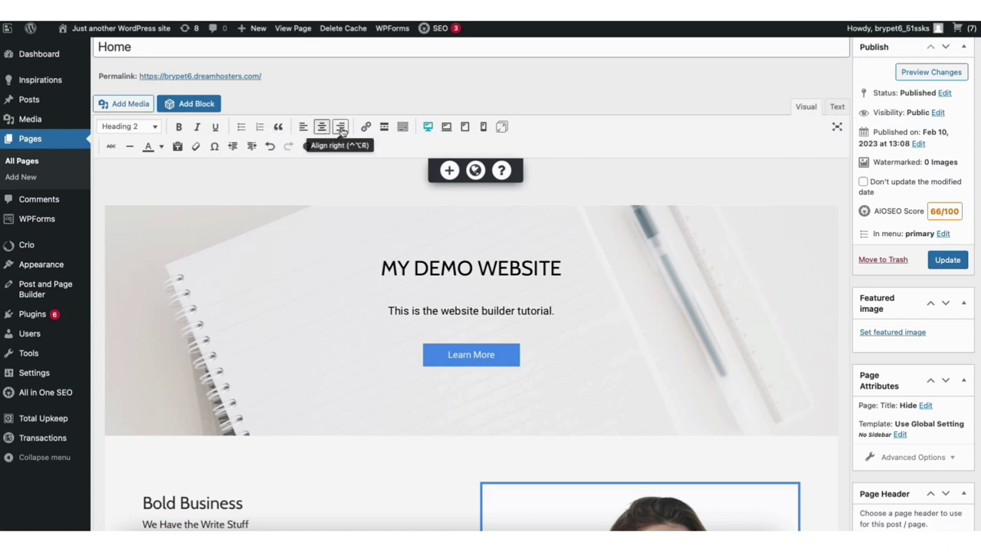
pyautogui.click(367, 127)
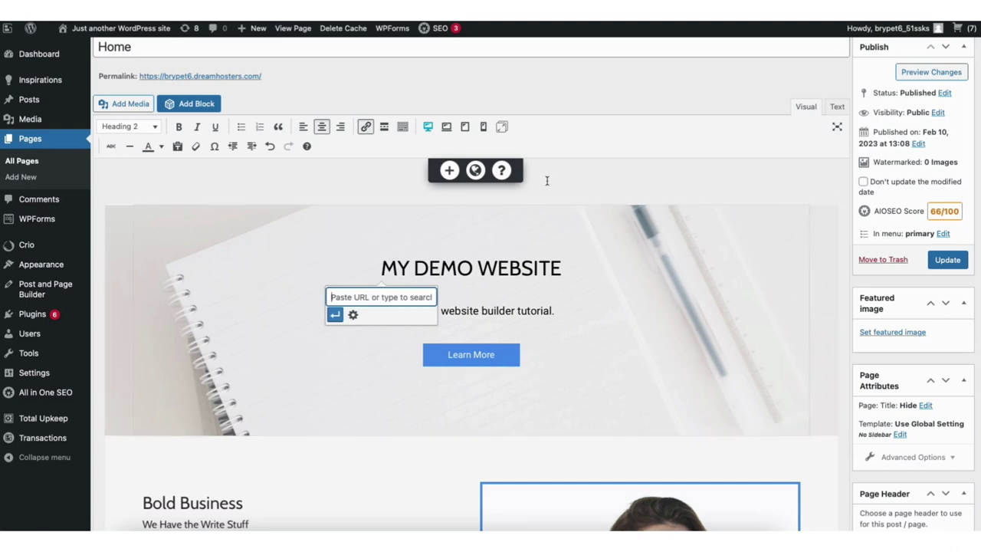
# Link the words "website builder" in the banner paragraph to the existing About Us page.
pyautogui.moveTo(441, 311); pyautogui.dragTo(515, 310)
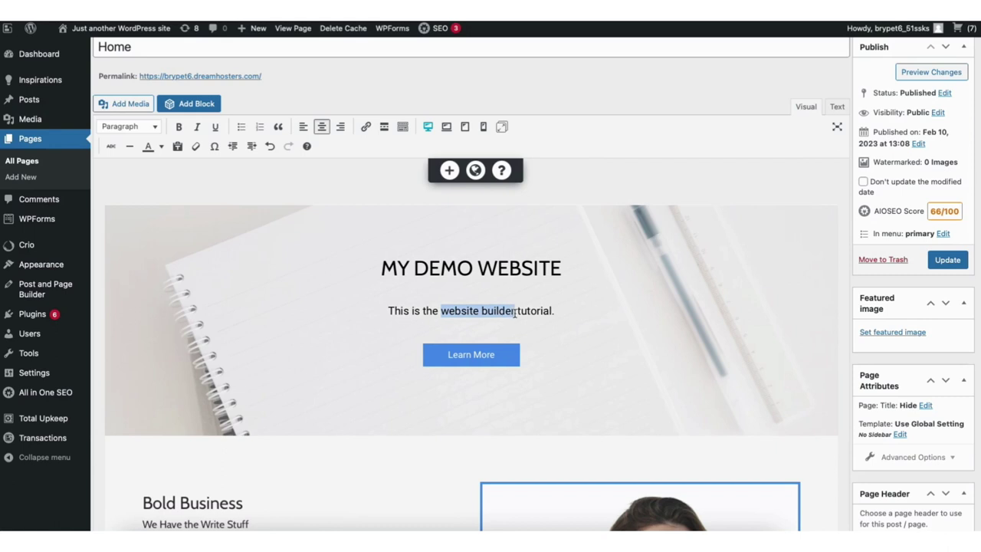
pyautogui.click(366, 126)
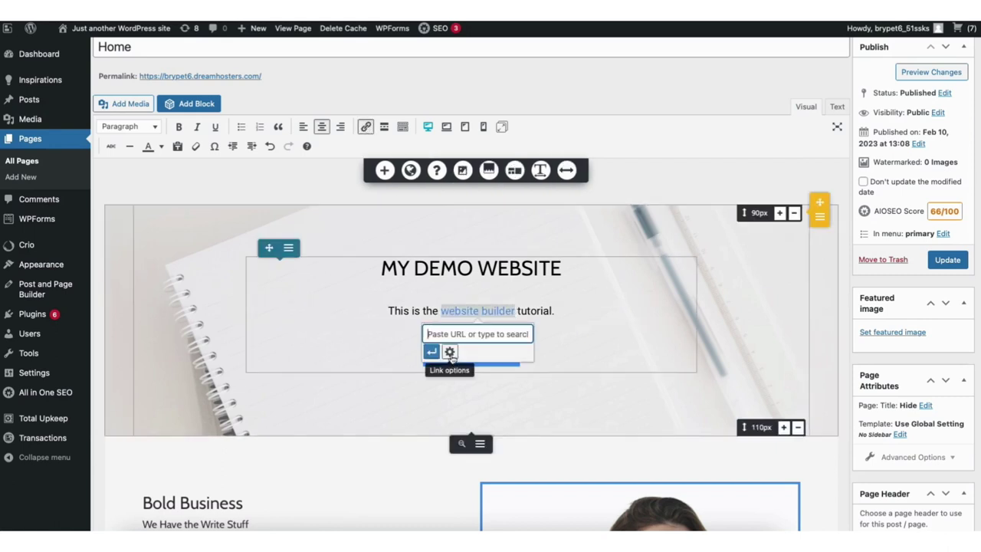
pyautogui.click(449, 353)
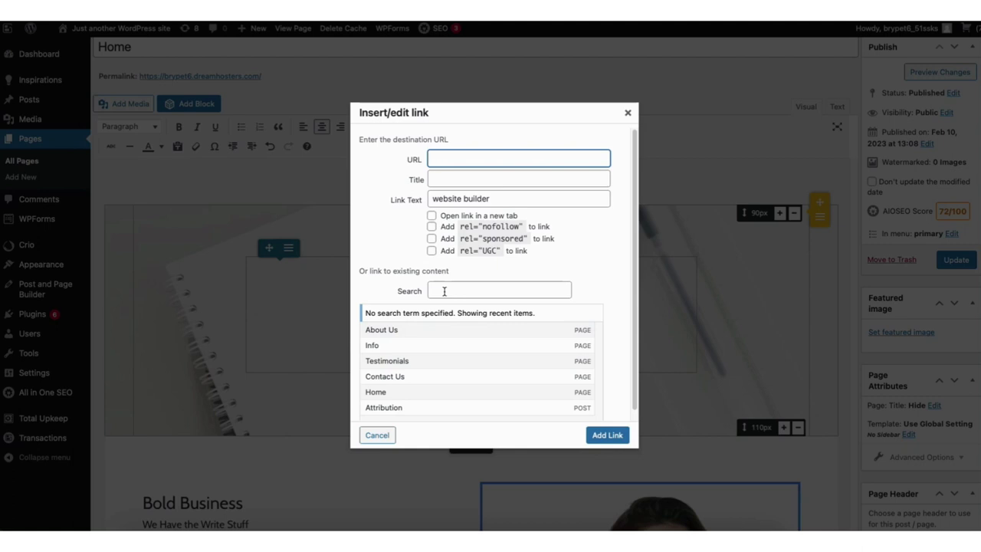
pyautogui.click(449, 330)
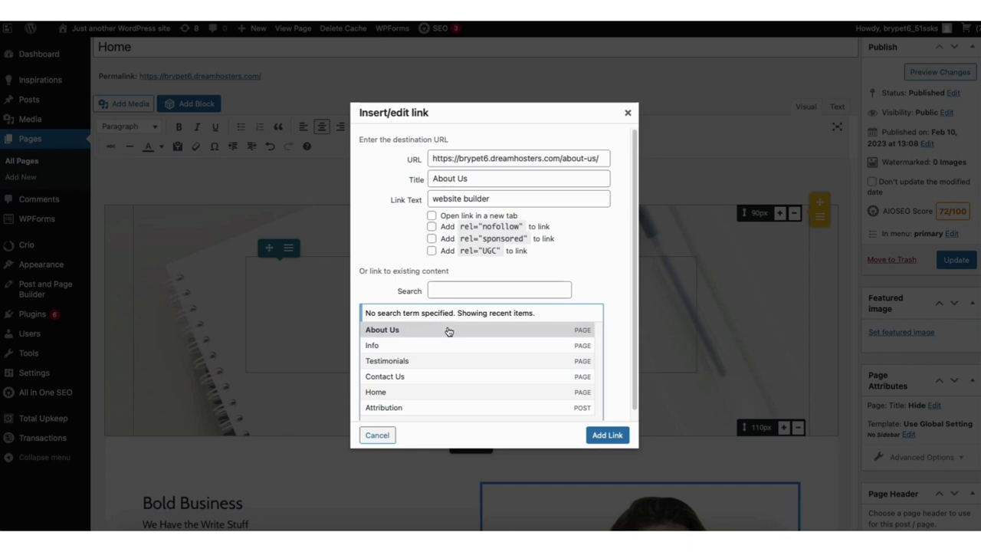
pyautogui.click(607, 436)
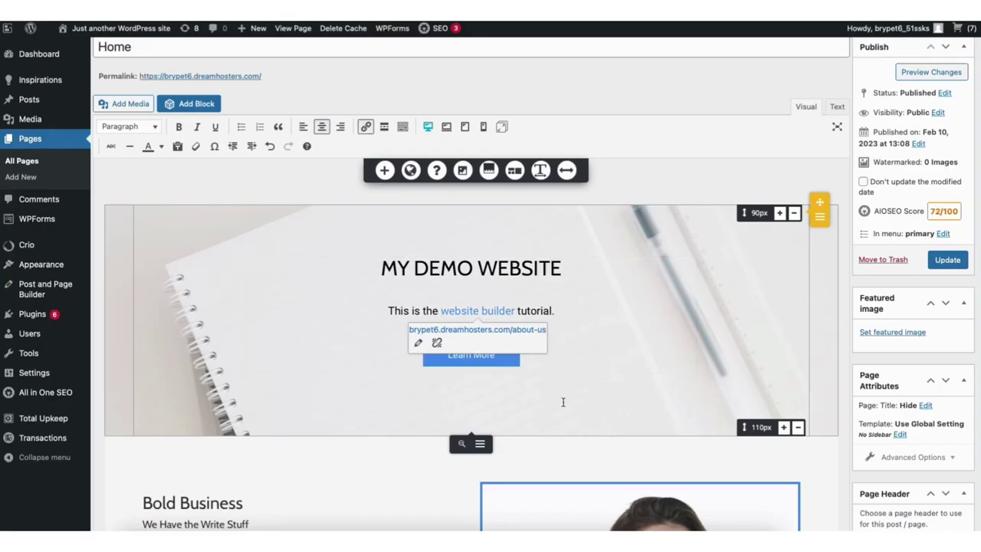
pyautogui.click(569, 340)
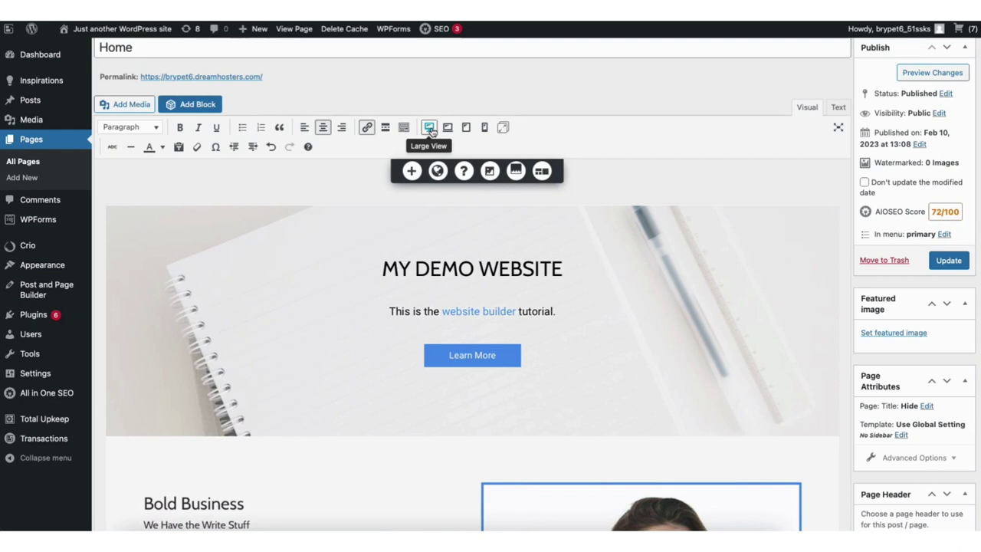
# Preview the edited page in the tablet and phone layouts, returning to the large desktop view.
pyautogui.click(466, 127)
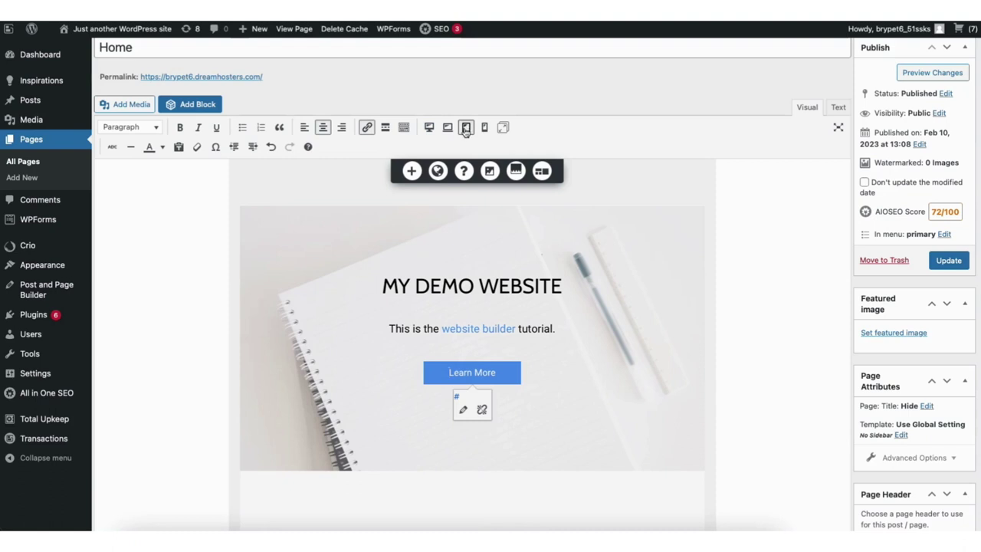
pyautogui.click(485, 128)
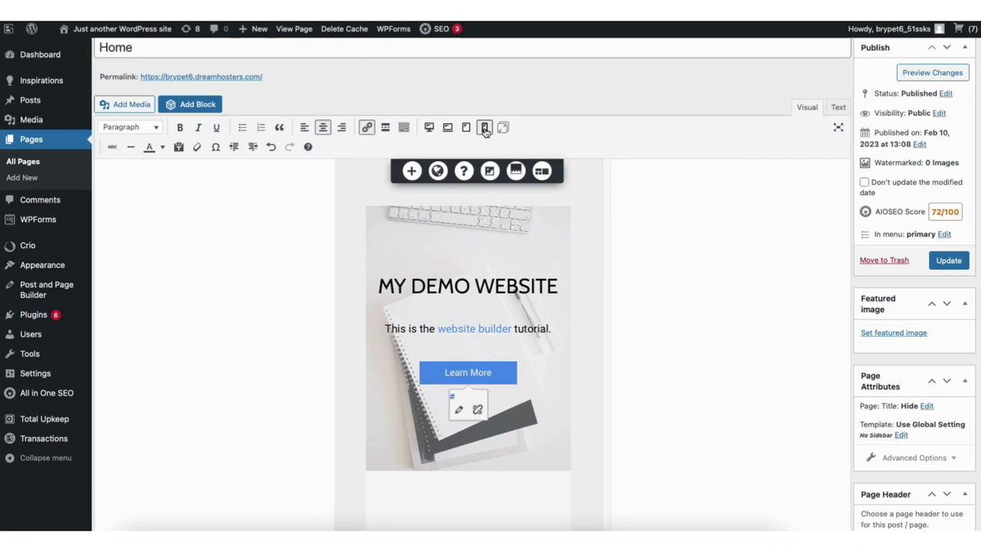
pyautogui.click(430, 127)
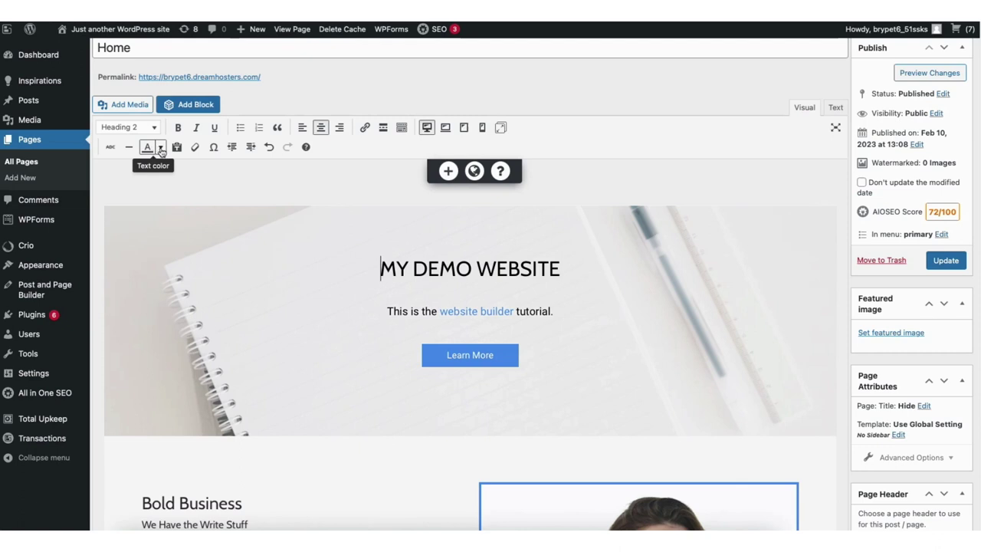
# Change the text color of the word "This" in the banner paragraph to orange-red.
pyautogui.click(161, 148)
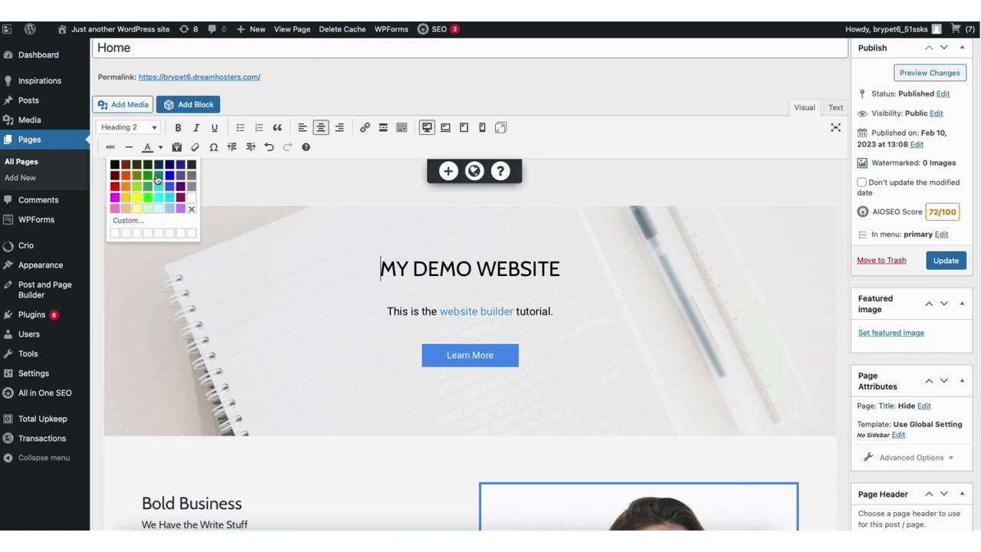
pyautogui.click(389, 312)
pyautogui.moveTo(388, 311); pyautogui.dragTo(407, 311)
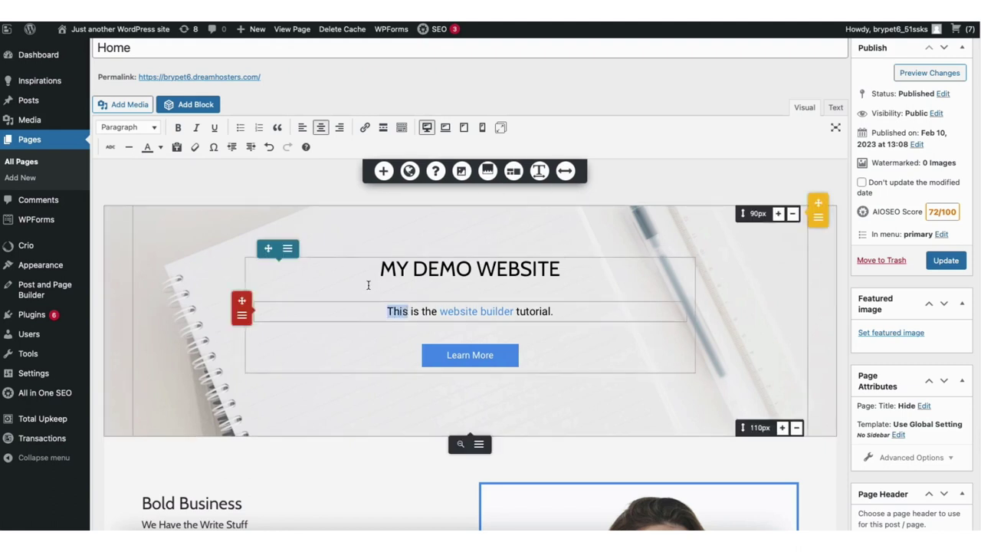
pyautogui.click(160, 148)
pyautogui.click(125, 179)
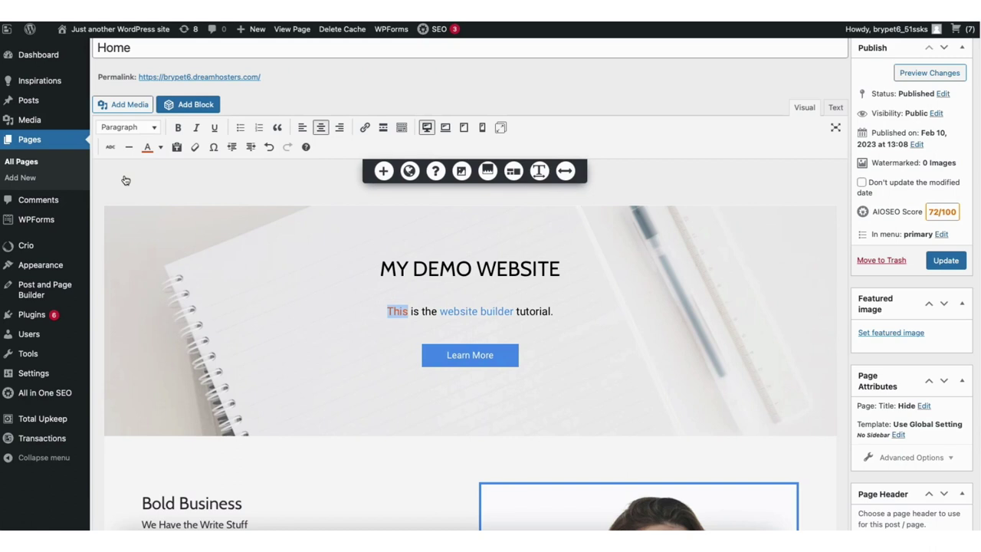
pyautogui.click(241, 181)
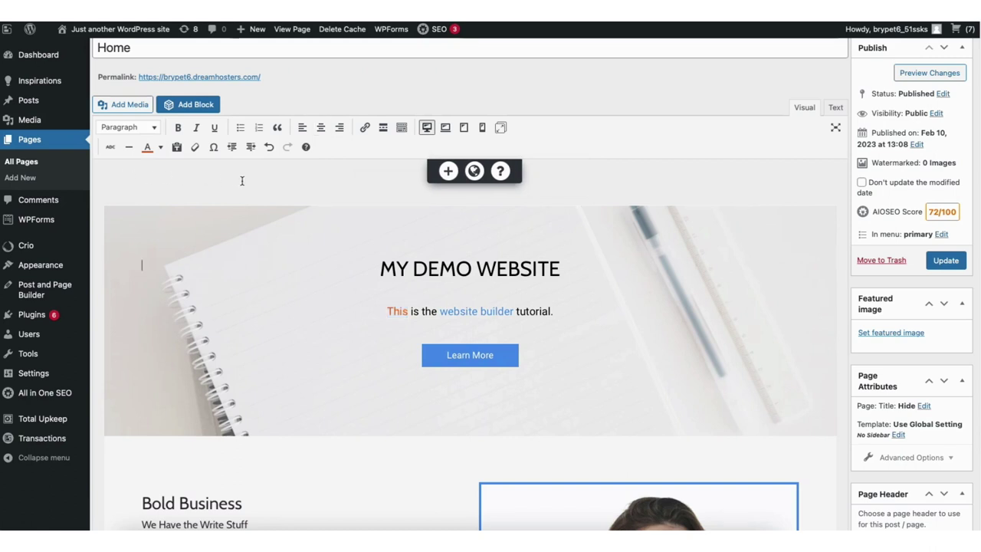
# Undo the color change on the word "This" and redo it.
pyautogui.click(269, 148)
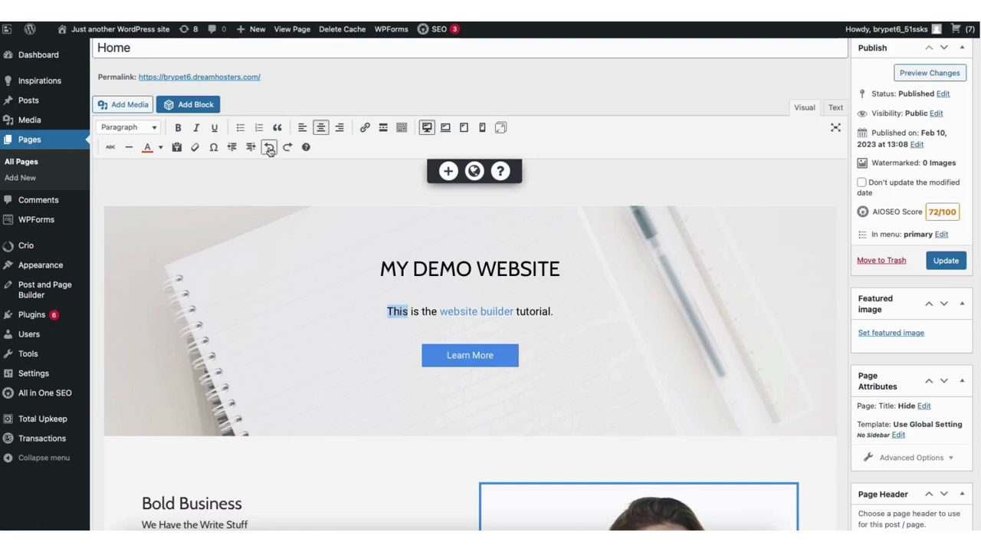
pyautogui.click(287, 147)
pyautogui.press('Up')
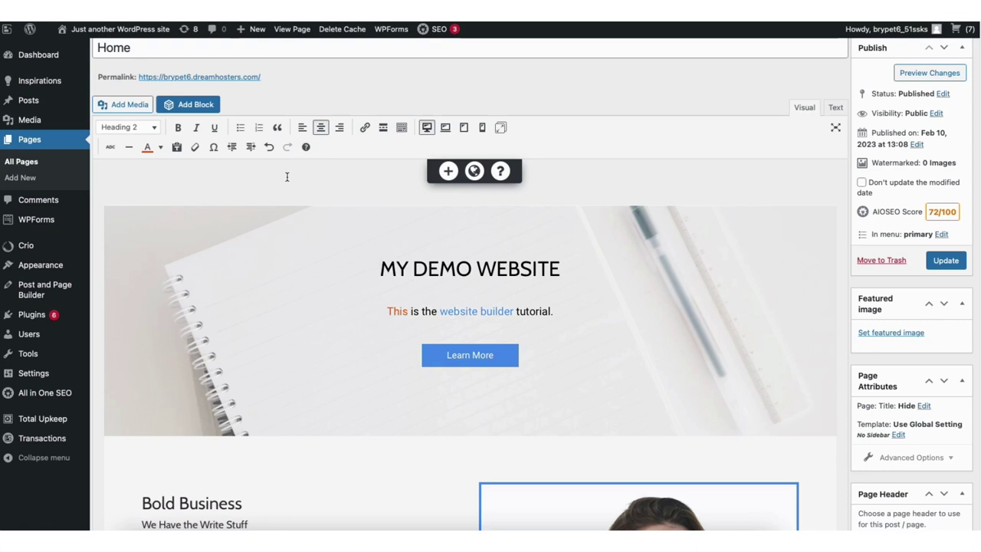
# Replace the "Learn More" label on the banner button with "START NOW".
pyautogui.click(438, 363)
pyautogui.scroll(-1, 438, 363)
pyautogui.press('BackSpace')
pyautogui.press('BackSpace')
pyautogui.press('BackSpace')
pyautogui.press('BackSpace')
pyautogui.press('BackSpace')
pyautogui.press('BackSpace')
pyautogui.press('BackSpace')
pyautogui.press('BackSpace')
pyautogui.press('BackSpace')
pyautogui.press('BackSpace')
pyautogui.write('START NOW')
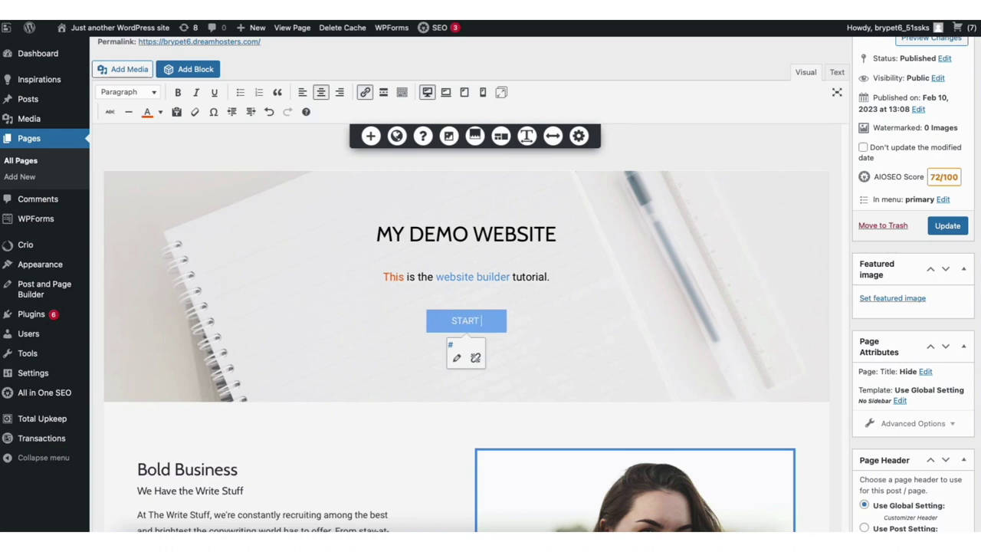
# Set the banner button's link destination to the existing About Us page.
pyautogui.click(456, 357)
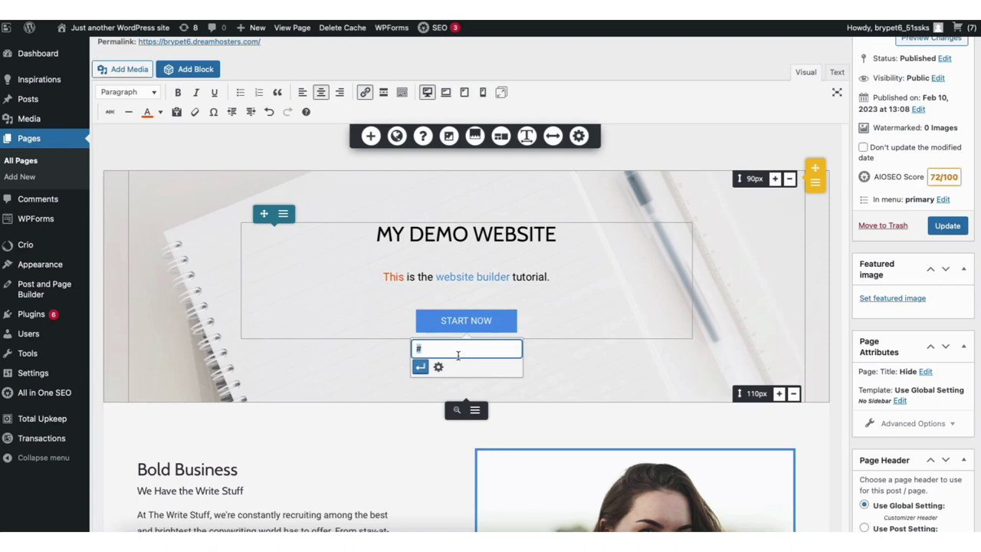
pyautogui.click(439, 368)
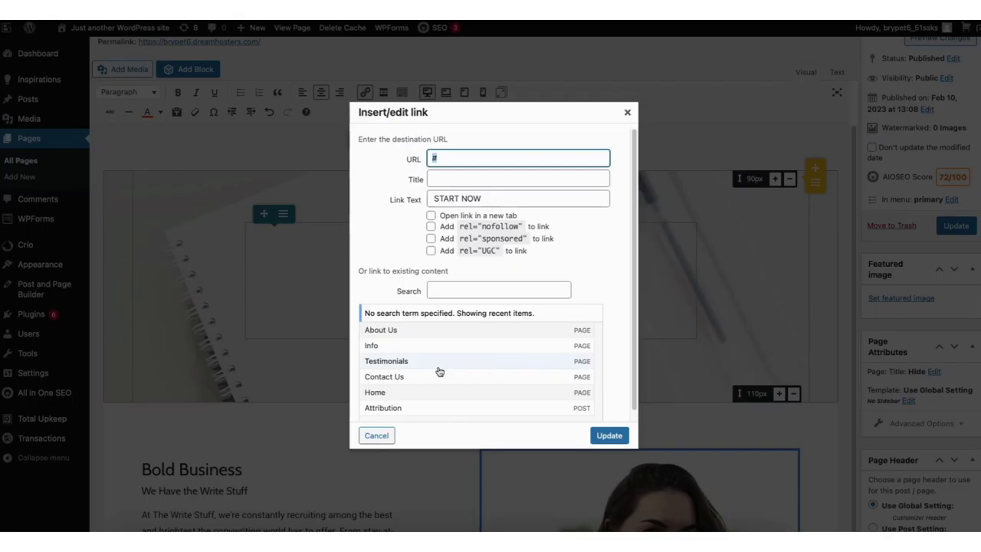
pyautogui.click(515, 333)
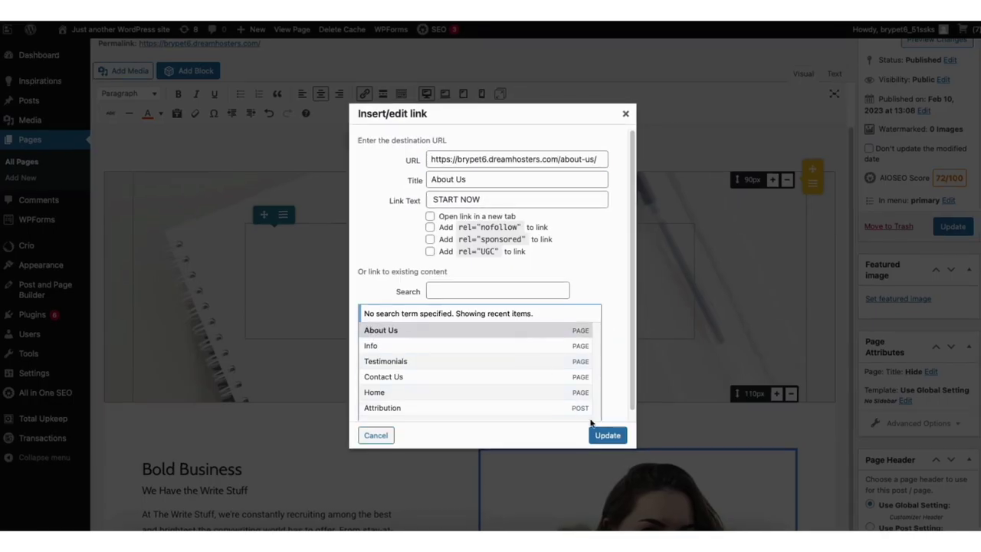
pyautogui.click(608, 435)
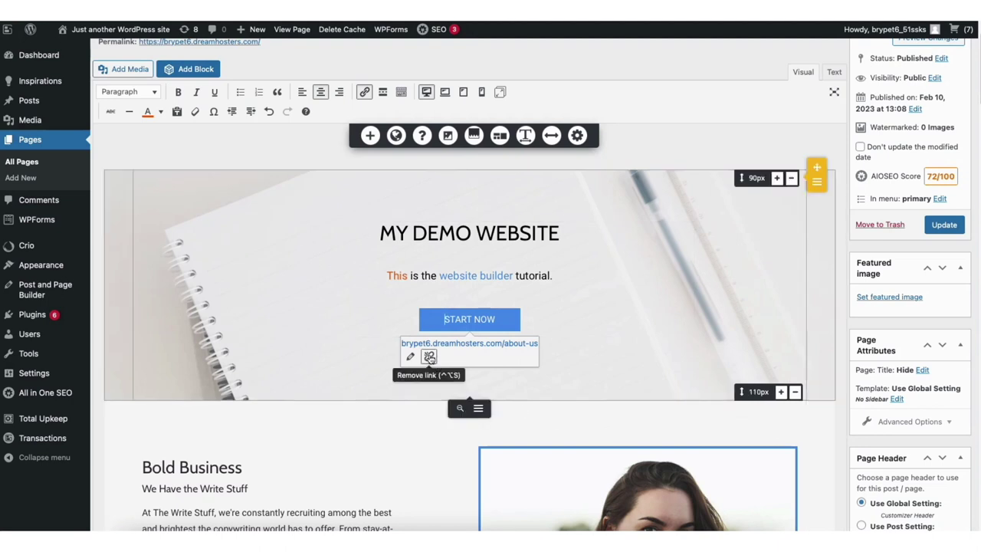
# Open the banner section's background image picker and search BoldGrid Connect for "business" images.
pyautogui.click(429, 357)
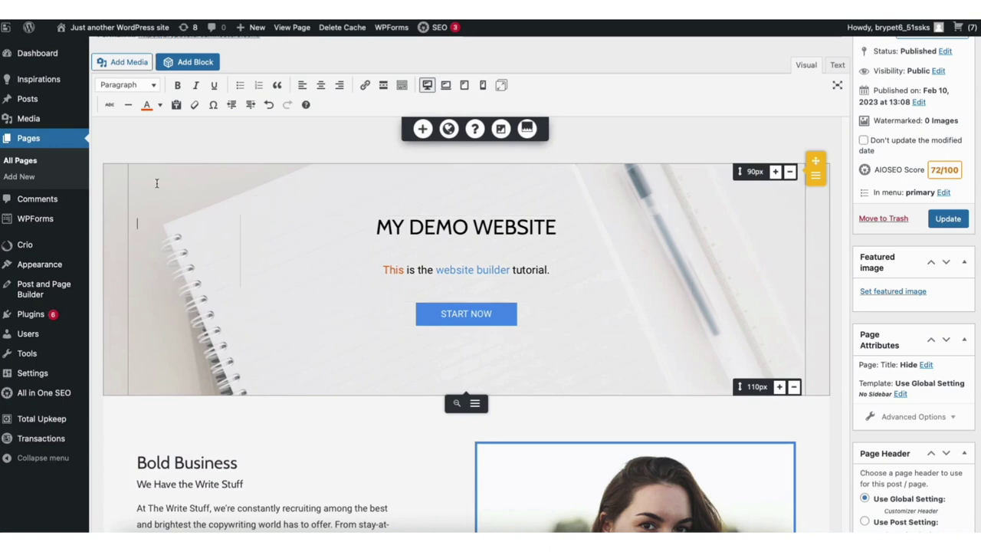
pyautogui.click(502, 130)
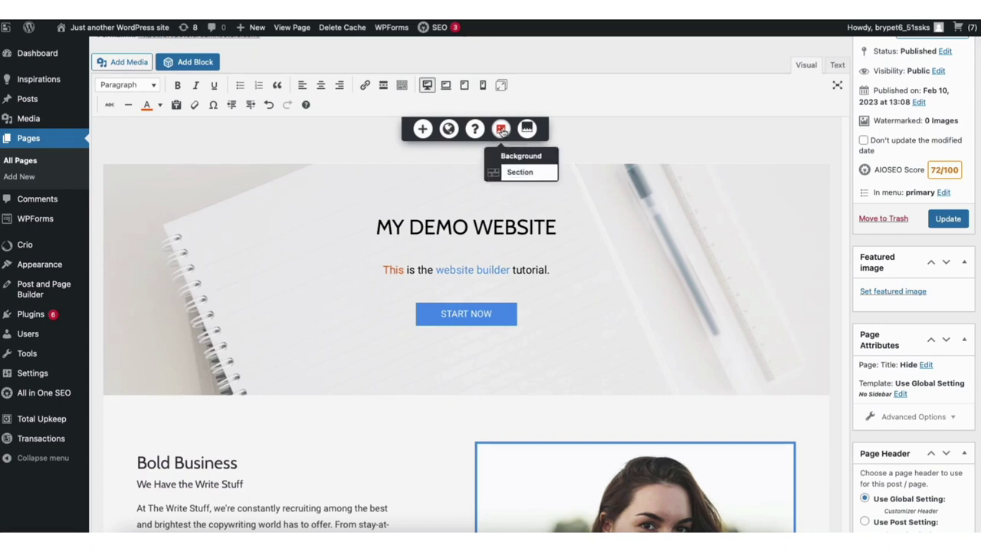
pyautogui.click(520, 172)
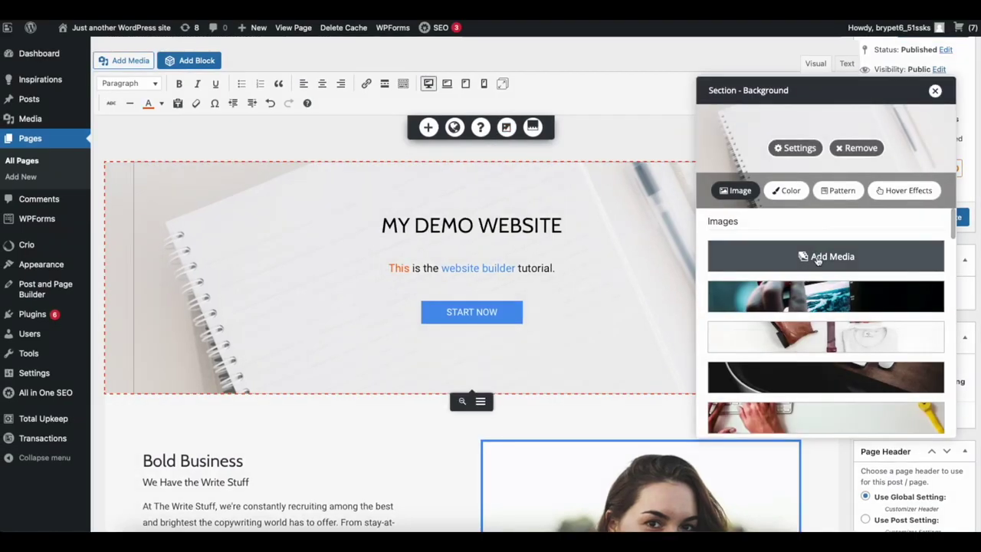
pyautogui.click(817, 258)
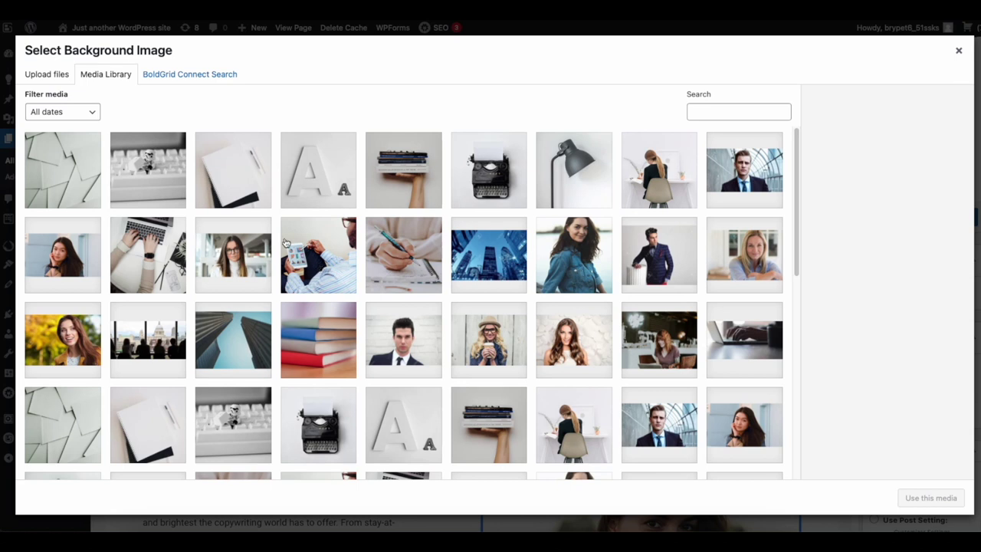
pyautogui.click(50, 77)
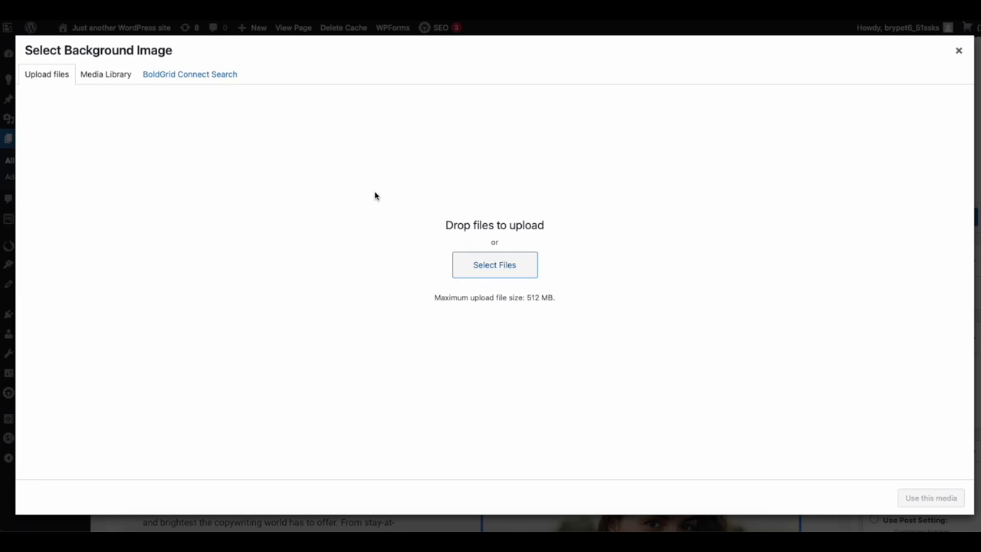
pyautogui.click(206, 74)
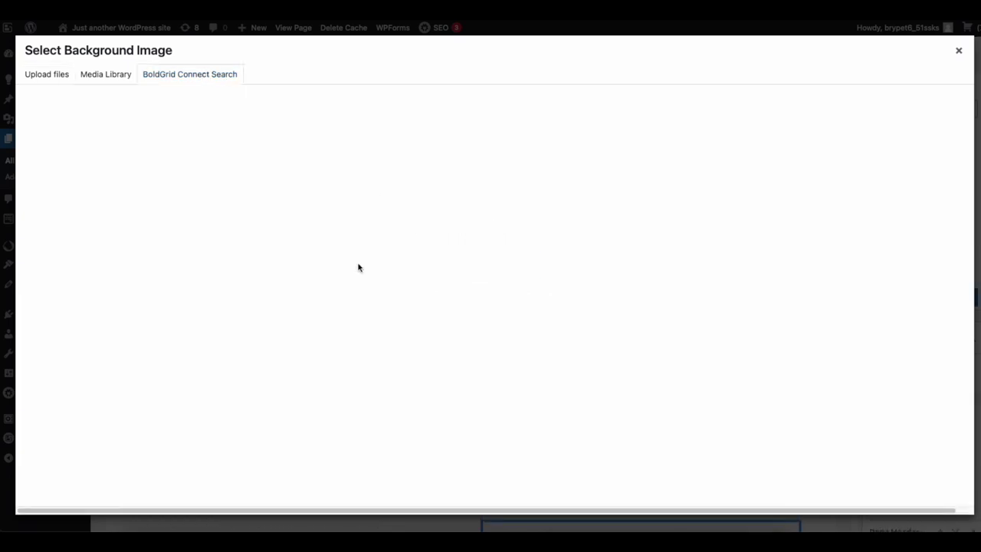
pyautogui.click(581, 101)
pyautogui.write('business')
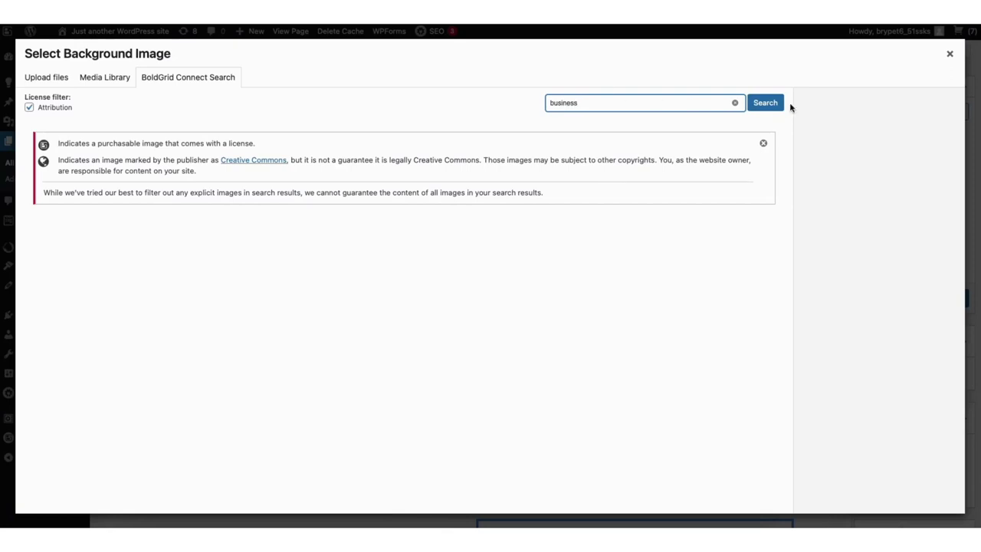
pyautogui.click(776, 103)
pyautogui.moveTo(793, 149); pyautogui.dragTo(789, 207)
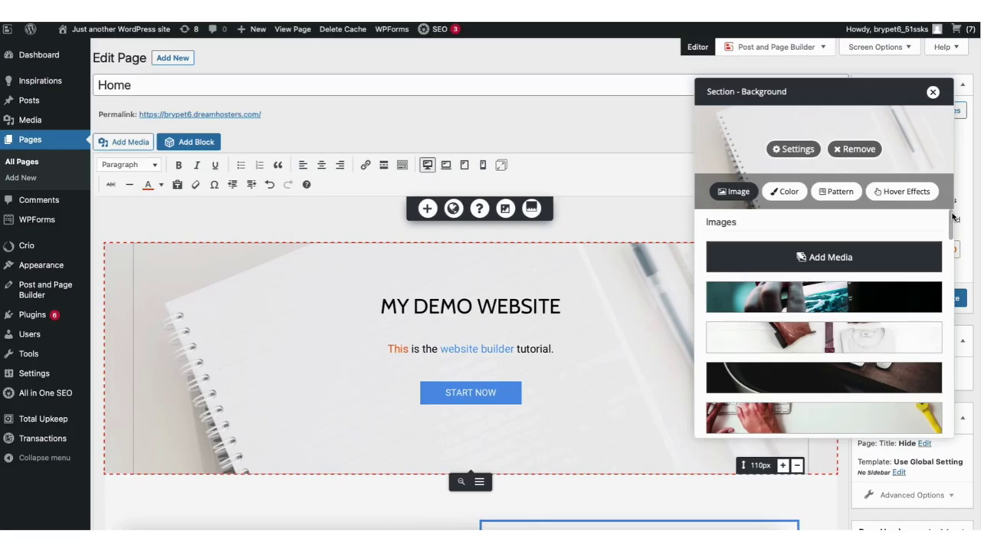
# Review the banner background's image, color, pattern and hover effect choices and the current image's settings.
pyautogui.moveTo(954, 217); pyautogui.dragTo(953, 289)
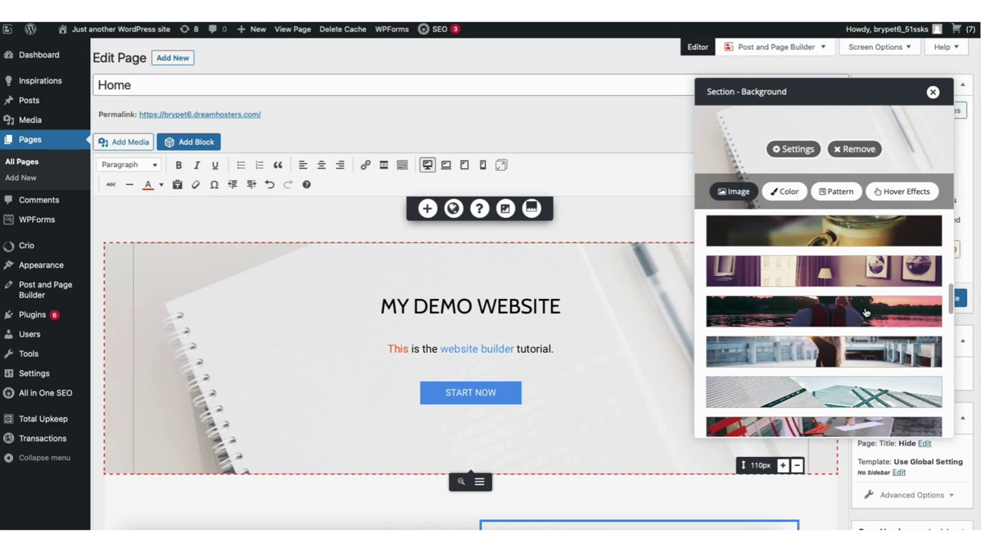
pyautogui.click(786, 193)
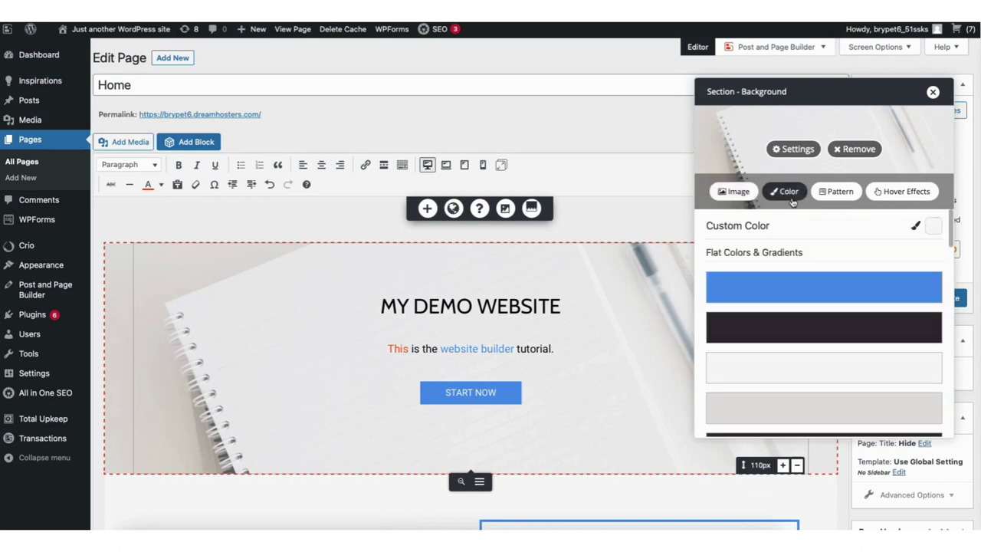
pyautogui.click(837, 195)
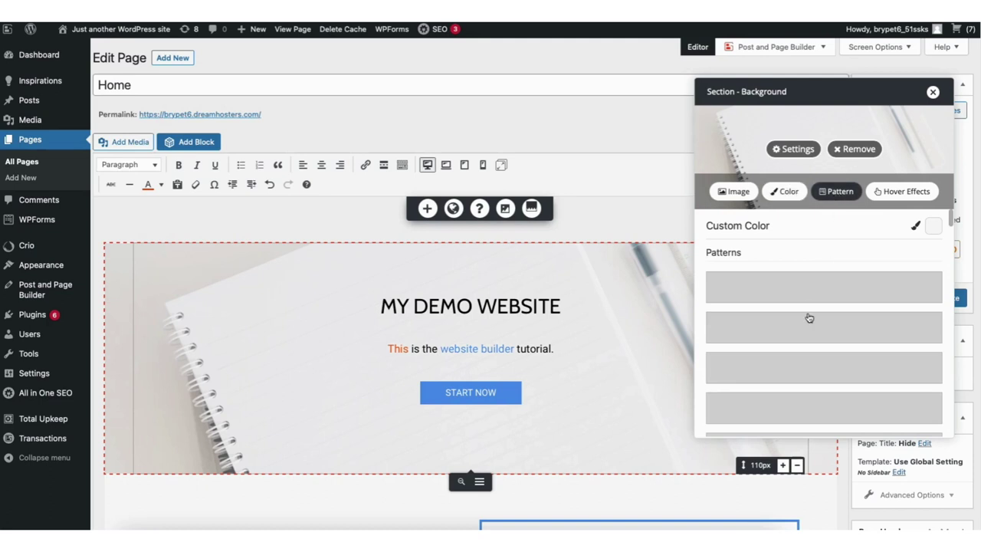
pyautogui.click(907, 192)
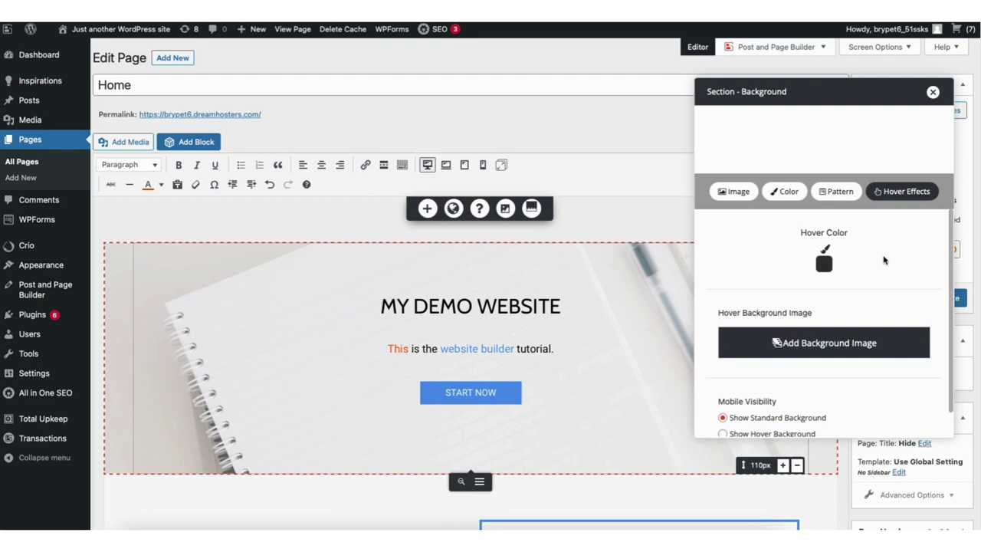
pyautogui.click(738, 191)
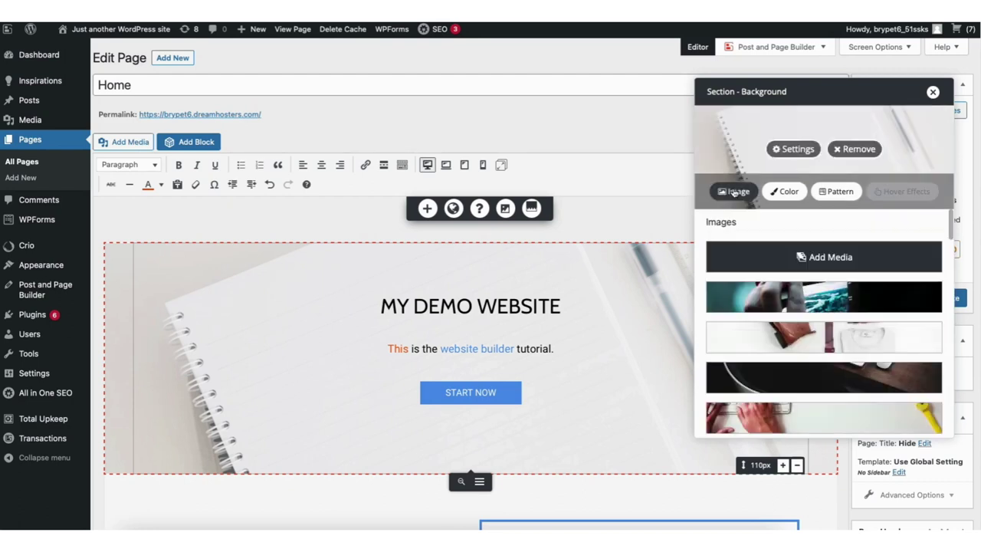
pyautogui.click(785, 152)
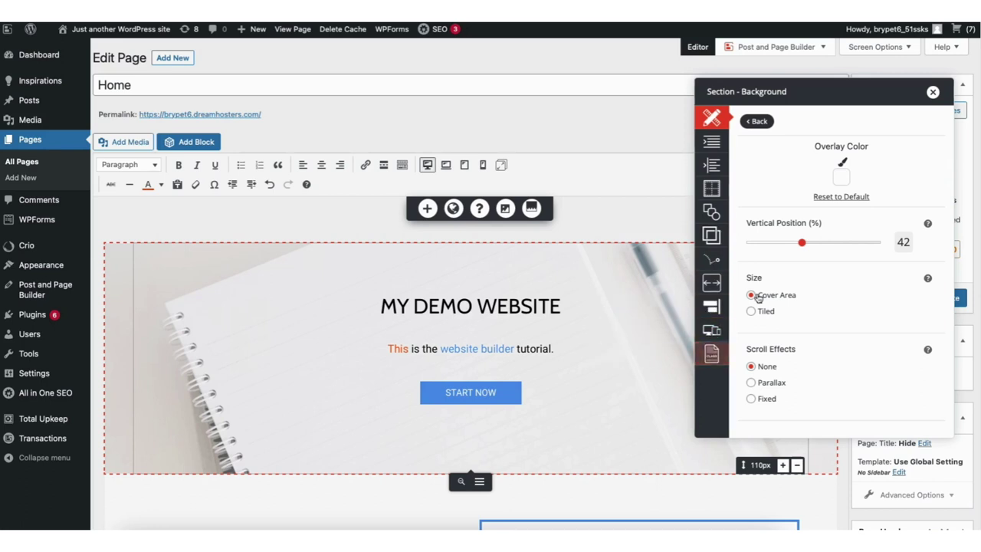
pyautogui.click(756, 123)
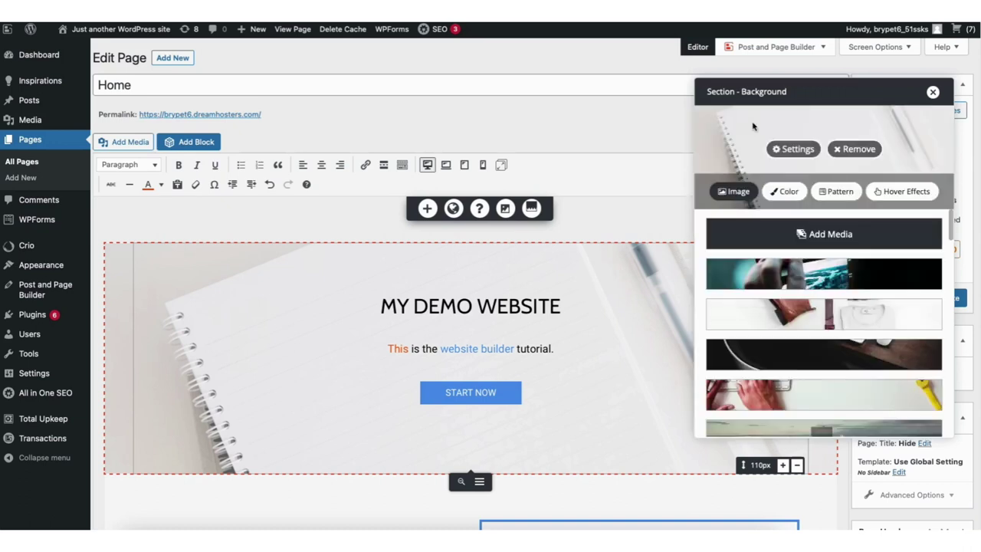
# Set the banner section's background to the media library photo of a woman working at a laptop.
pyautogui.click(801, 238)
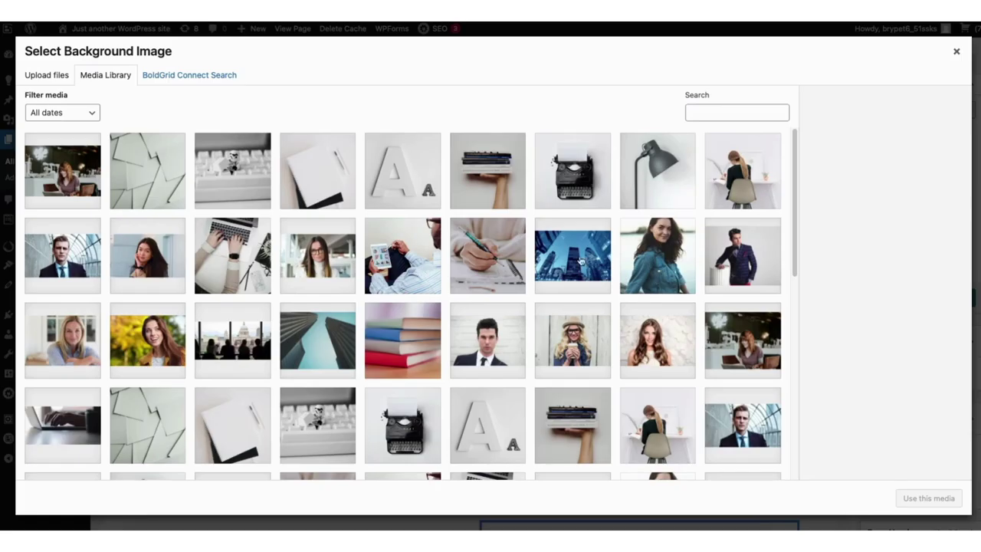
pyautogui.click(69, 175)
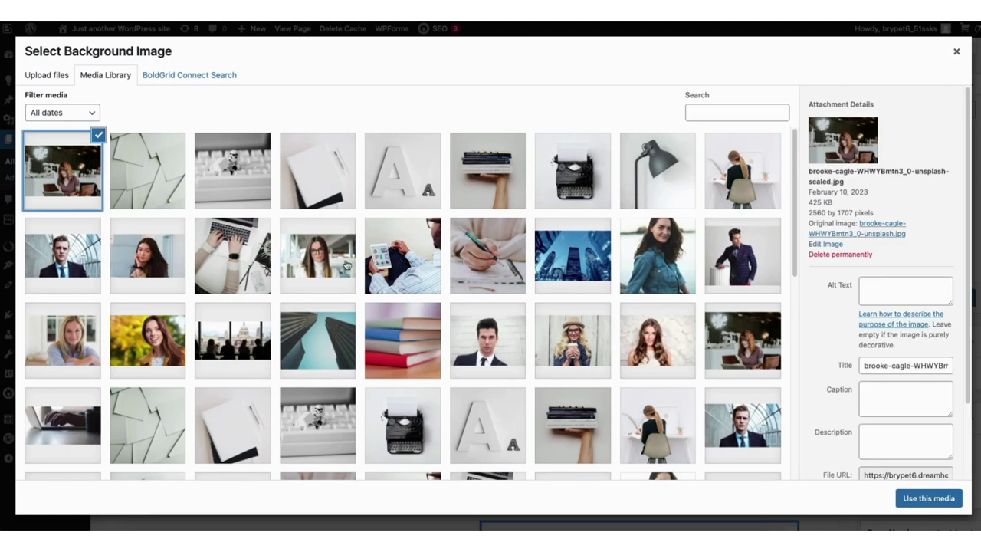
pyautogui.click(924, 500)
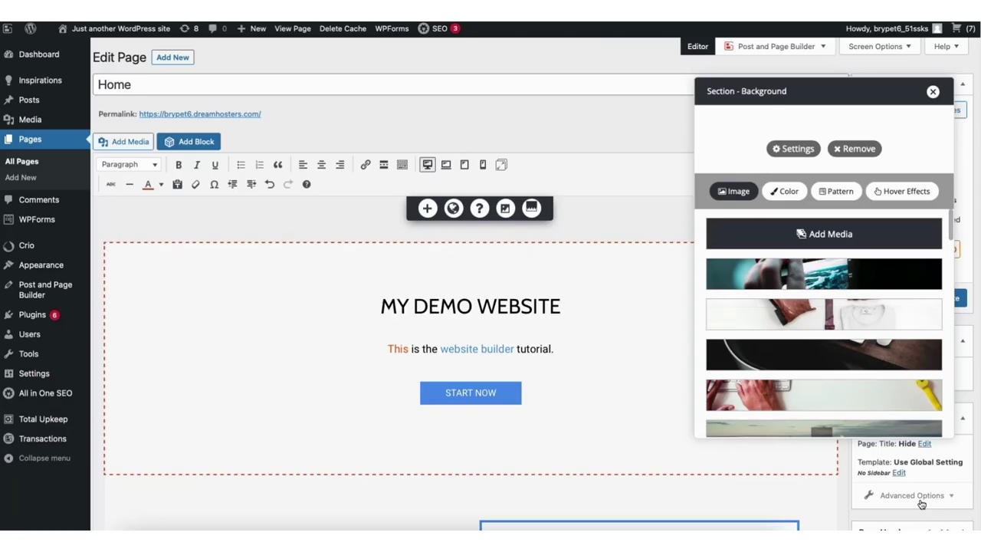
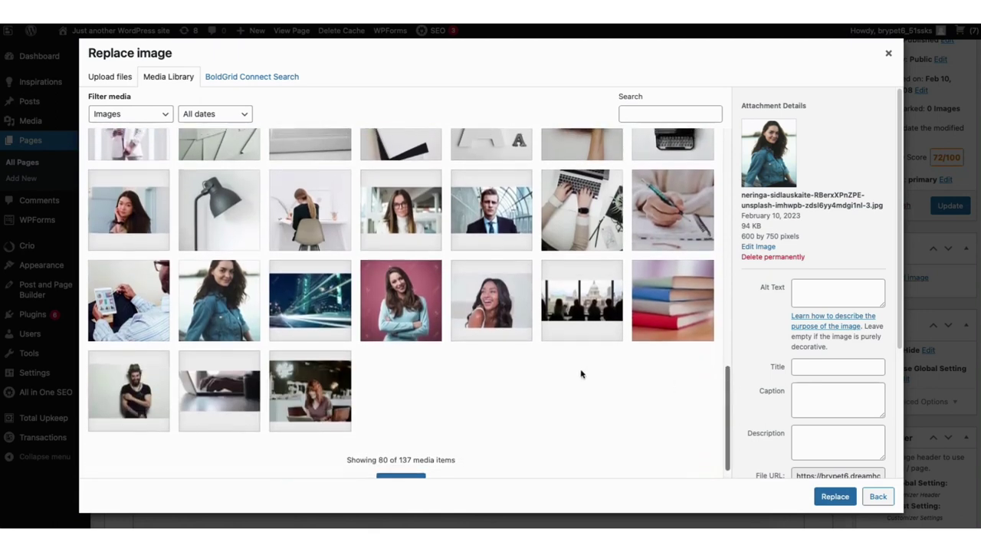
# Replace the Bold Business image with the woman in a light blue top, cropped with forced aspect ratio from the full-size 450 × 450 source.
pyautogui.click(400, 300)
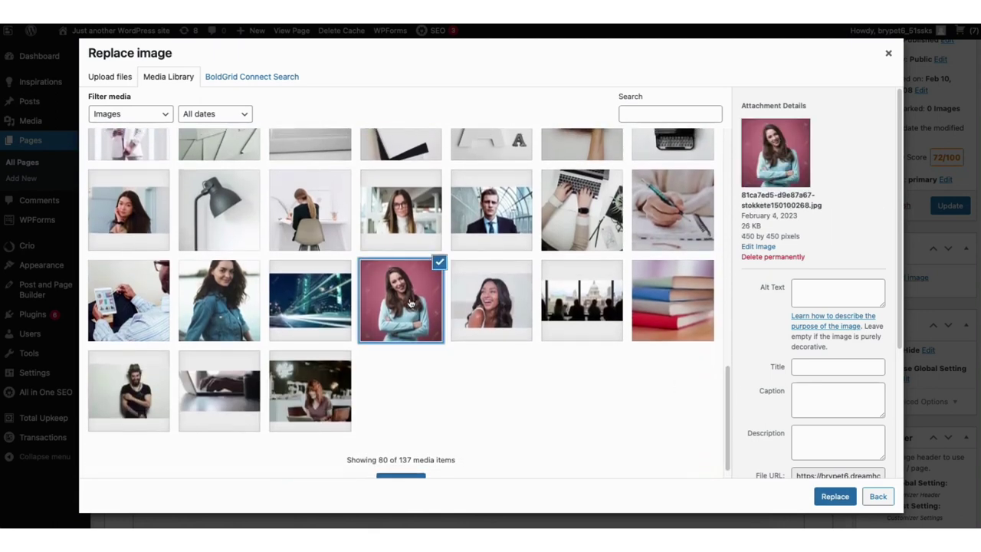
pyautogui.click(834, 496)
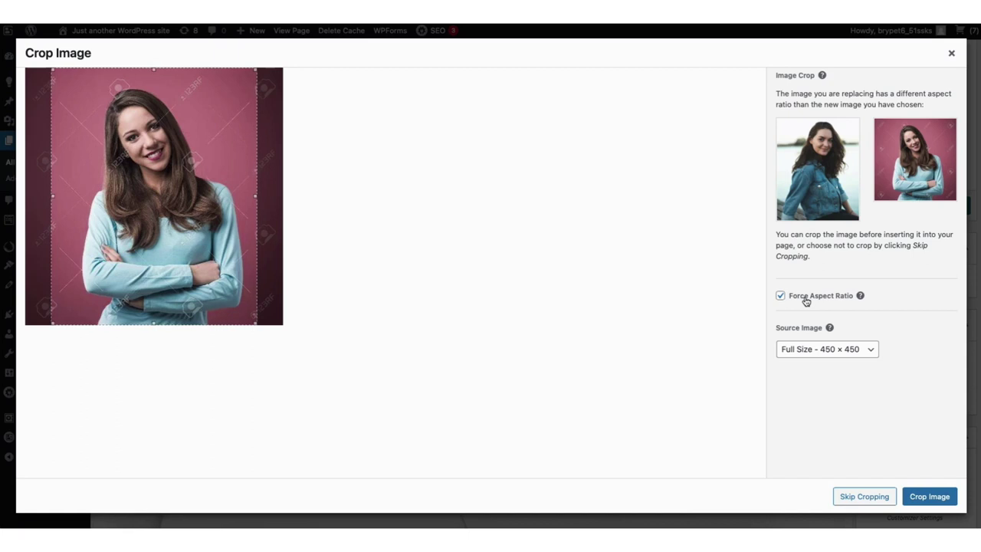
pyautogui.click(822, 352)
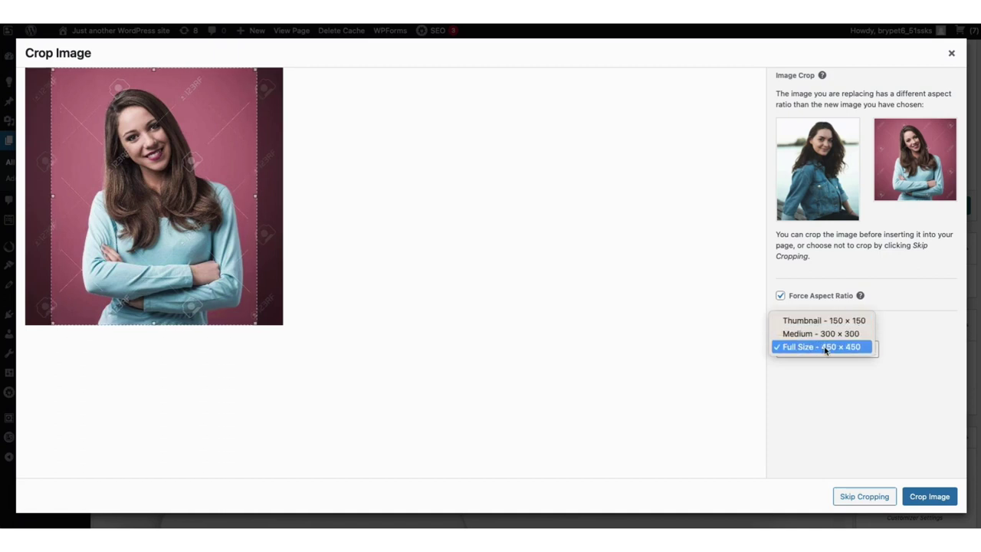
pyautogui.click(825, 348)
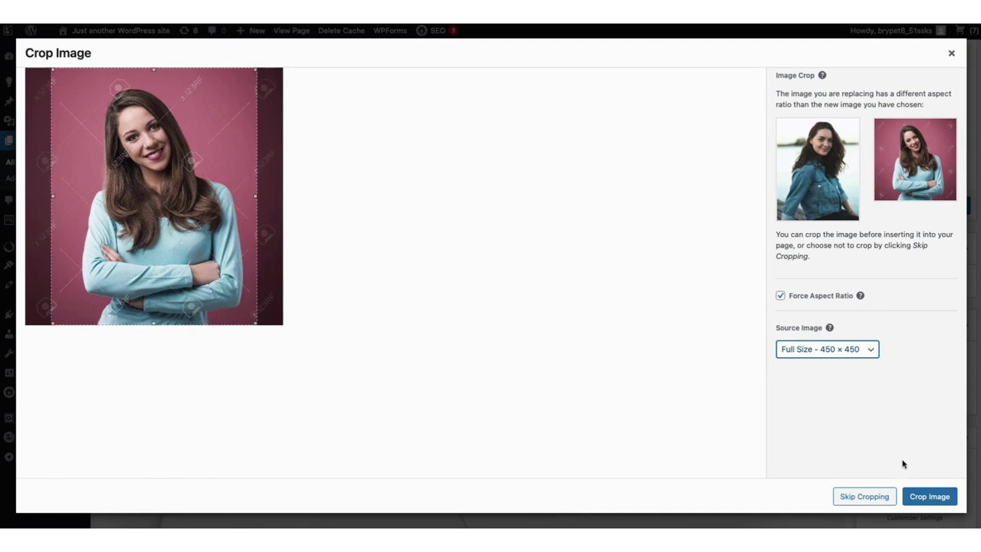
pyautogui.click(926, 498)
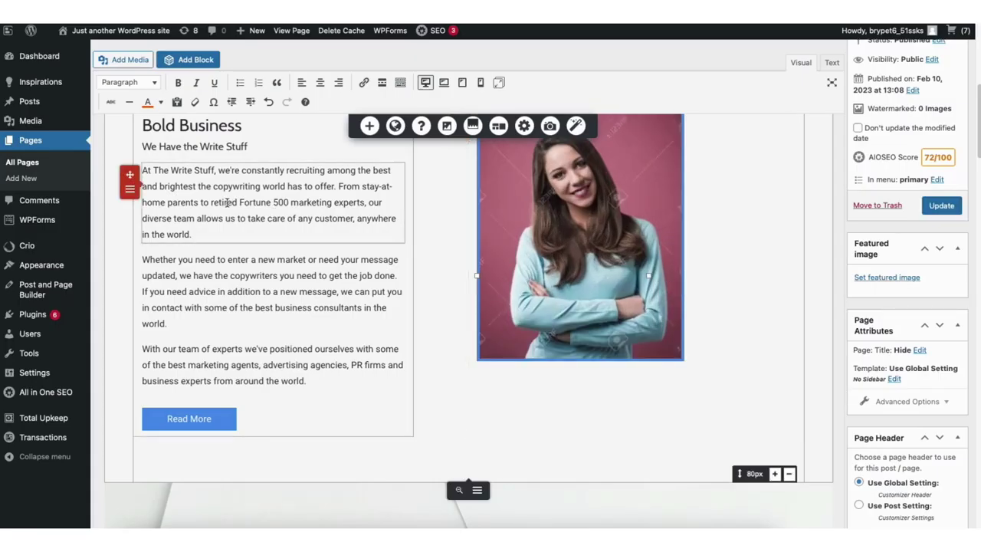
# Delete the paragraph beginning "Whether you need to enter a new market" from the Bold Business section.
pyautogui.click(200, 270)
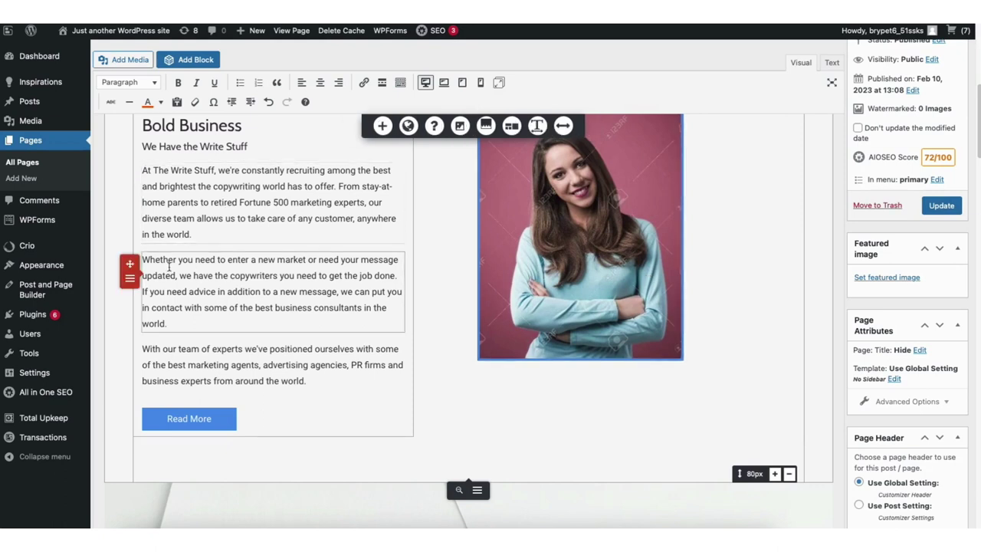
pyautogui.click(130, 281)
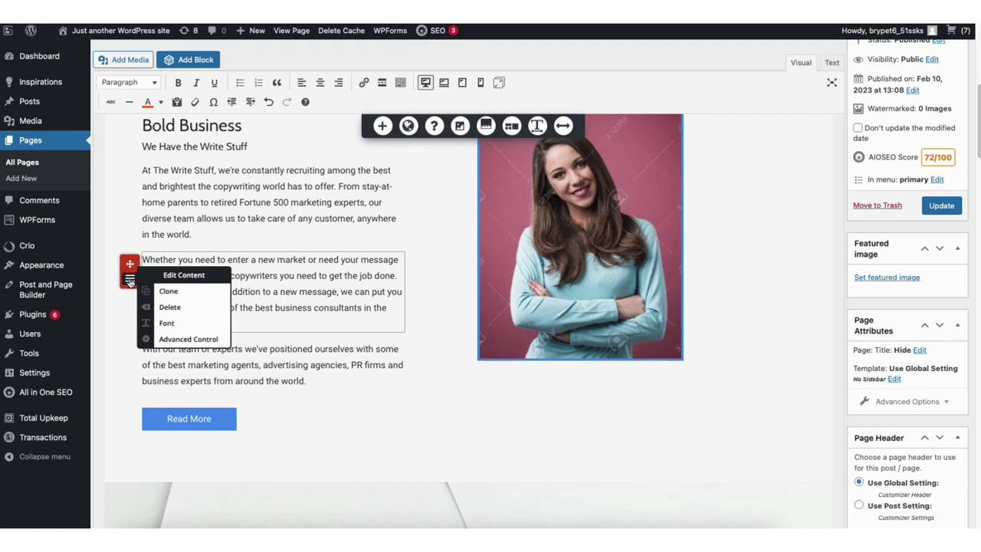
pyautogui.click(170, 308)
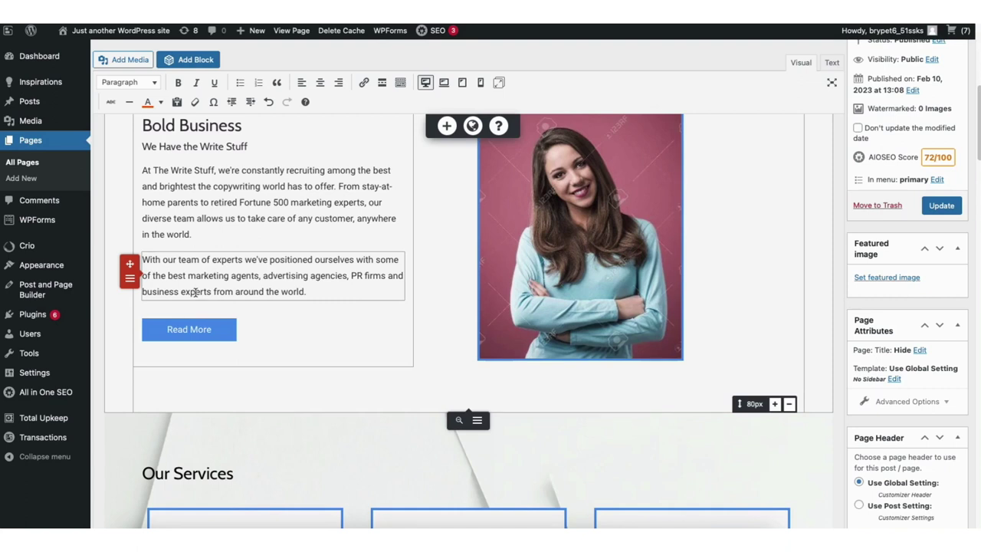
# Clone the "Read More" button and move the "With our team of experts" paragraph above the "Bold Business" heading.
pyautogui.click(167, 328)
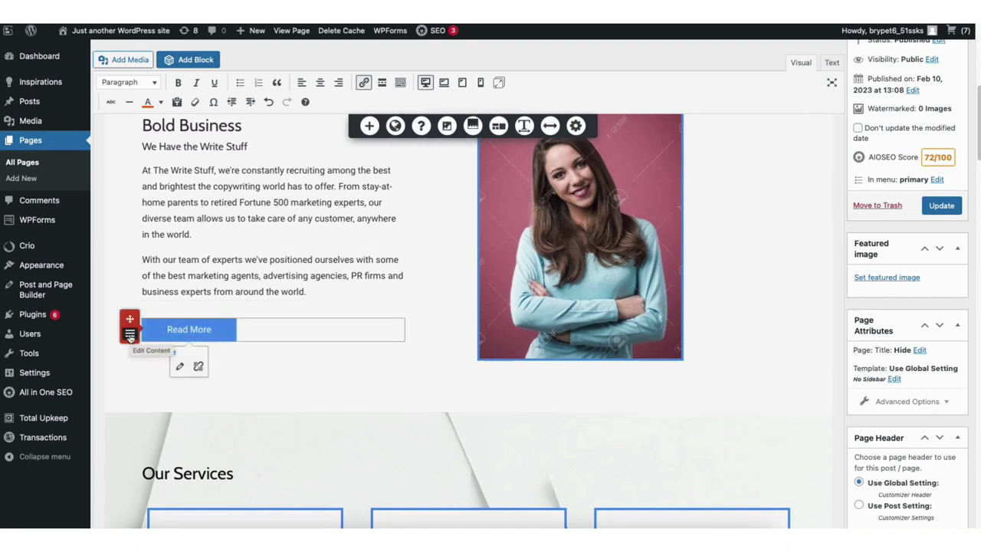
pyautogui.click(130, 336)
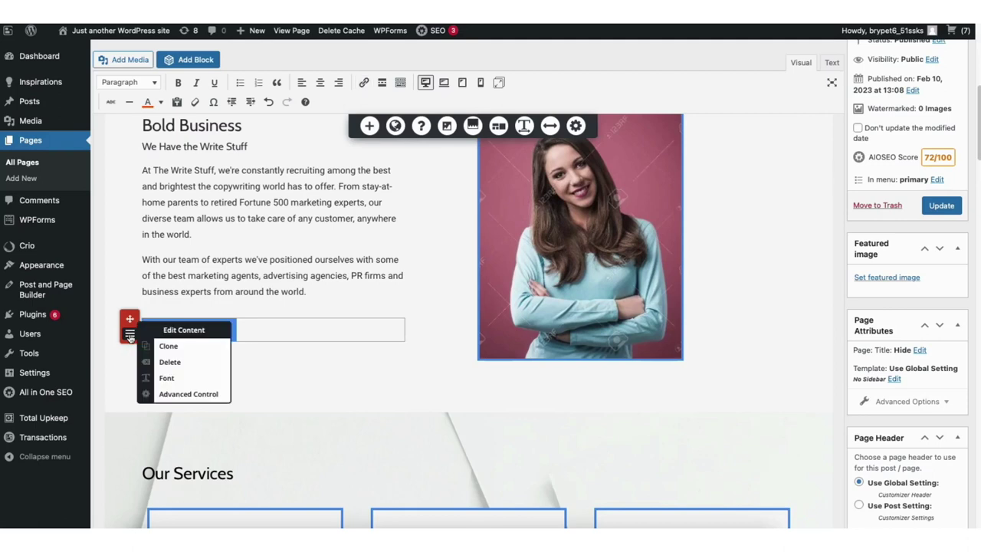
pyautogui.click(176, 349)
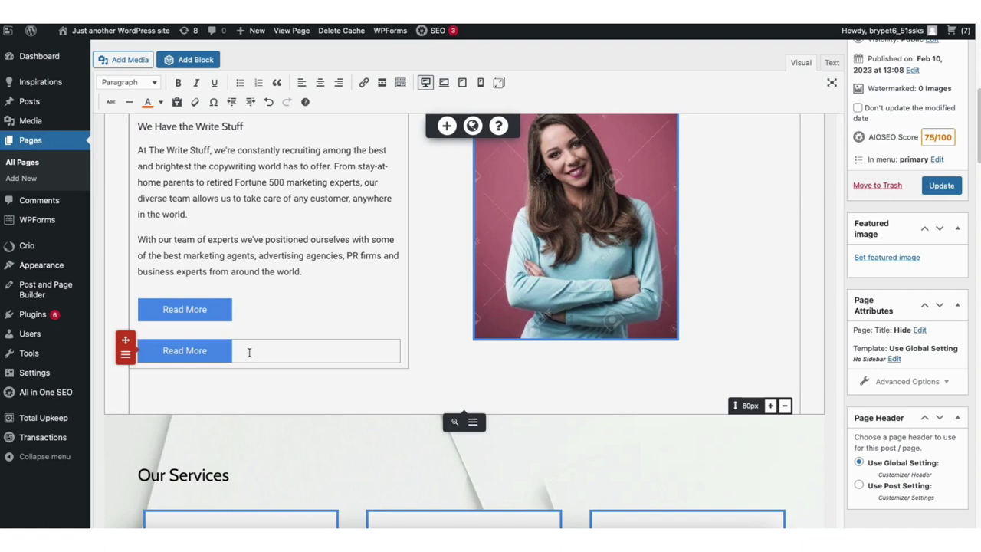
pyautogui.click(222, 271)
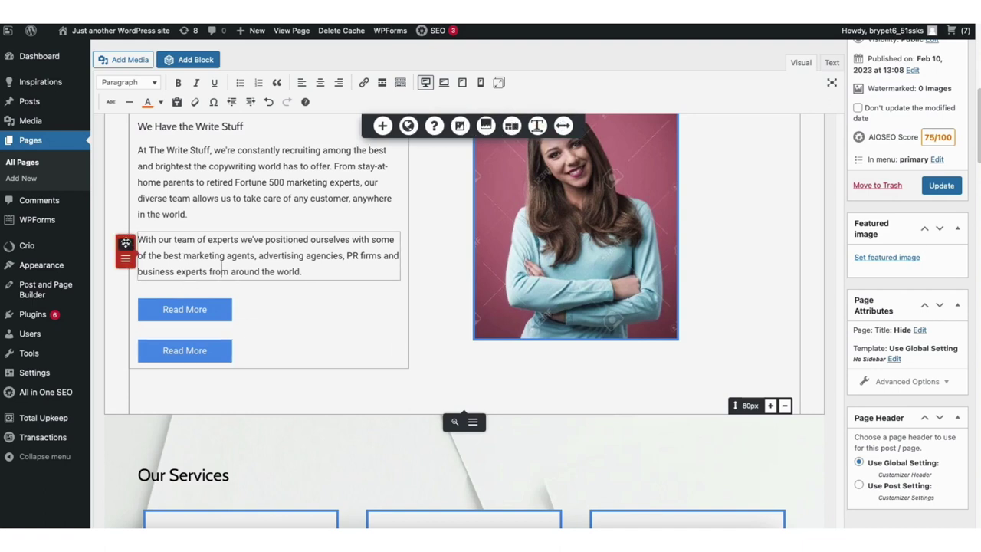
pyautogui.moveTo(124, 243); pyautogui.dragTo(145, 140)
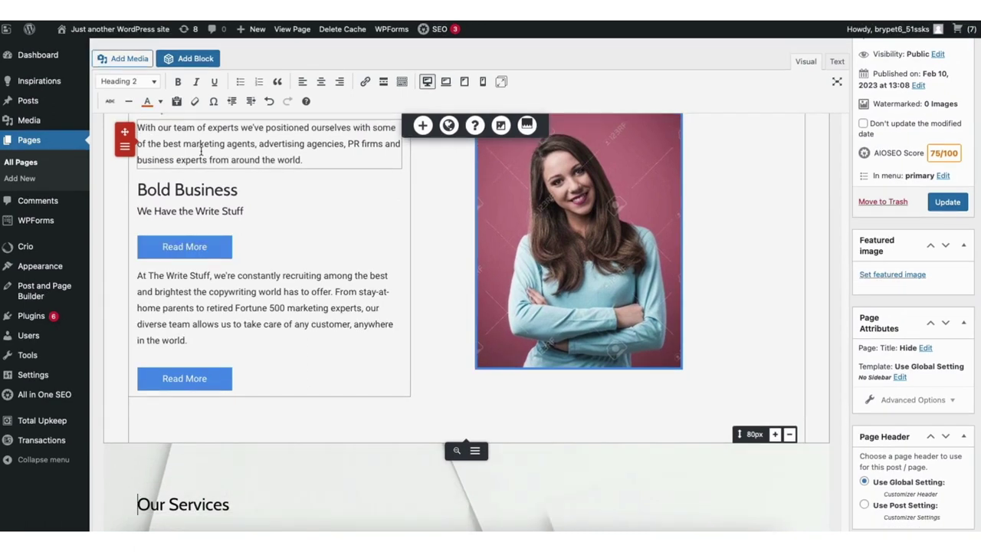
# Set the "Bold Business" heading's font size to 31 px, keeping its font family at Default.
pyautogui.click(183, 189)
pyautogui.moveTo(192, 189); pyautogui.dragTo(238, 191)
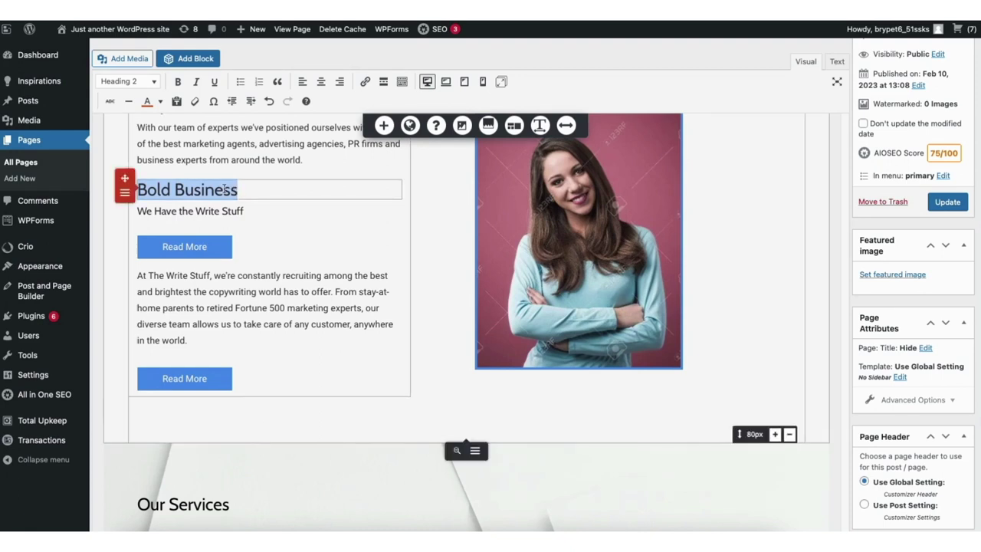
pyautogui.click(125, 195)
pyautogui.click(125, 194)
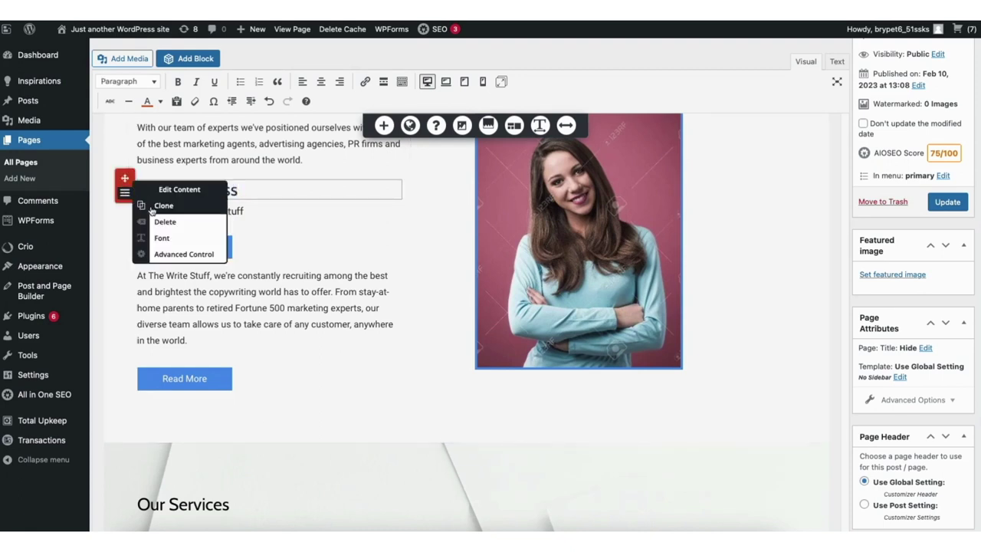
pyautogui.click(176, 240)
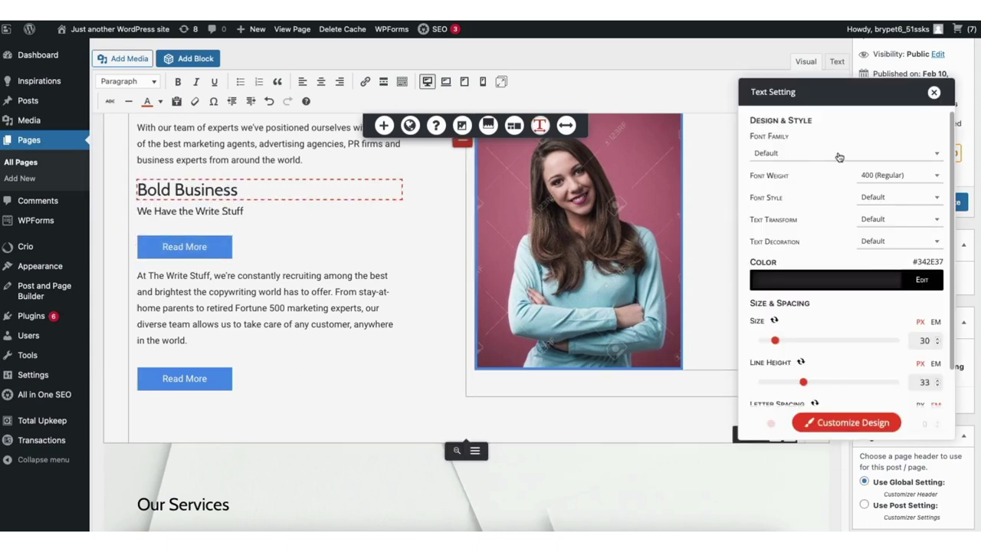
pyautogui.click(938, 155)
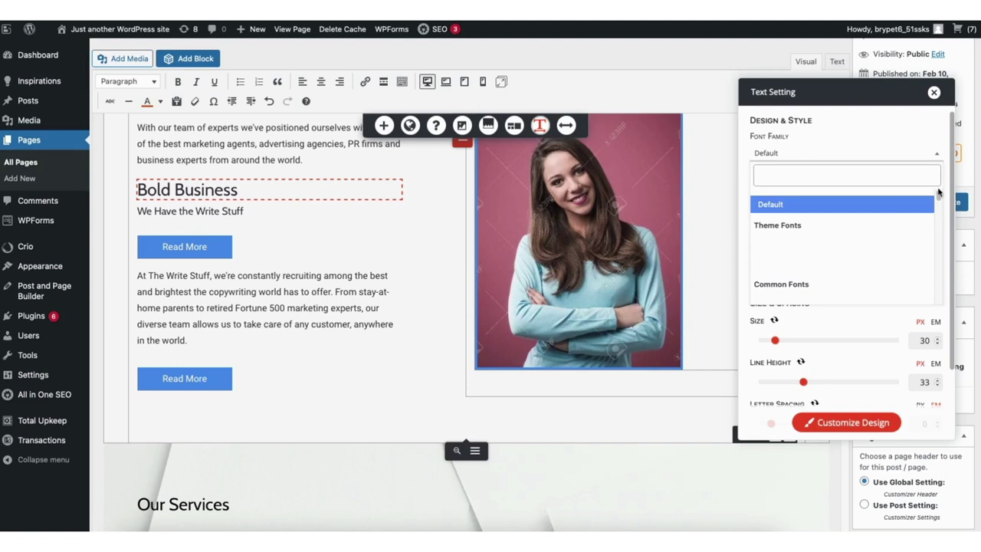
pyautogui.moveTo(939, 196); pyautogui.dragTo(944, 215)
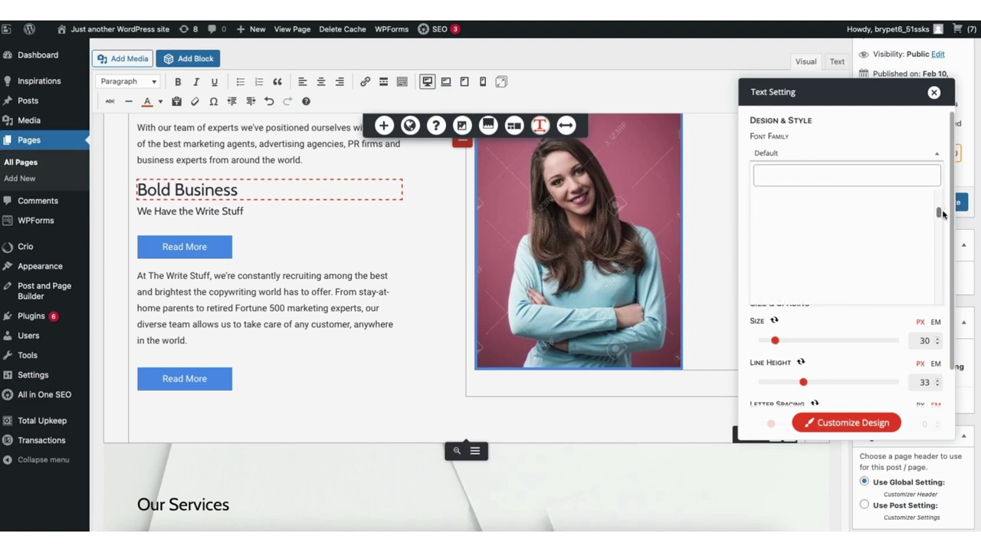
pyautogui.click(889, 140)
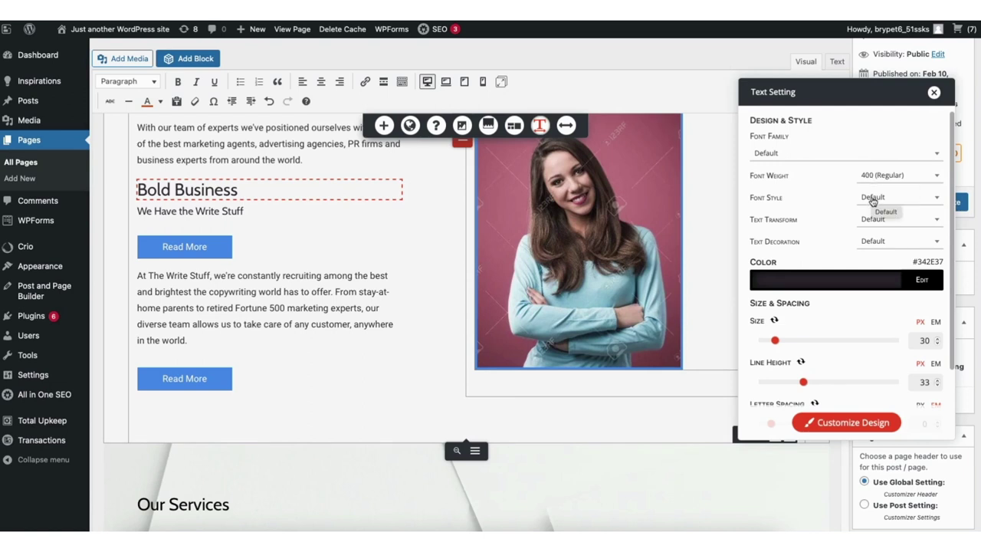
pyautogui.moveTo(776, 342); pyautogui.dragTo(775, 344)
pyautogui.scroll(-1, 775, 344)
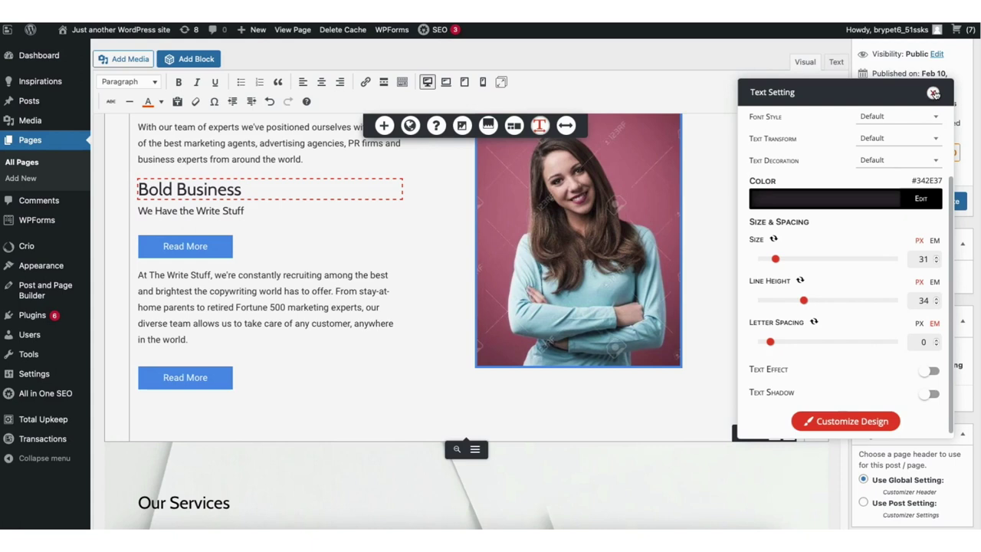
pyautogui.click(934, 93)
# Increase the spacing above the "Our Services" heading to 77 px and reduce it again.
pyautogui.click(261, 460)
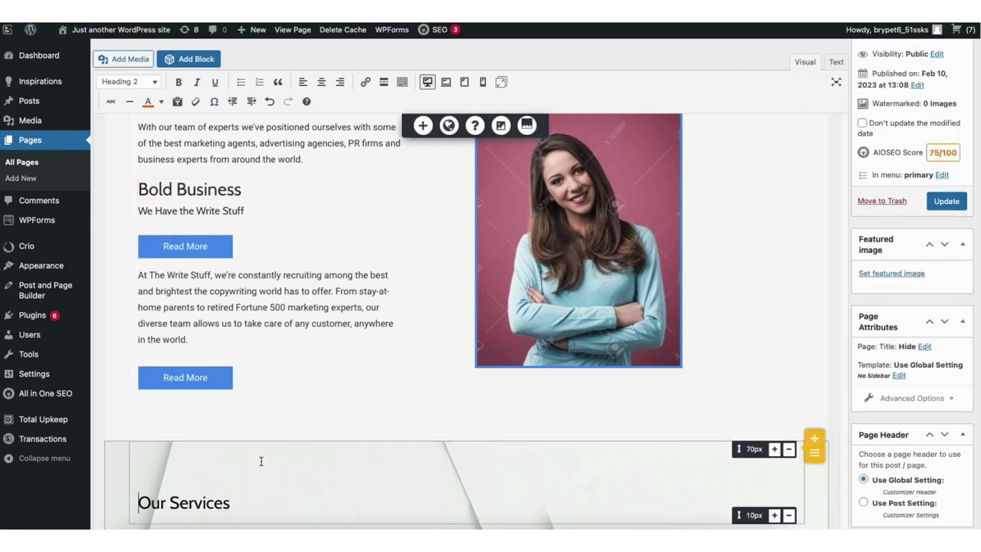
pyautogui.click(775, 449)
pyautogui.click(775, 450)
pyautogui.click(775, 449)
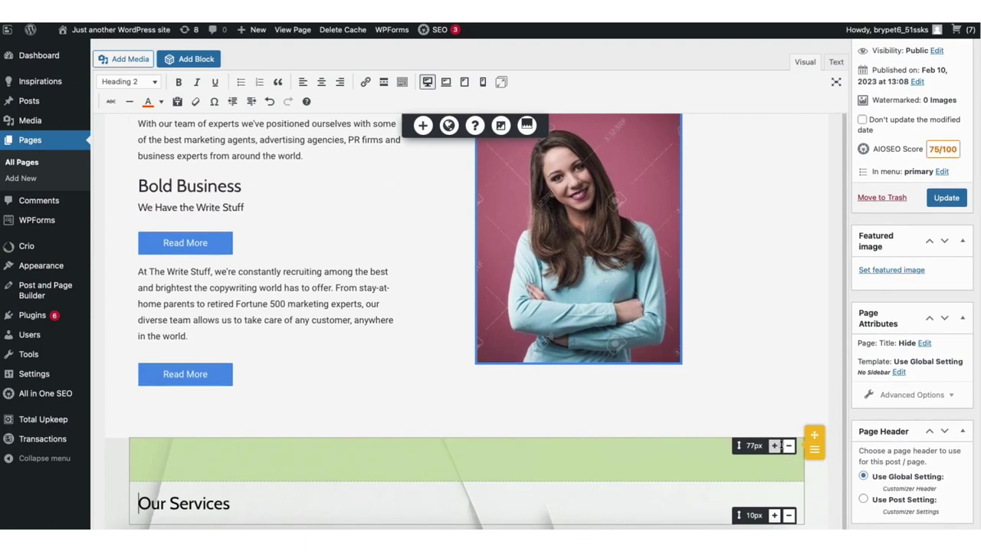
pyautogui.click(790, 445)
pyautogui.click(790, 446)
pyautogui.click(789, 445)
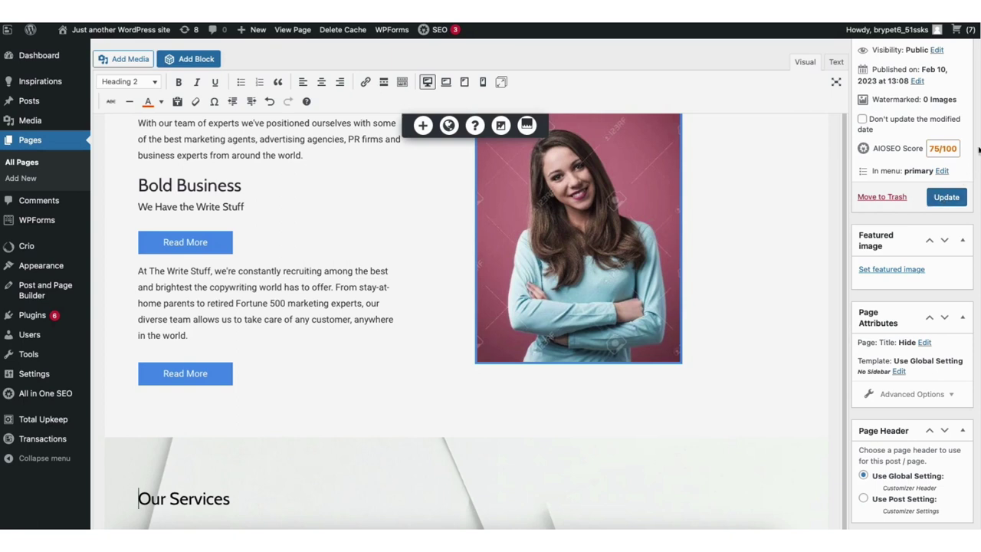
# Open the block library from the page and browse the Fashion blocks of all types.
pyautogui.scroll(-8, 467, 322)
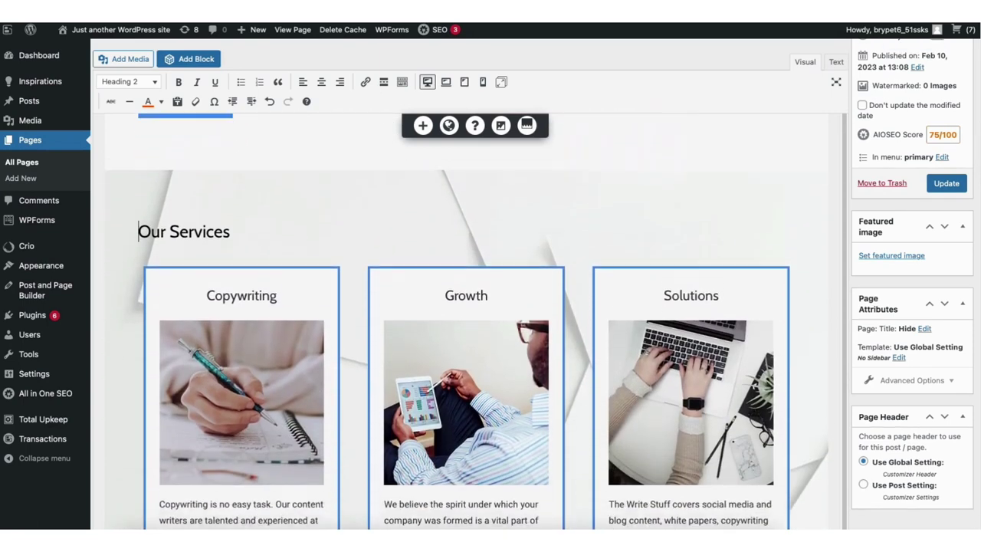
pyautogui.click(120, 153)
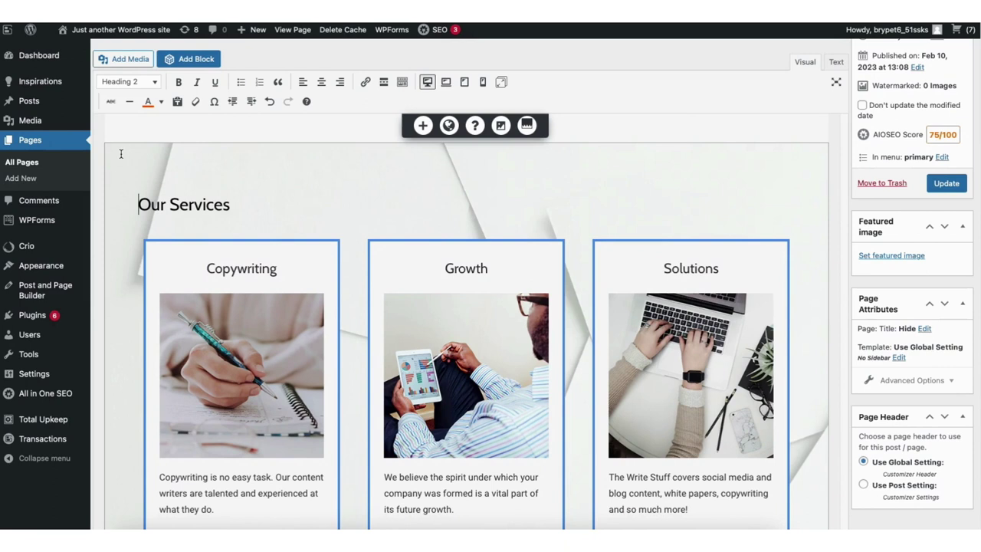
pyautogui.click(423, 126)
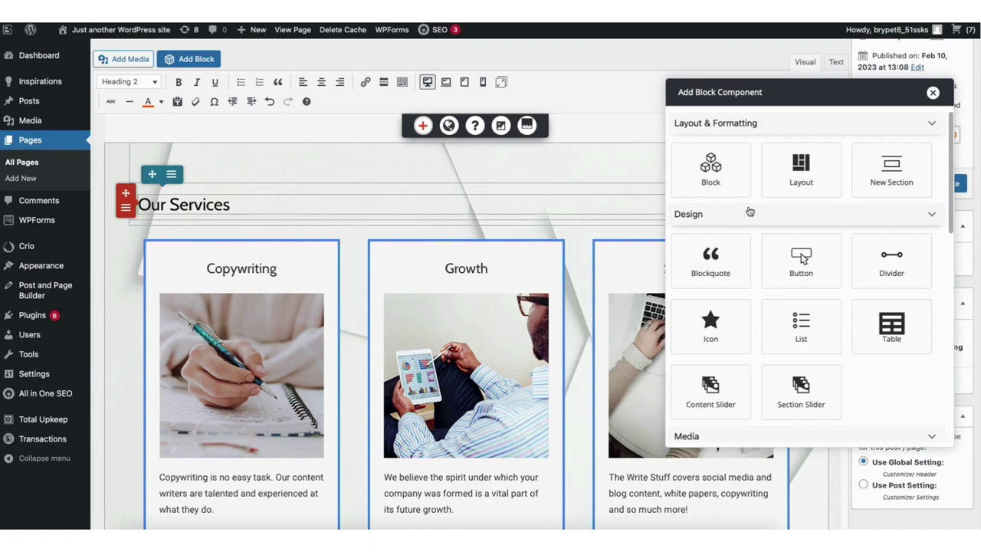
pyautogui.click(717, 181)
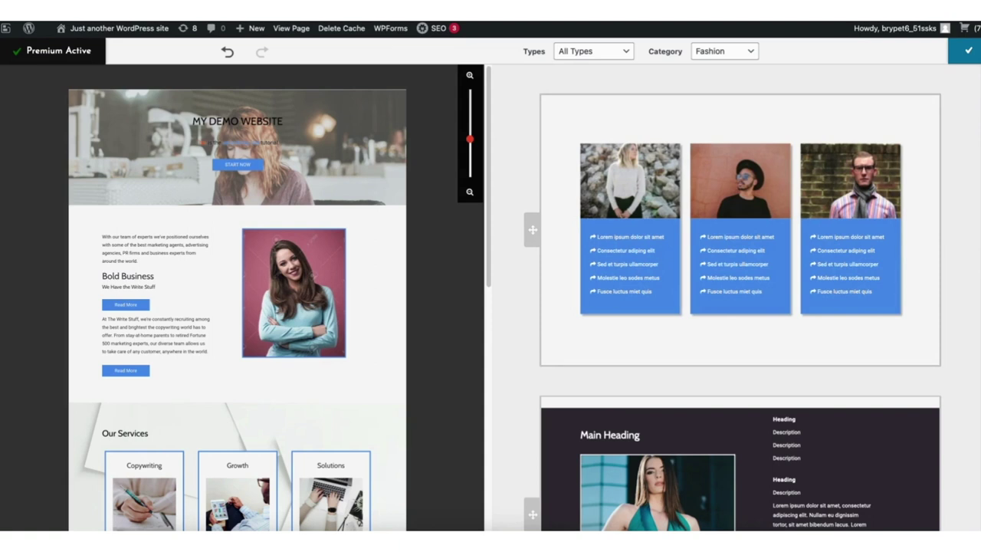
pyautogui.scroll(-8, 740, 297)
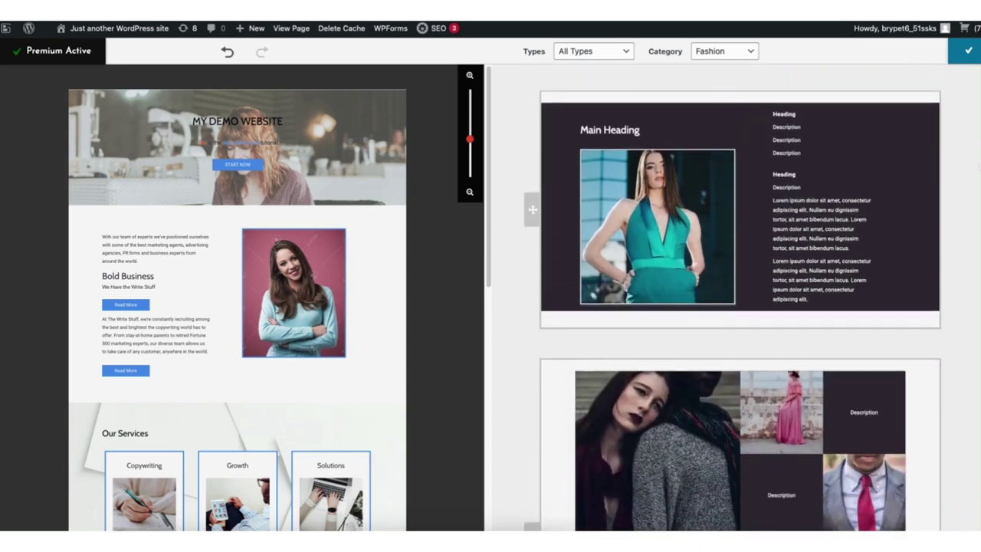
pyautogui.scroll(-3, 614, 67)
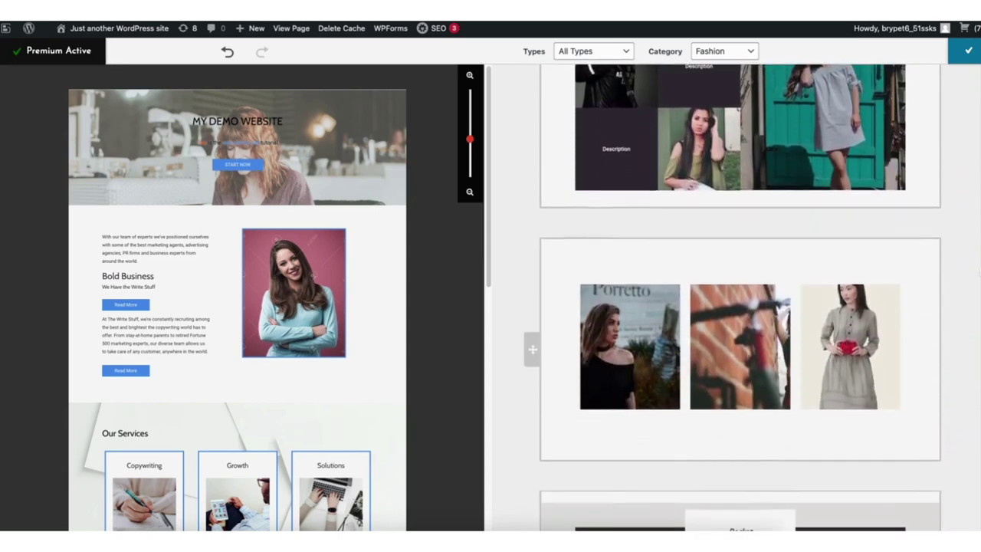
# Filter the block library to the About type and insert the About 1 block between the banner and the Bold Business section.
pyautogui.click(594, 54)
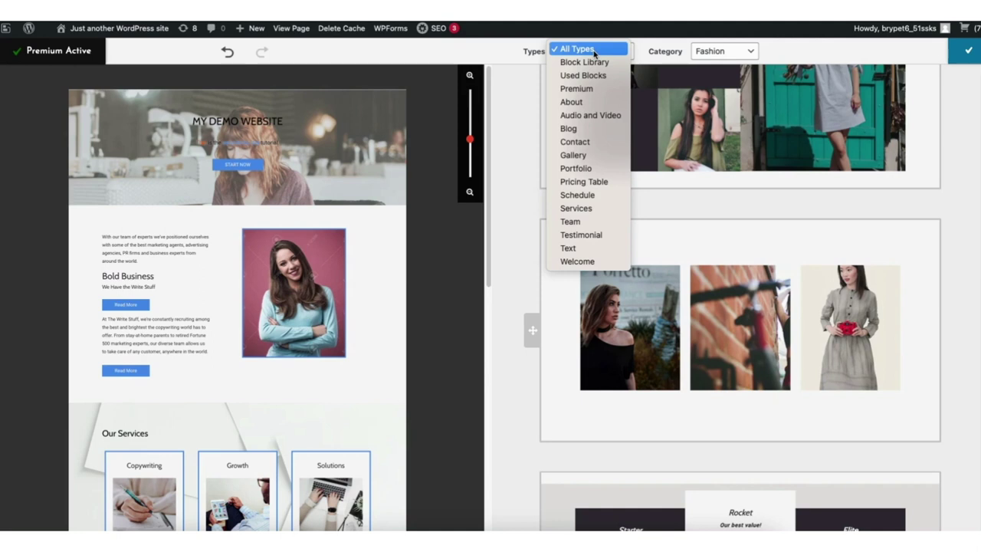
pyautogui.click(580, 101)
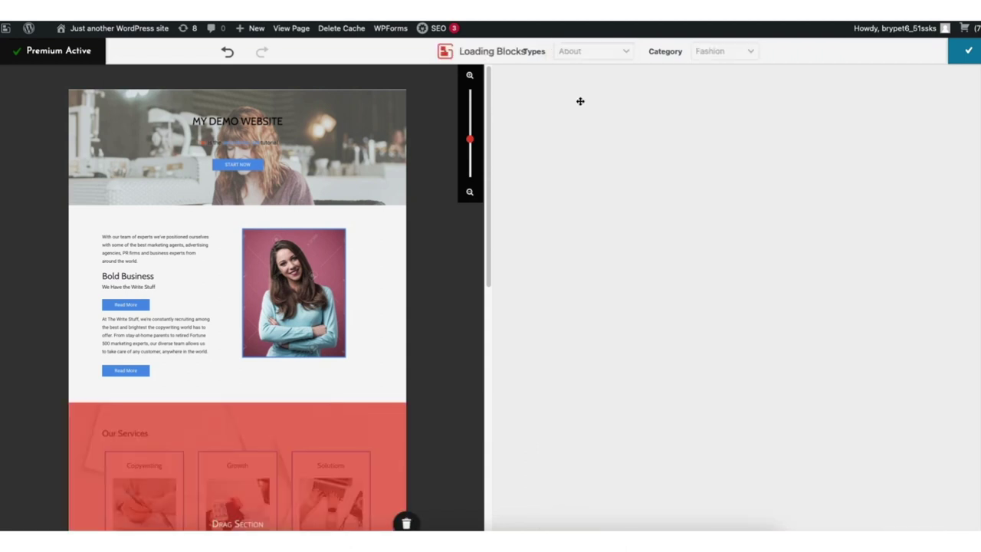
pyautogui.moveTo(874, 191)
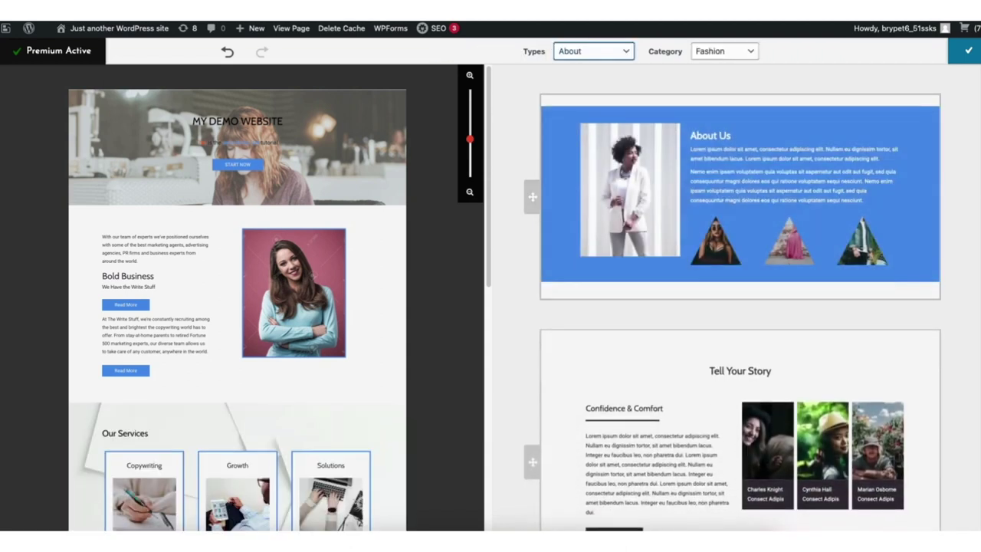
pyautogui.scroll(-5, 740, 307)
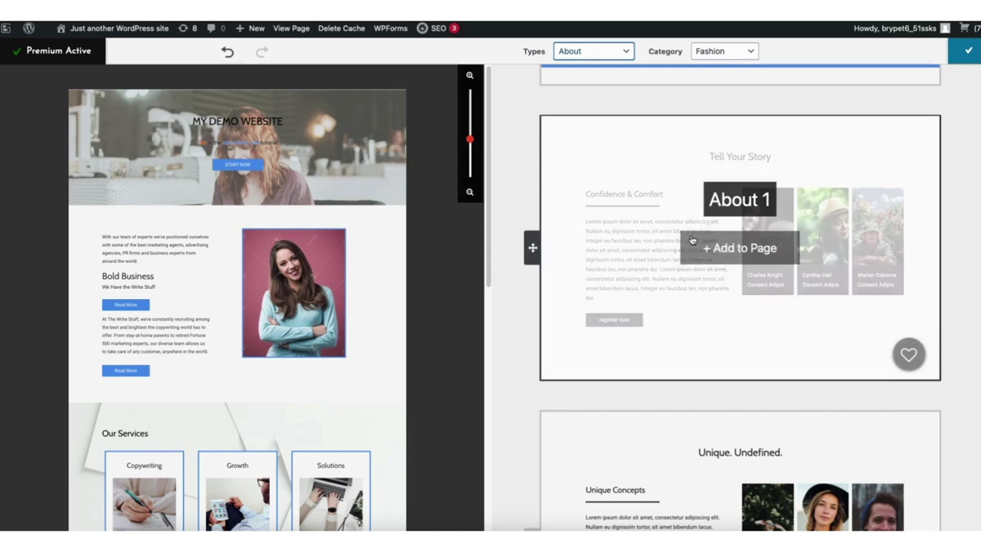
pyautogui.moveTo(634, 225); pyautogui.dragTo(164, 411)
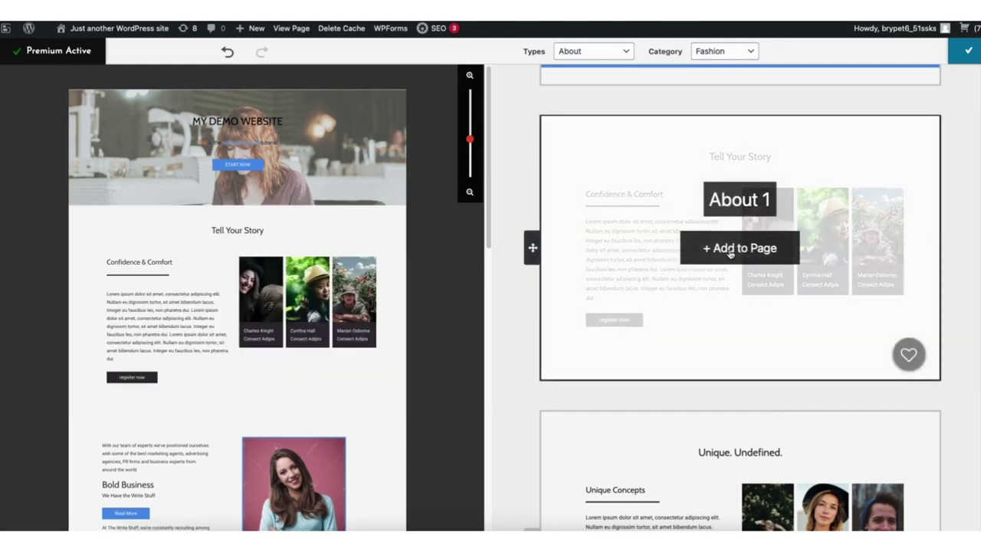
# Add a second About 1 block to the page and move it directly below the banner.
pyautogui.click(730, 249)
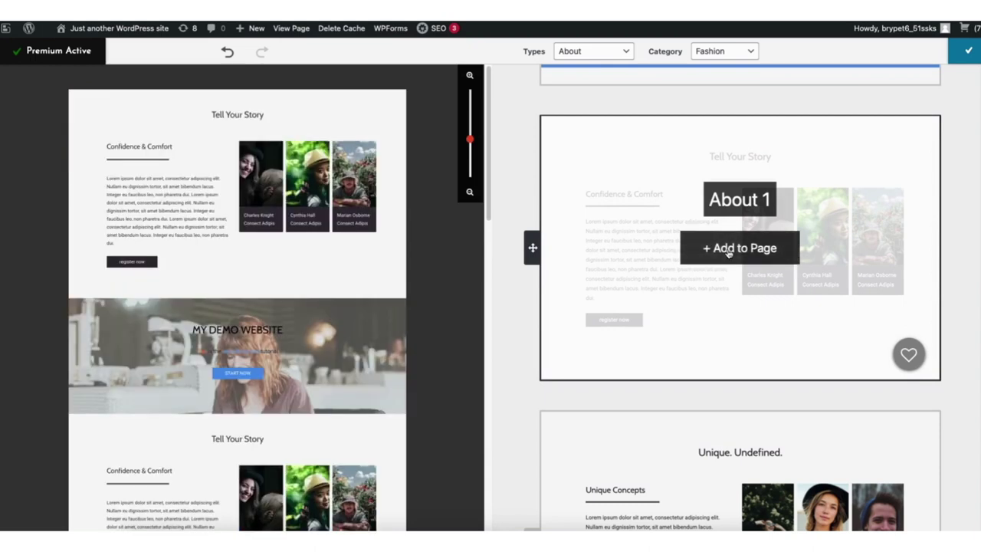
pyautogui.moveTo(166, 116); pyautogui.dragTo(145, 404)
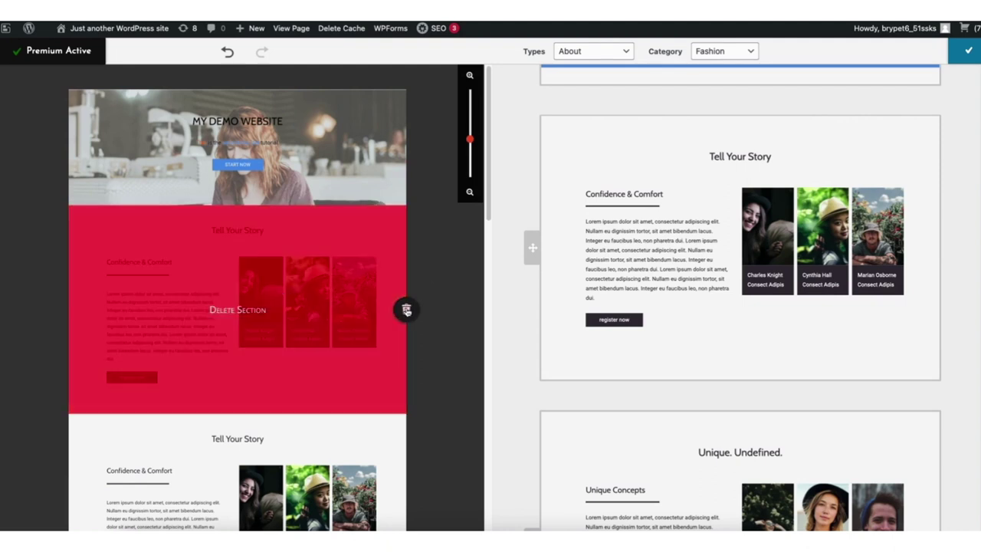
# Delete the duplicate "Tell Your Story" section directly below the banner, and undo and redo that deletion.
pyautogui.click(408, 312)
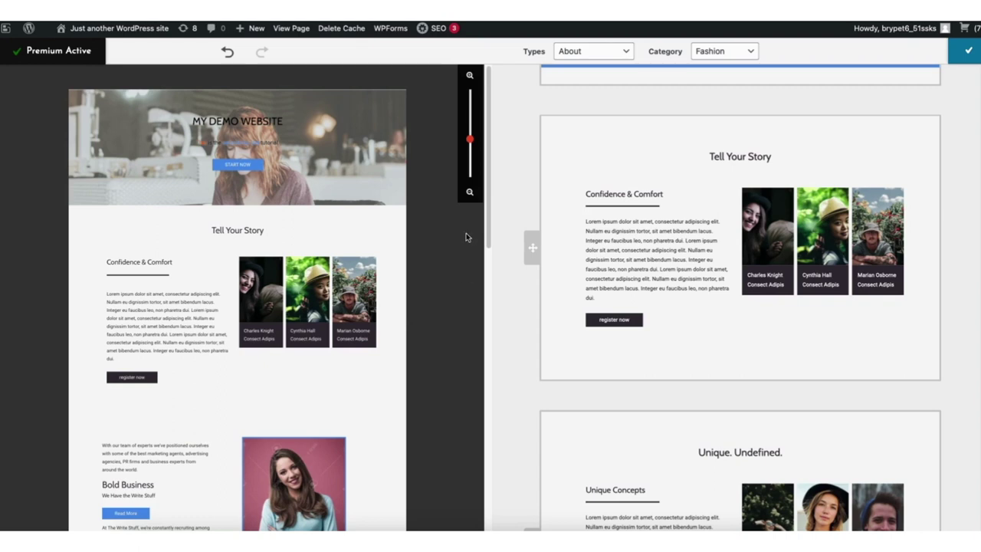
pyautogui.moveTo(470, 140)
pyautogui.mouseDown()
pyautogui.moveTo(471, 124)
pyautogui.moveTo(472, 144)
pyautogui.mouseUp()
pyautogui.click(227, 53)
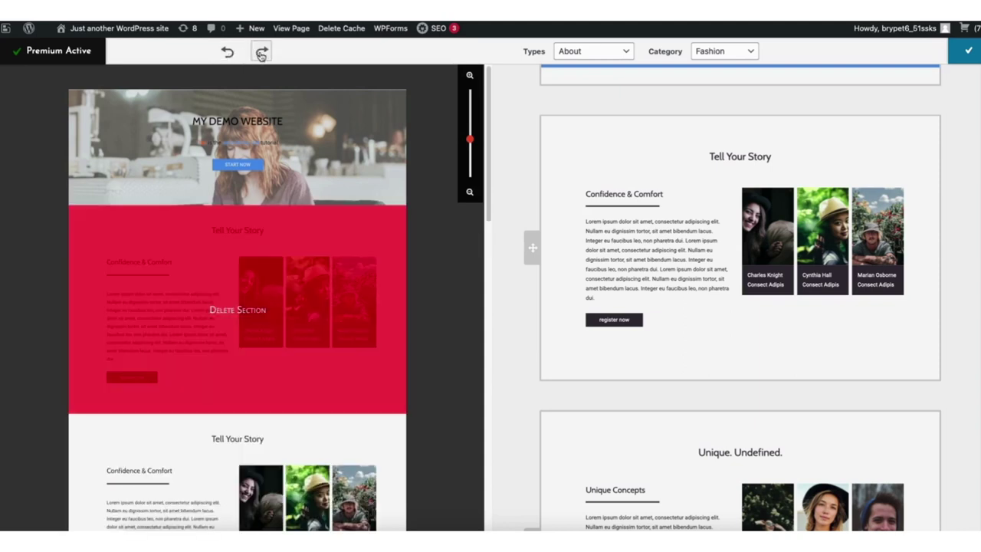
pyautogui.click(262, 53)
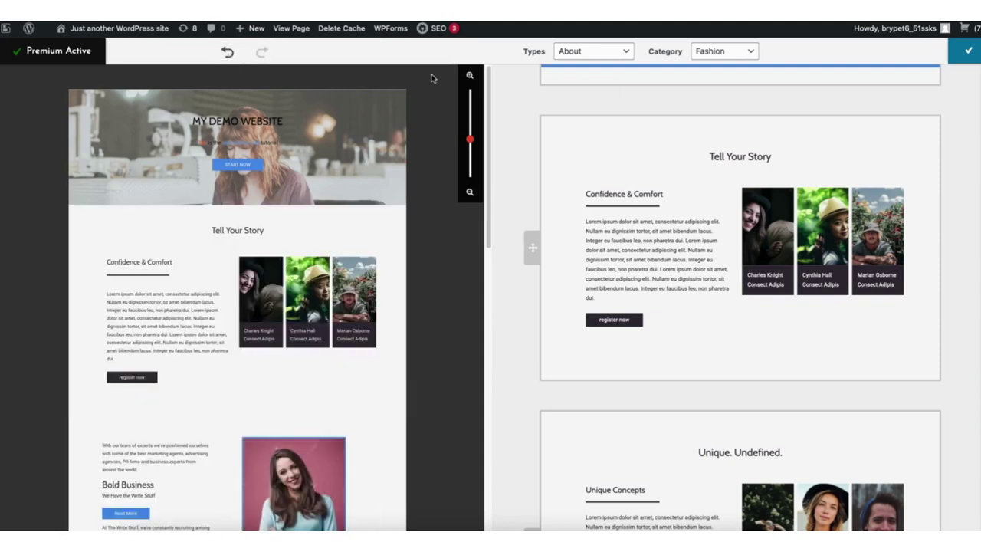
# Reset the block library to All Types in the Fashion category and return to the page editor with the added block.
pyautogui.click(718, 55)
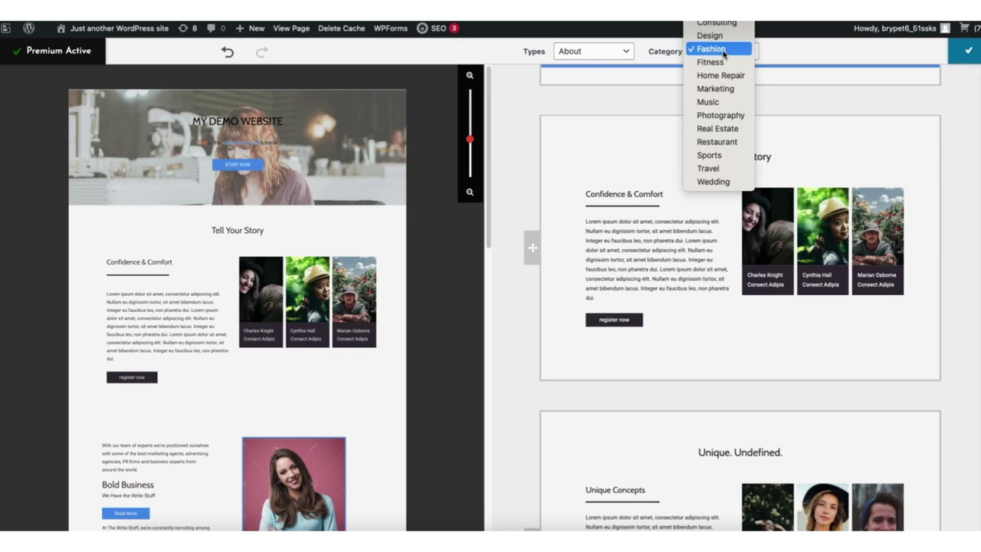
pyautogui.click(723, 50)
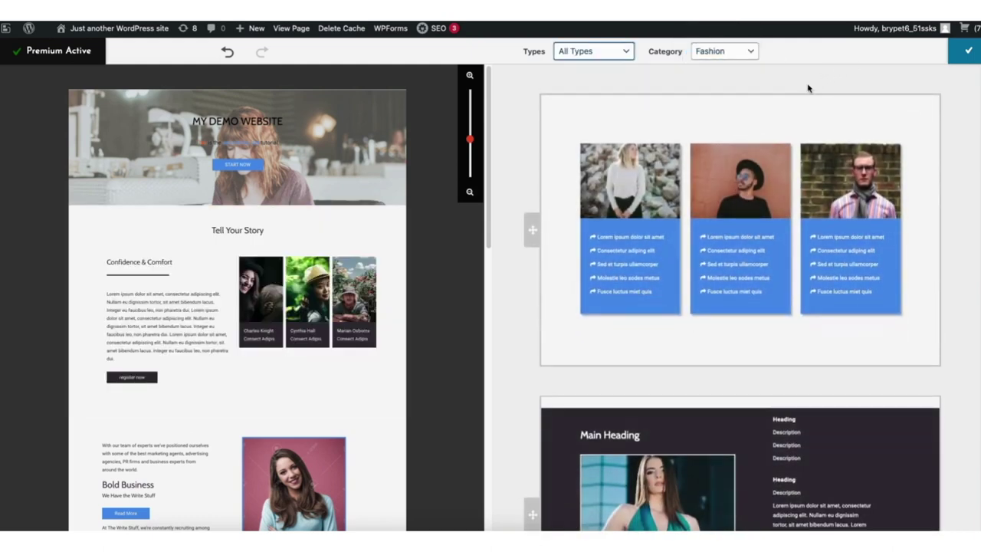
pyautogui.moveTo(755, 142)
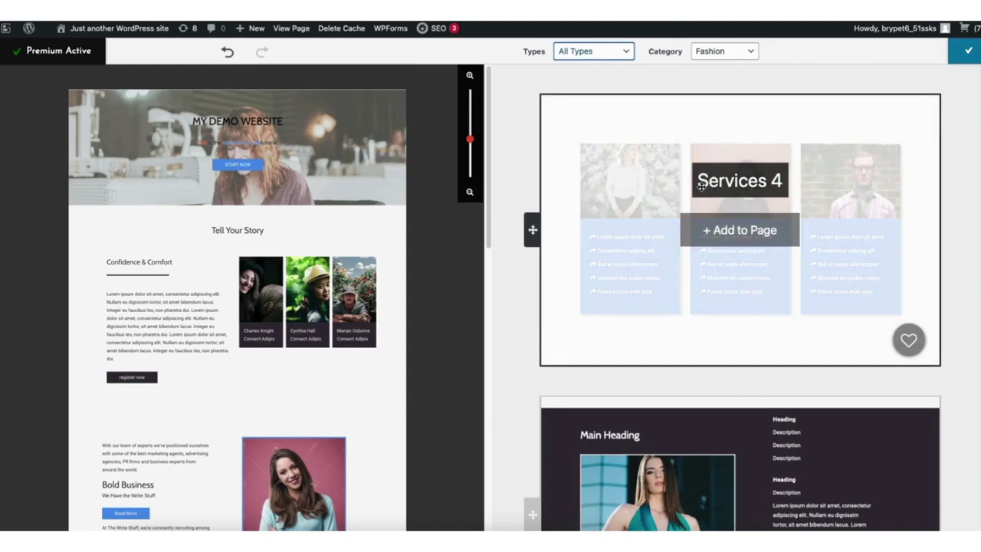
pyautogui.click(968, 51)
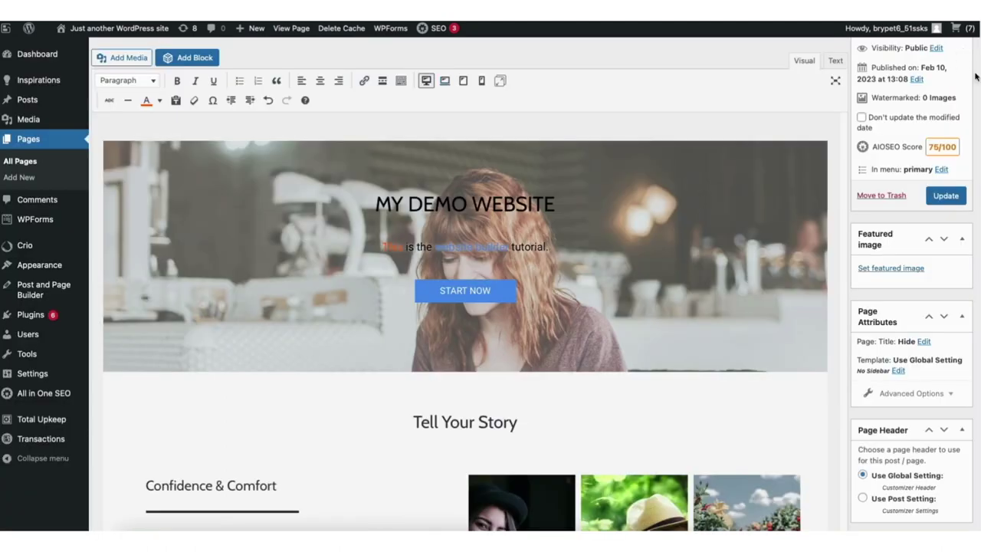
# Insert a layout with one tall column beside two stacked cells at the top of the home page.
pyautogui.scroll(-5, 976, 92)
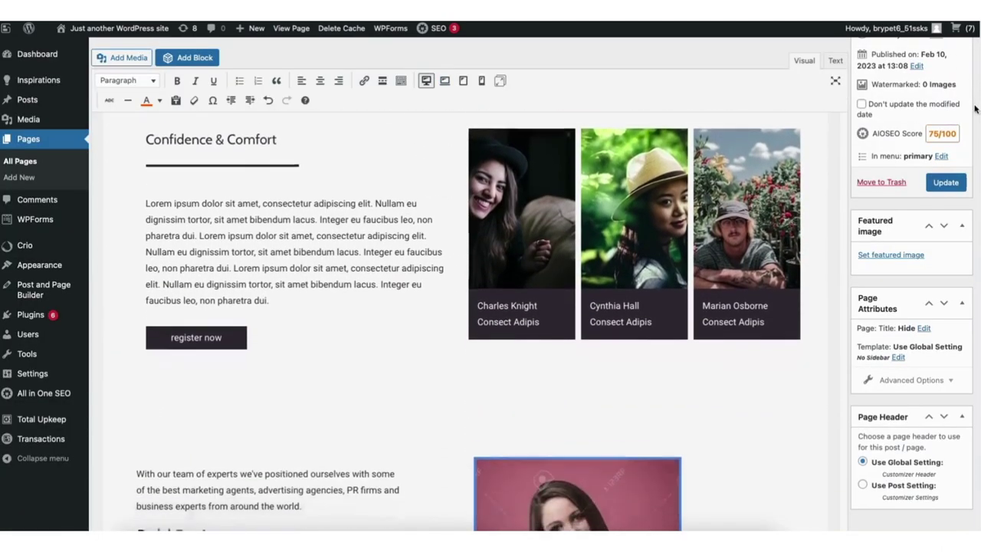
pyautogui.scroll(-2, 975, 110)
pyautogui.scroll(4, 975, 108)
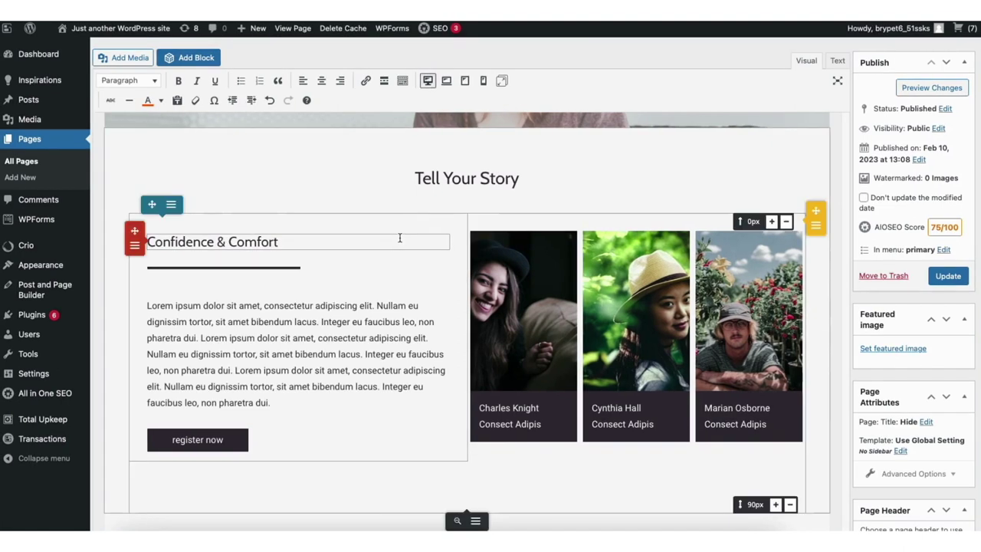
pyautogui.click(266, 198)
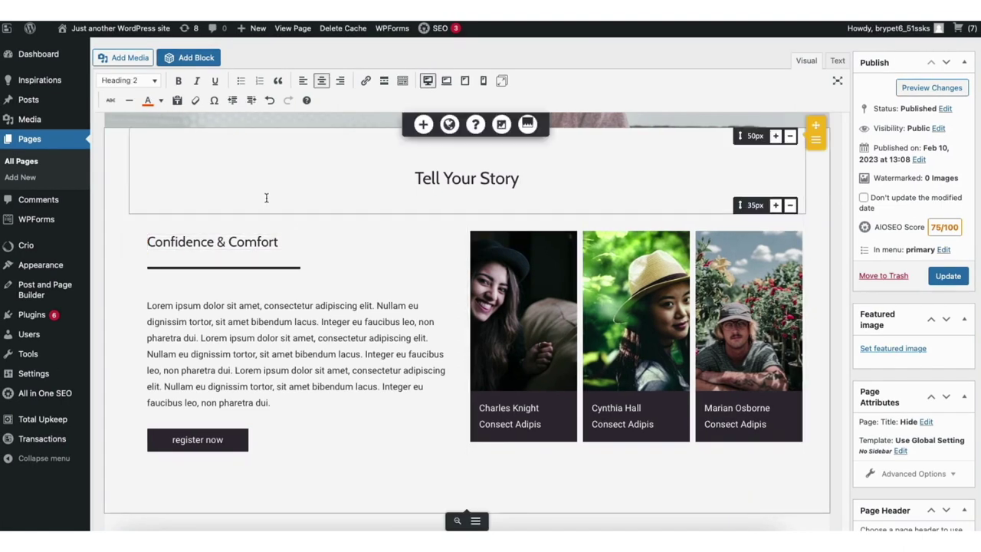
pyautogui.click(423, 125)
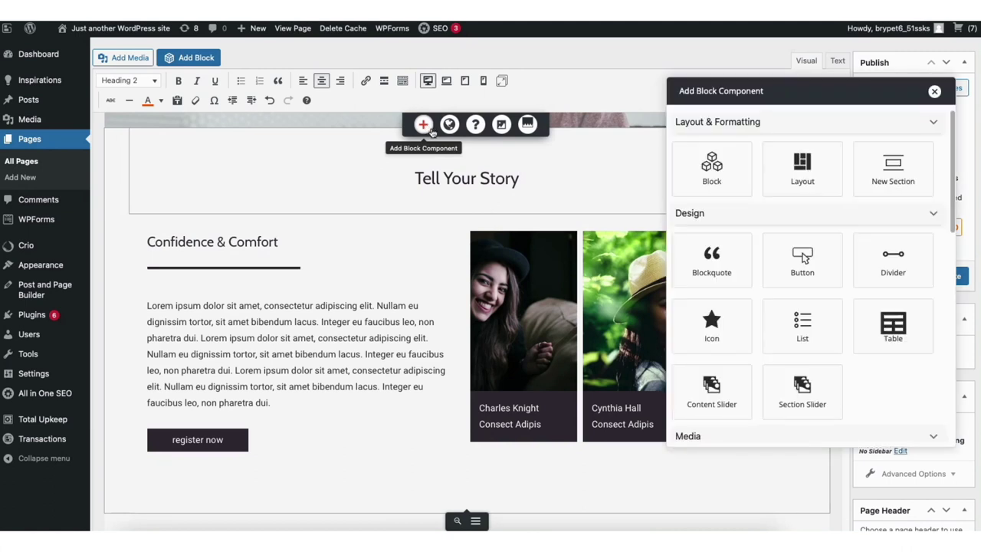
pyautogui.click(802, 170)
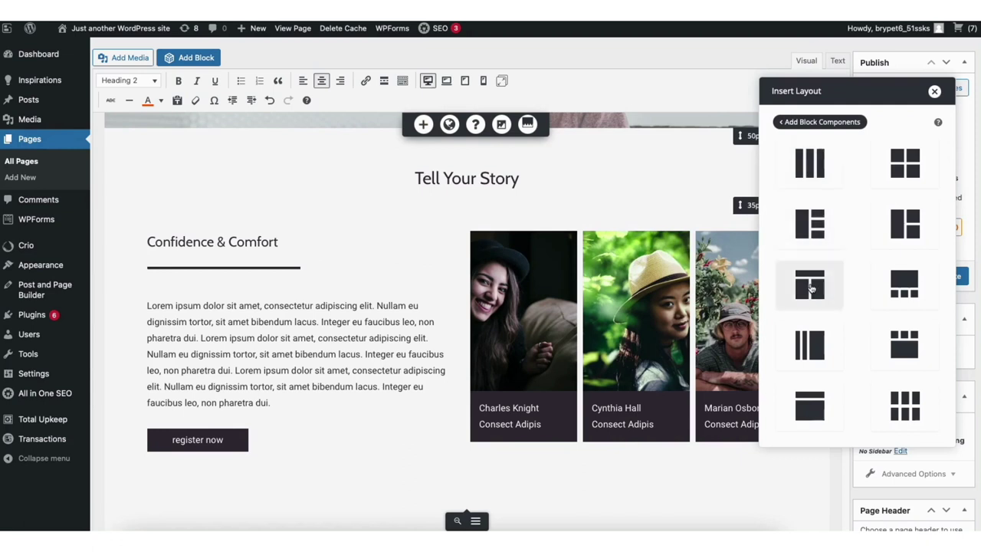
pyautogui.click(904, 227)
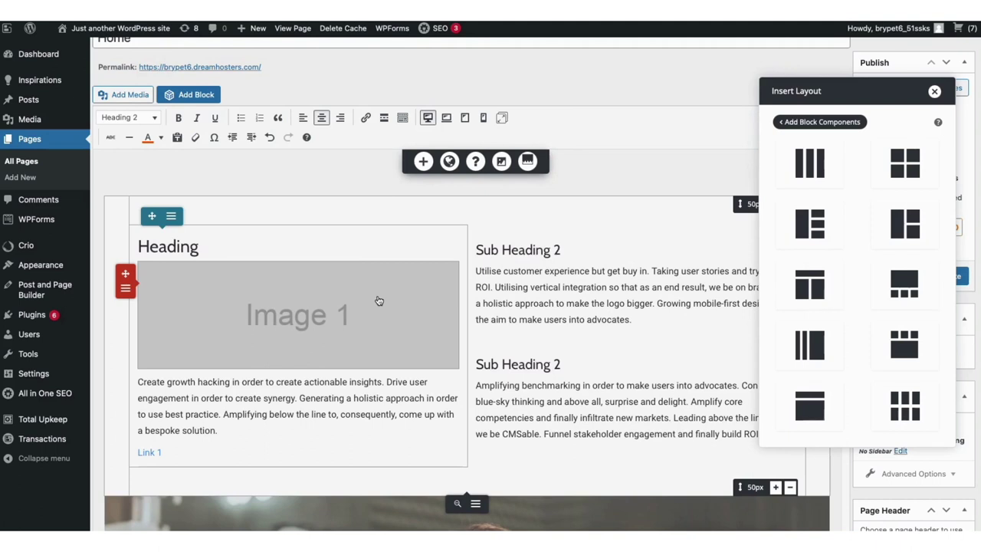
# Add a button component between the two Sub Heading 2 text blocks of the new layout, keeping its default design.
pyautogui.click(506, 286)
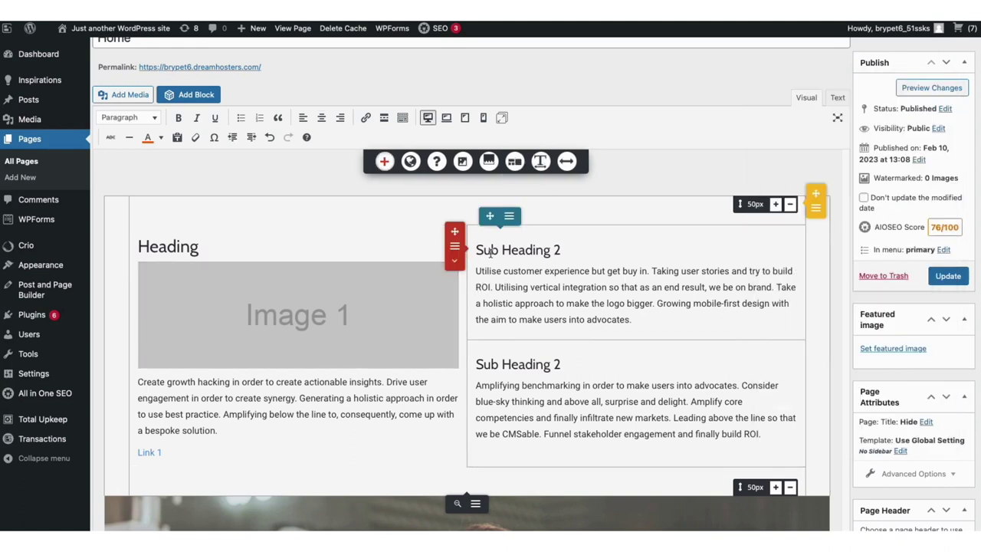
pyautogui.click(385, 162)
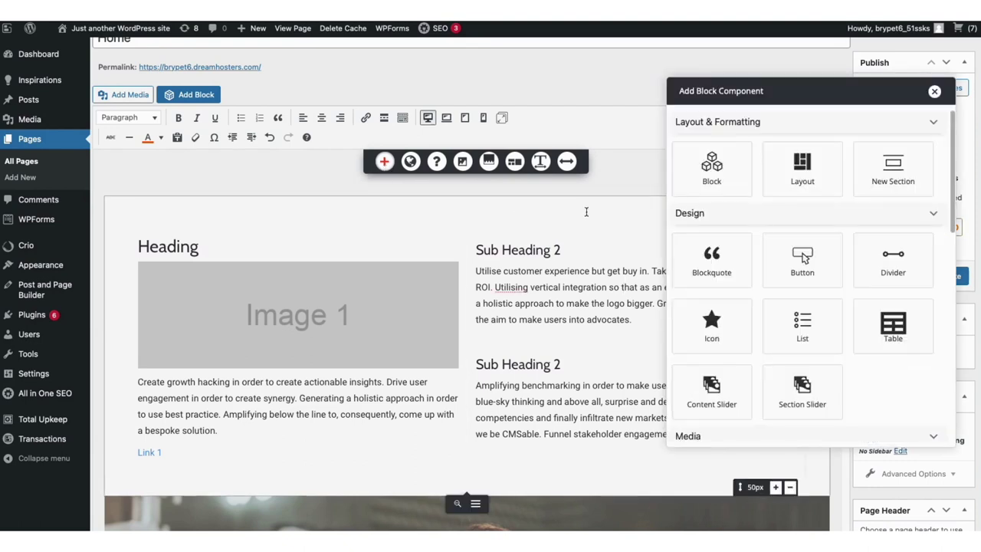
pyautogui.moveTo(954, 156); pyautogui.dragTo(957, 322)
pyautogui.scroll(5, 802, 191)
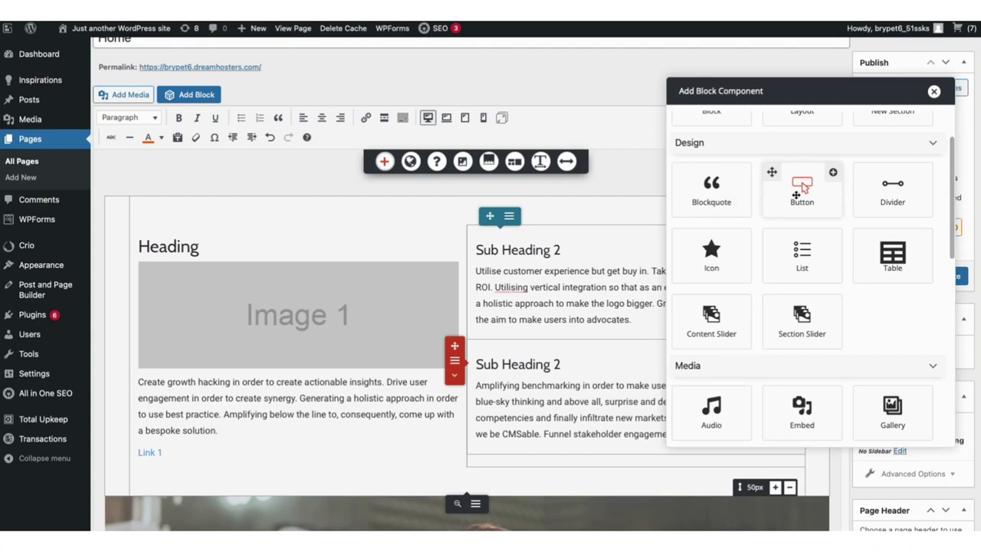
pyautogui.moveTo(802, 187); pyautogui.dragTo(533, 346)
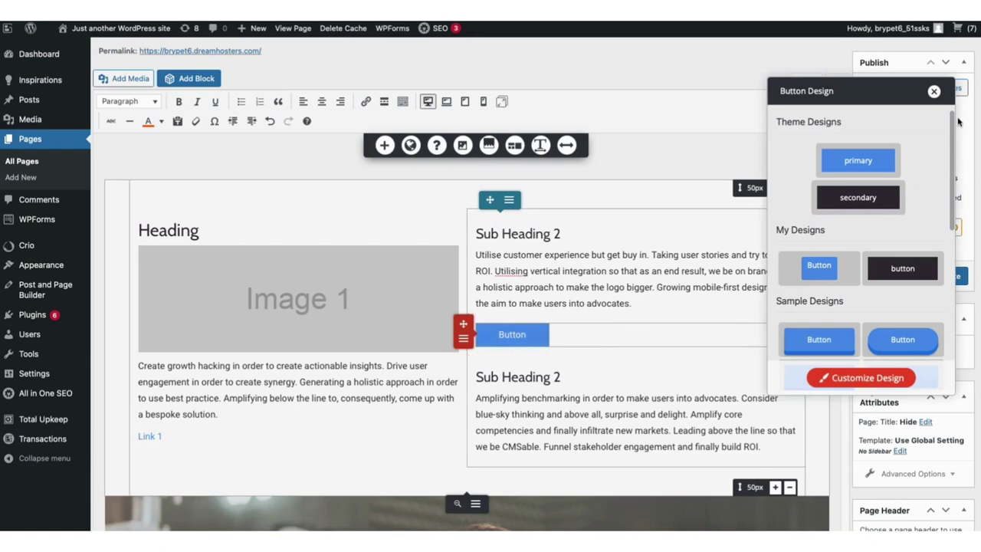
pyautogui.click(933, 91)
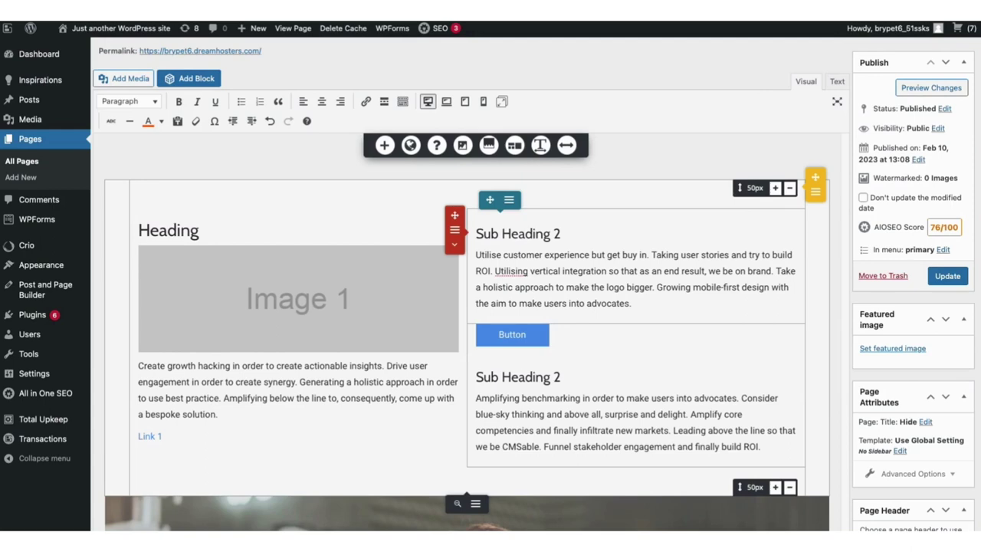
# Open the Google map at the end of the page for editing and set a custom size of 1300 x 400.
pyautogui.scroll(-20, 971, 345)
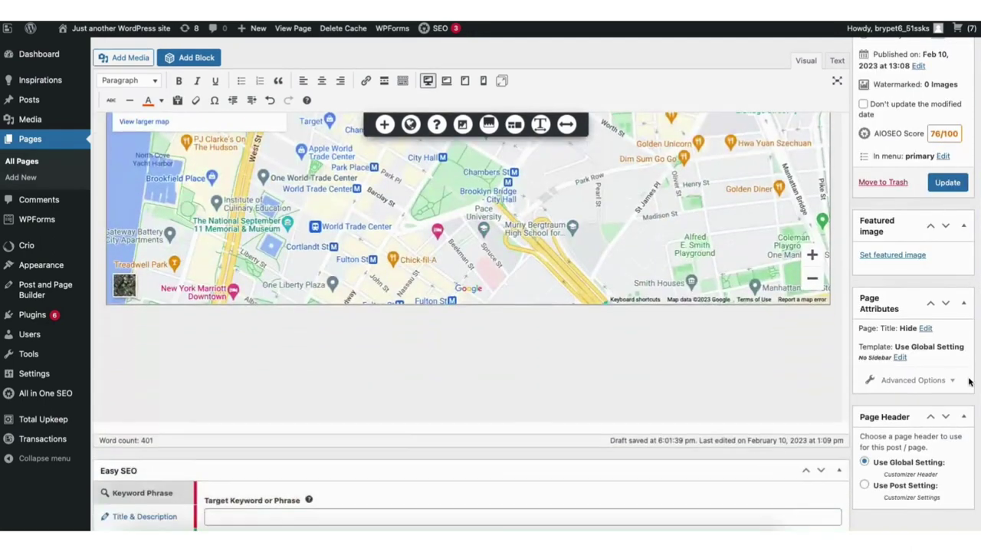
pyautogui.scroll(3, 970, 376)
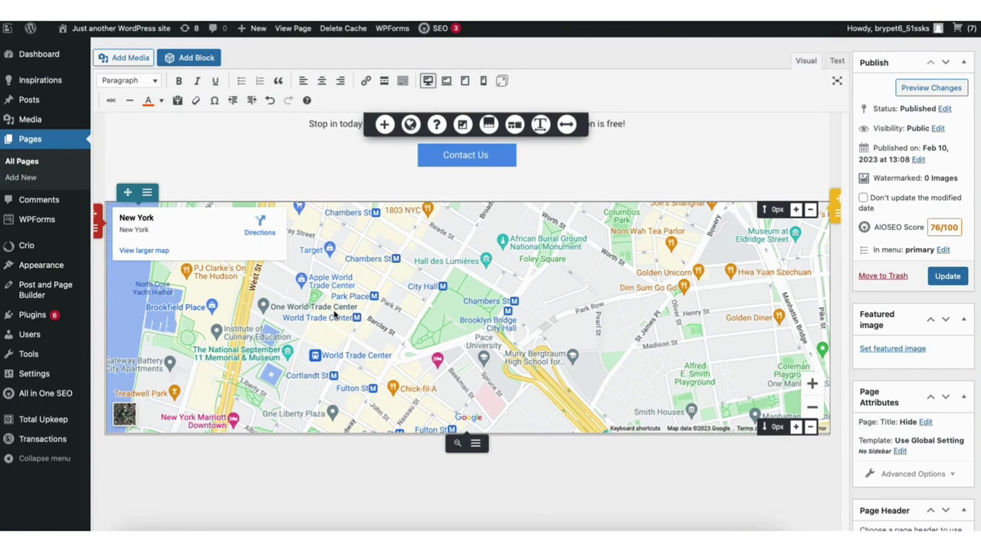
pyautogui.doubleClick(410, 318)
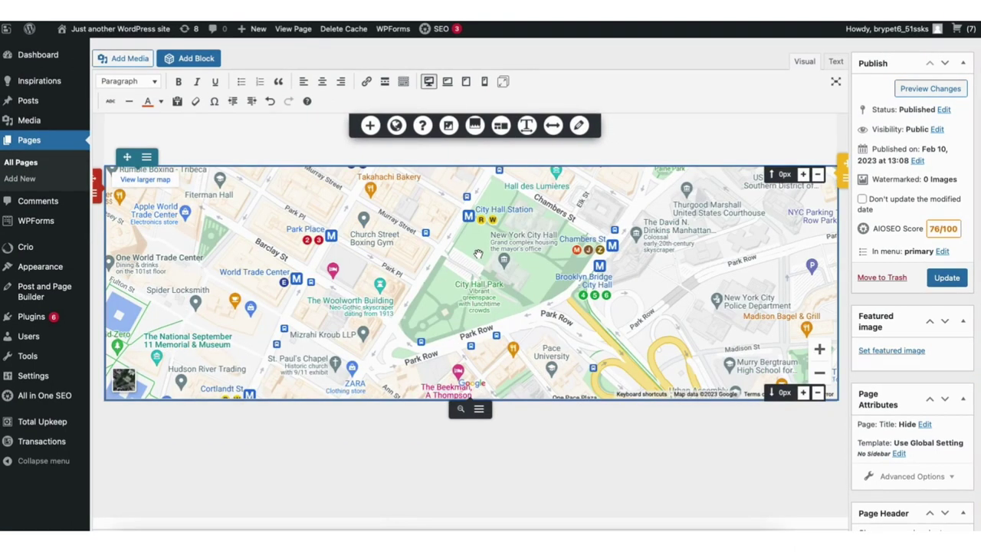
pyautogui.click(581, 127)
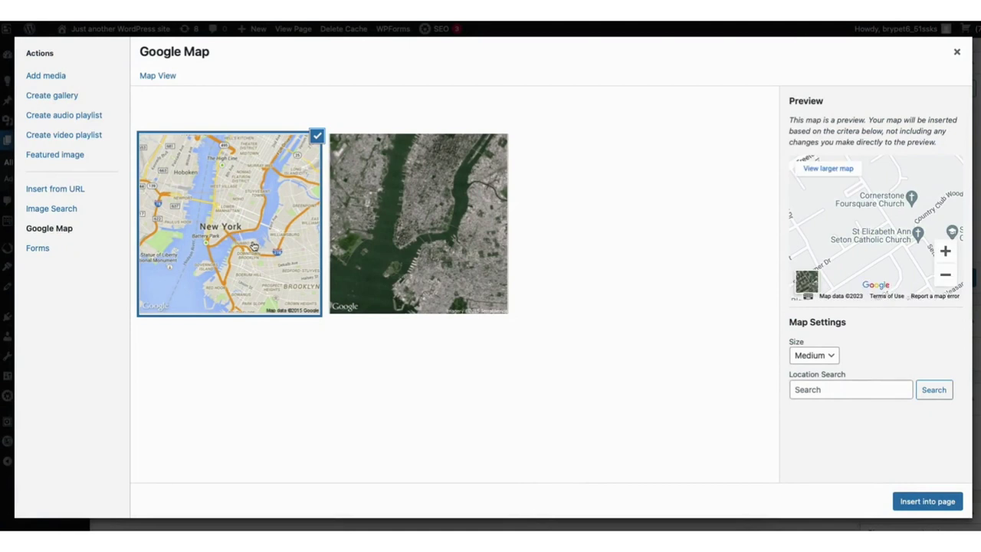
pyautogui.click(833, 356)
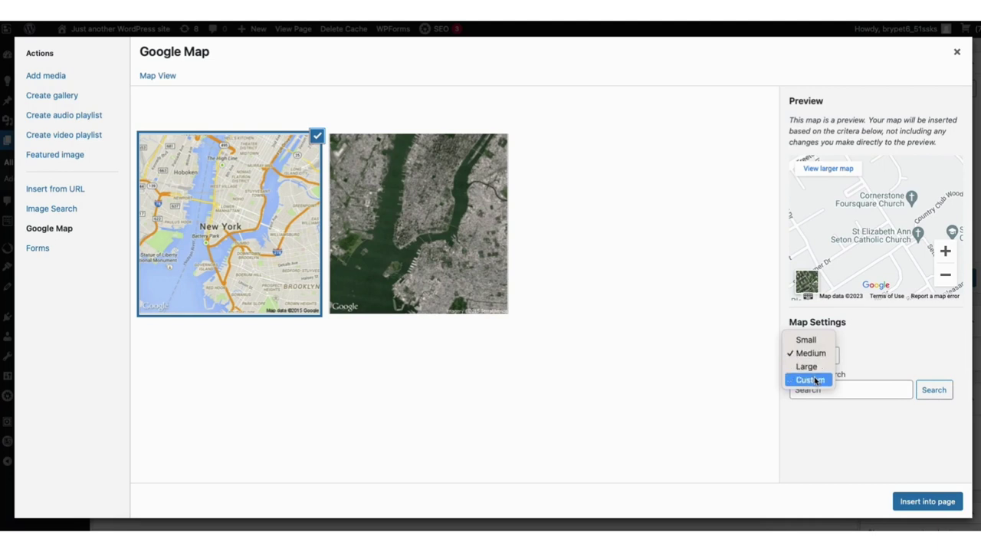
pyautogui.click(814, 379)
pyautogui.doubleClick(856, 356)
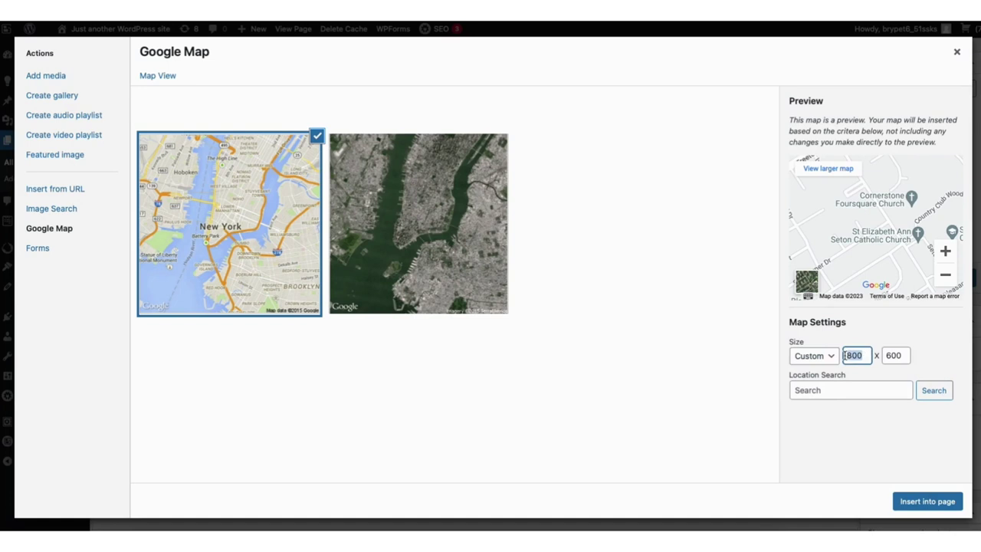
pyautogui.write('1300')
pyautogui.press('Tab')
pyautogui.write('400')
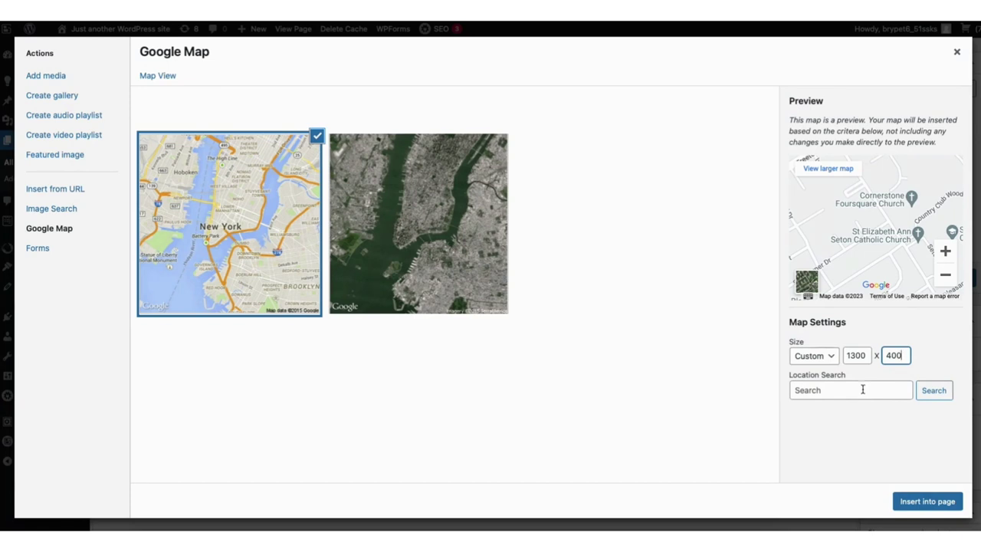
# Set the map location to New York and insert the map into the page.
pyautogui.click(862, 390)
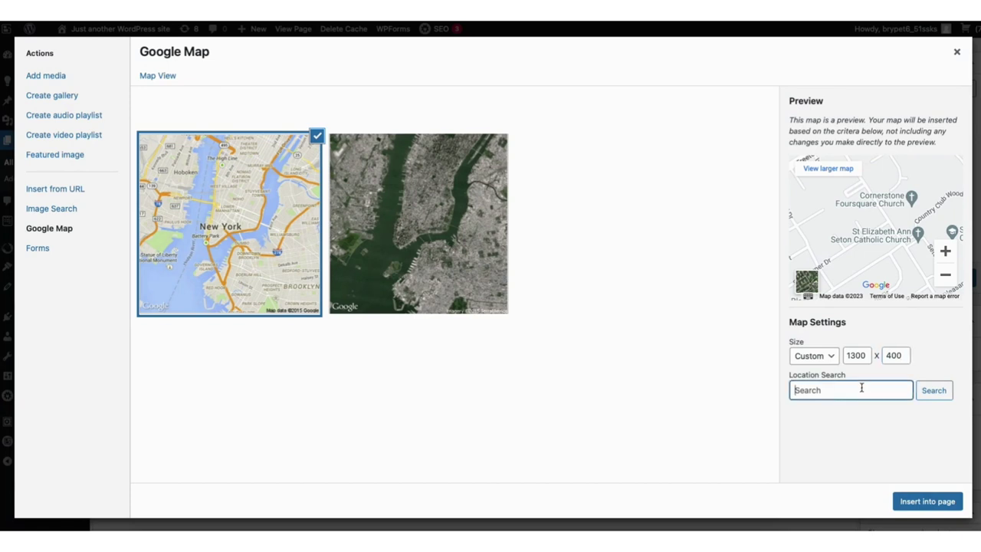
pyautogui.write('New York')
pyautogui.click(931, 388)
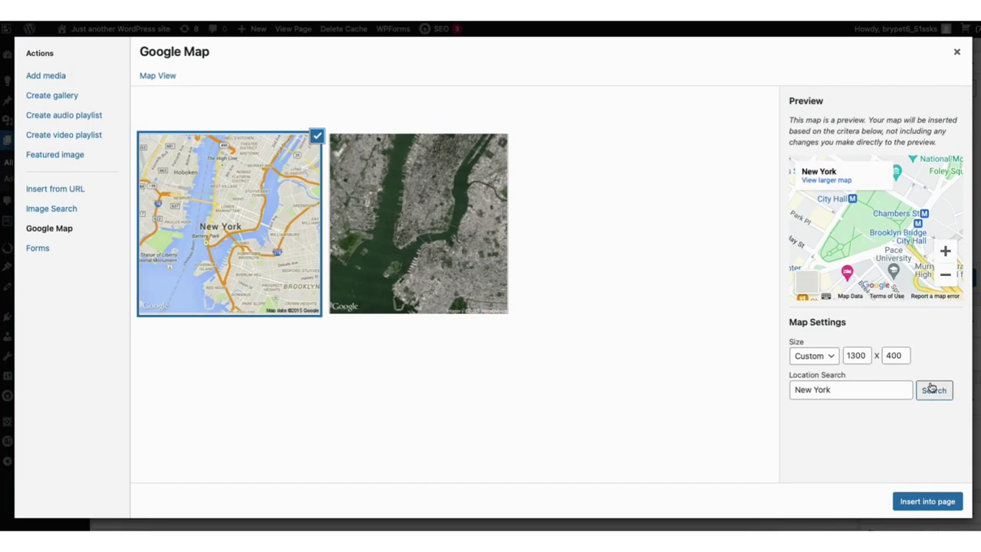
pyautogui.click(912, 500)
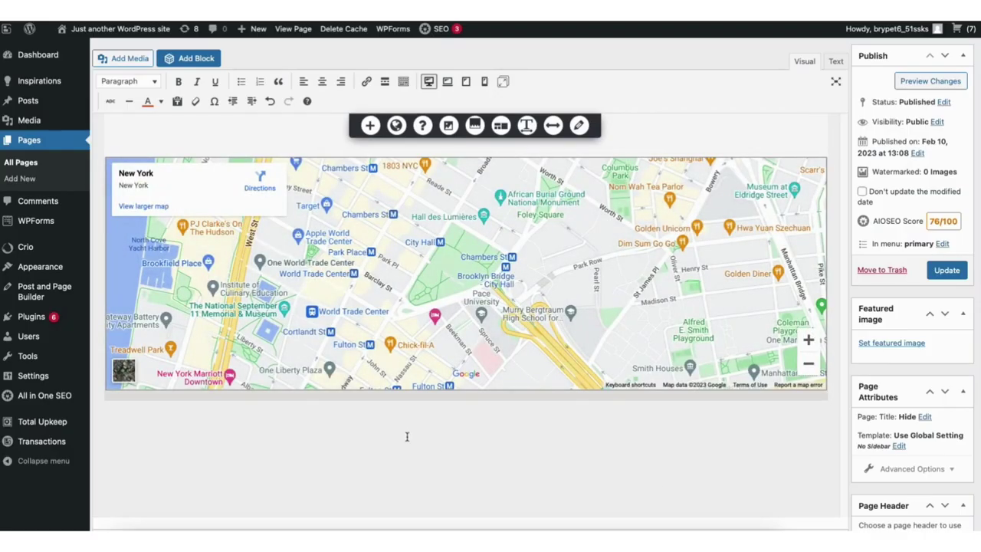
# Start a new form in WPForms and name it Contact Form.
pyautogui.moveTo(455, 263)
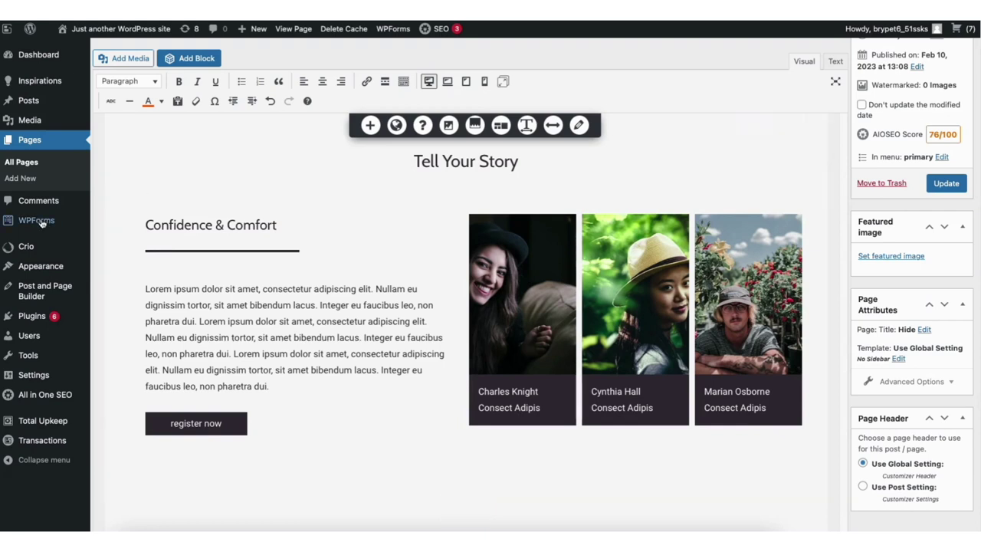
pyautogui.moveTo(34, 223)
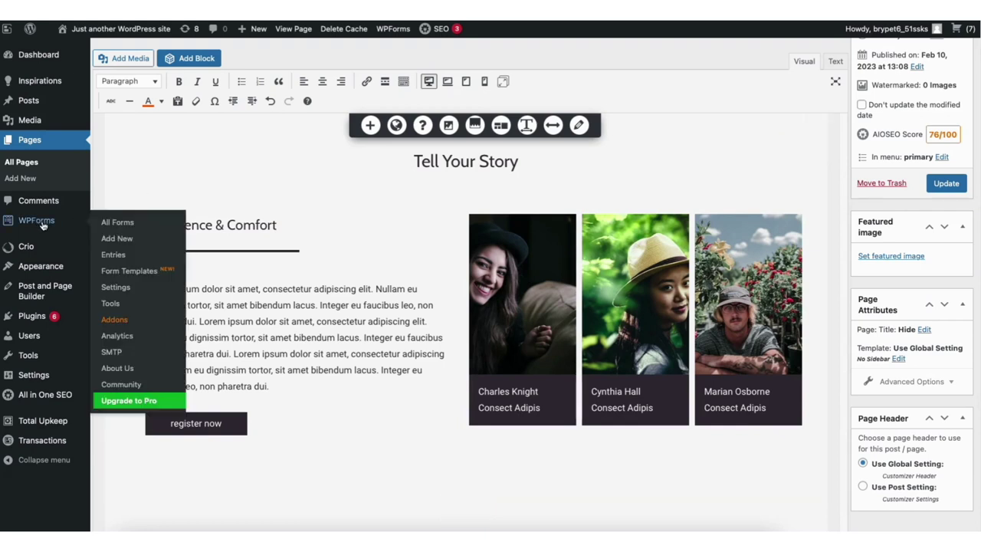
pyautogui.click(117, 239)
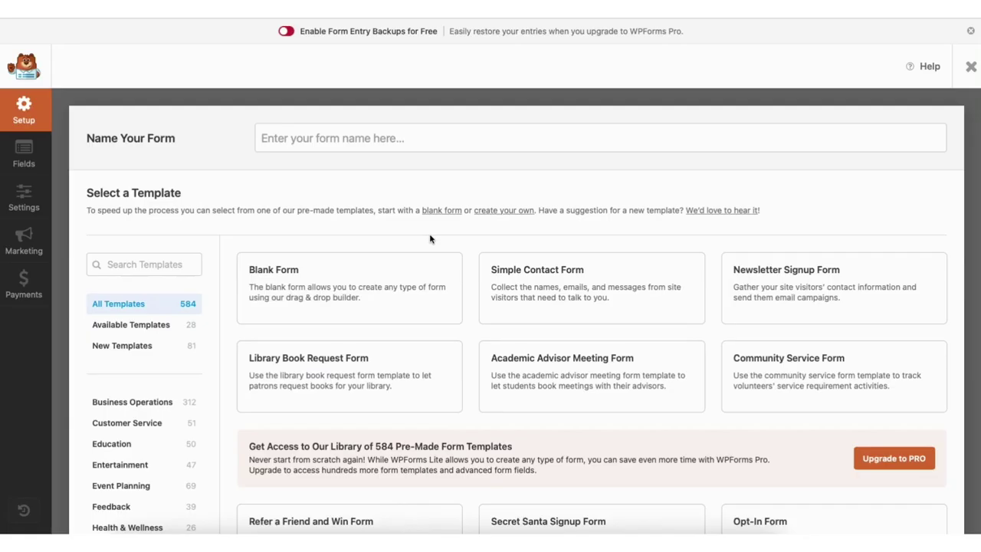
pyautogui.click(317, 138)
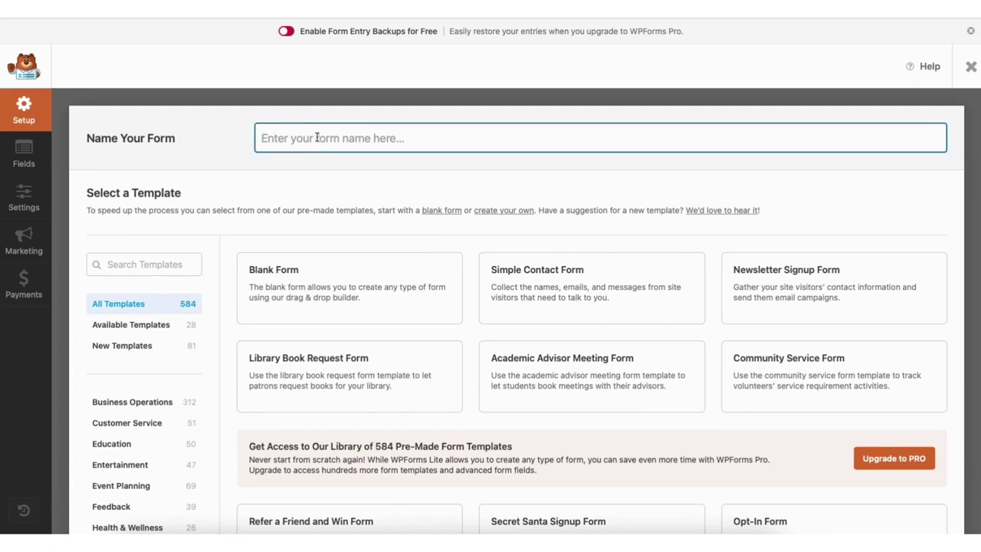
pyautogui.write('Contac')
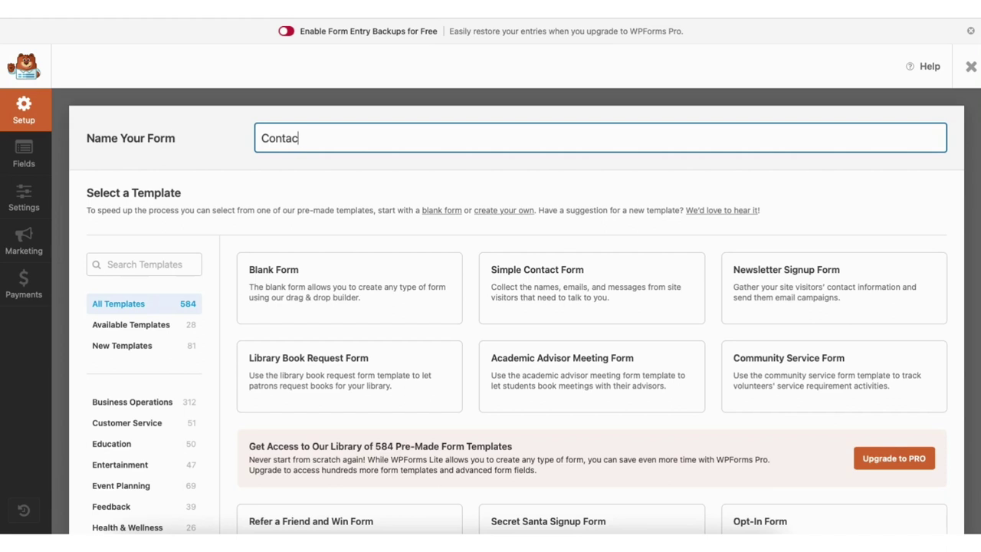
pyautogui.write('t Form')
pyautogui.press('Tab')
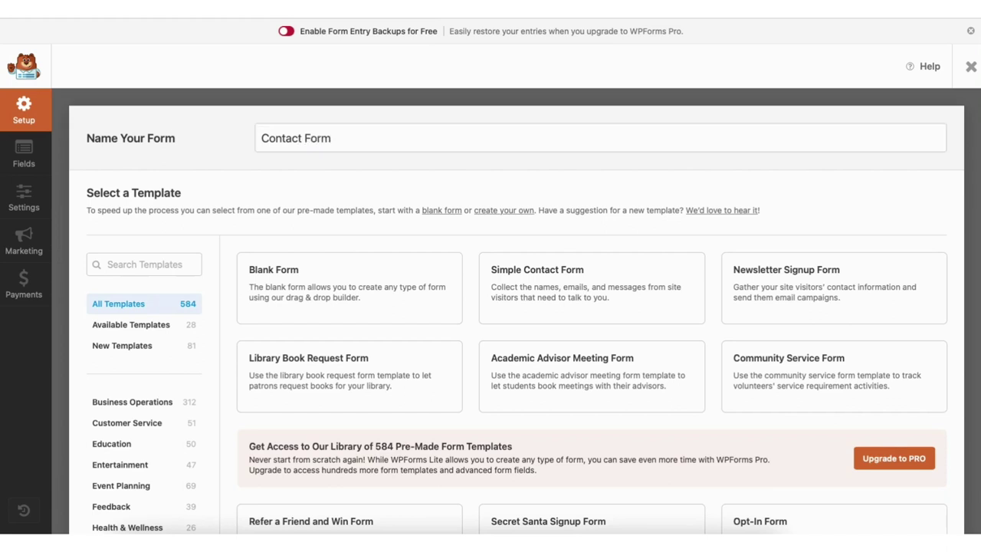
# Browse the form templates and create the form from the Simple Contact Form template.
pyautogui.scroll(-9, 591, 311)
pyautogui.scroll(-5, 592, 312)
pyautogui.scroll(-4, 652, 198)
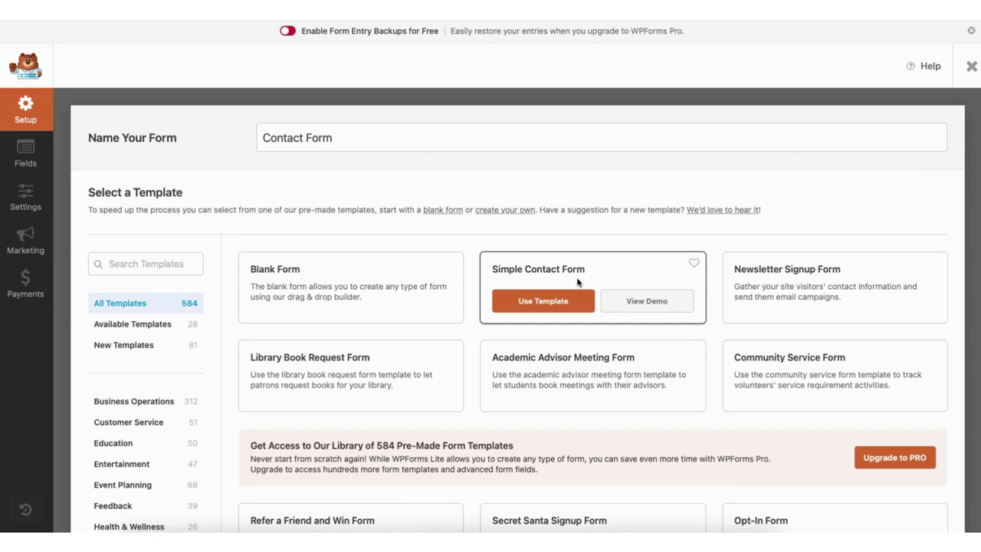
pyautogui.click(635, 304)
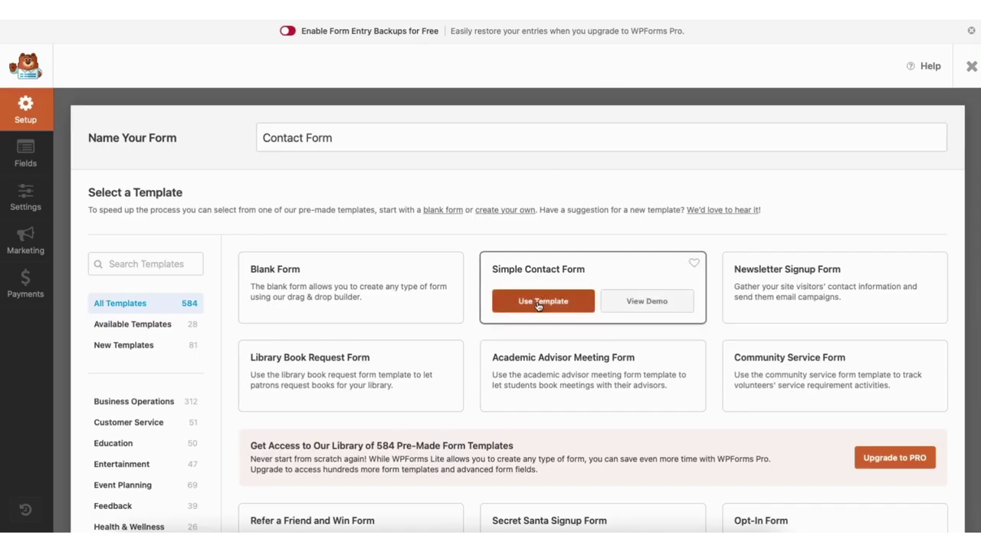
pyautogui.scroll(-3, 160, 167)
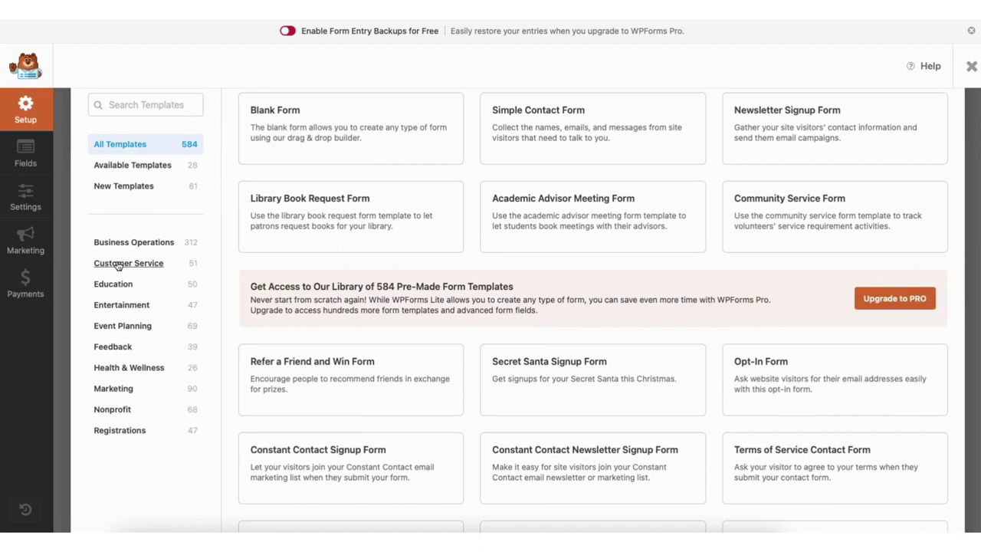
pyautogui.moveTo(559, 136)
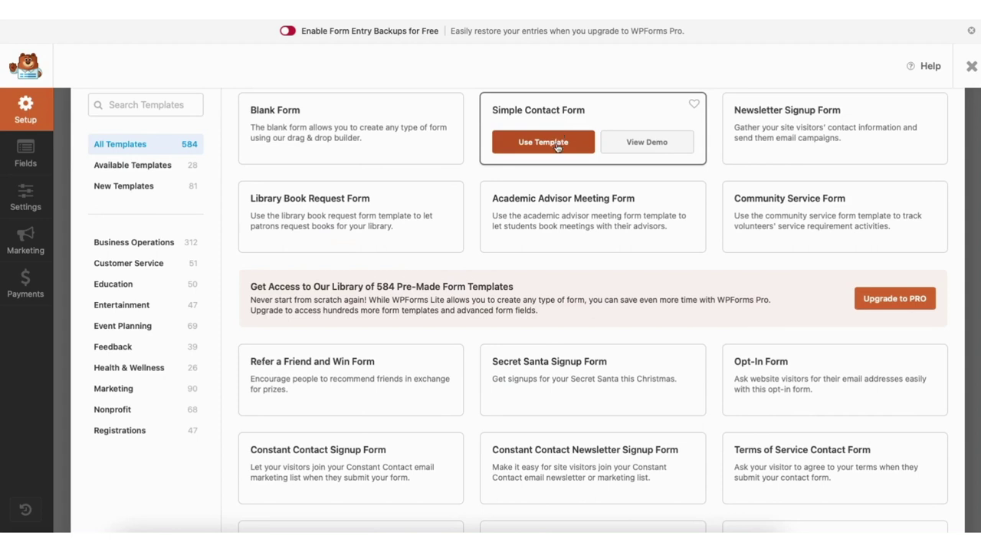
pyautogui.click(558, 145)
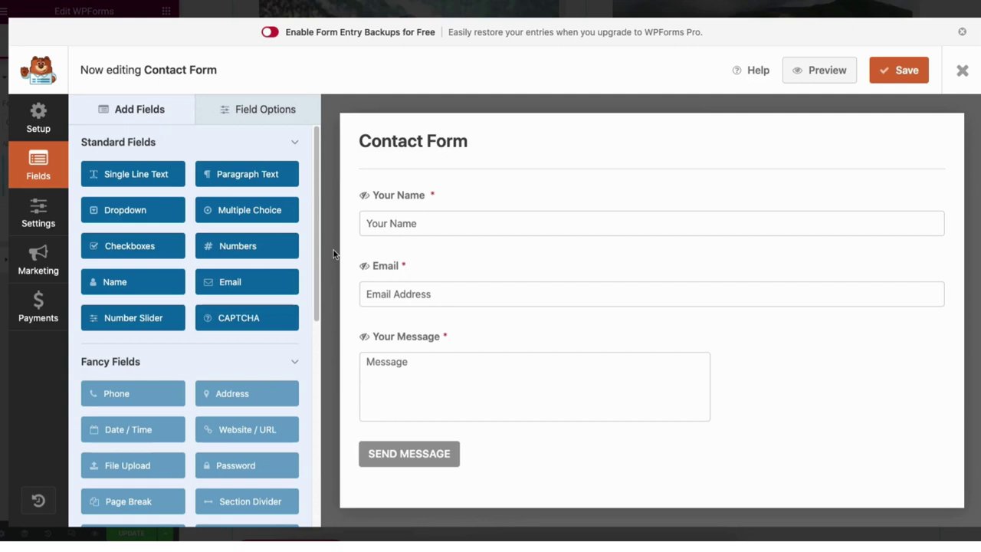
# Add an Email field to the contact form between the Your Name and existing Email fields.
pyautogui.moveTo(480, 221)
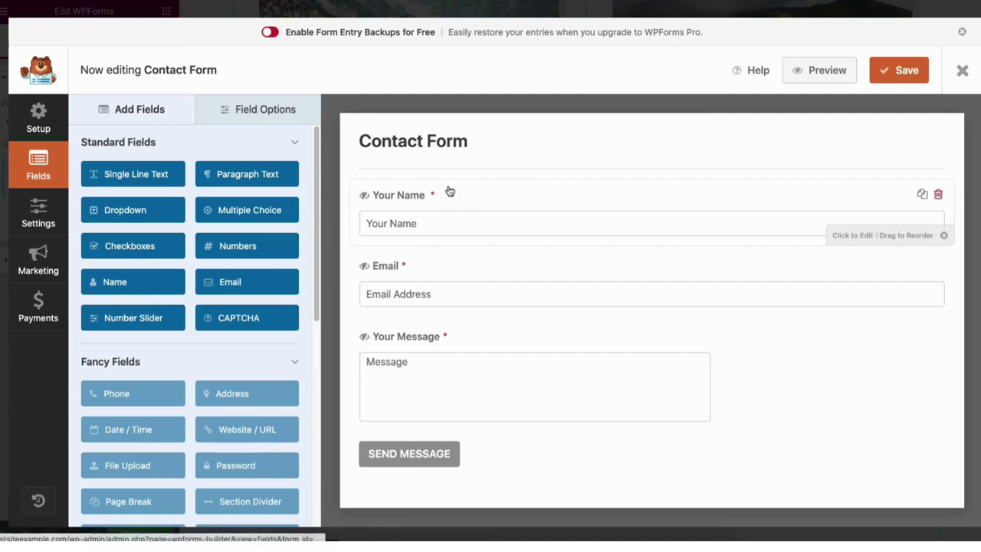
pyautogui.moveTo(450, 242); pyautogui.dragTo(437, 190)
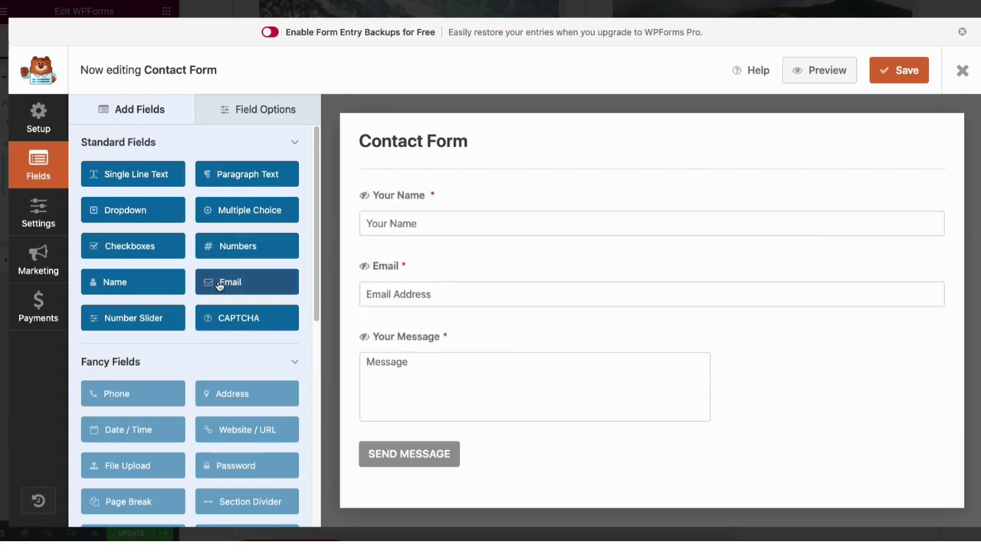
pyautogui.moveTo(220, 284); pyautogui.dragTo(391, 269)
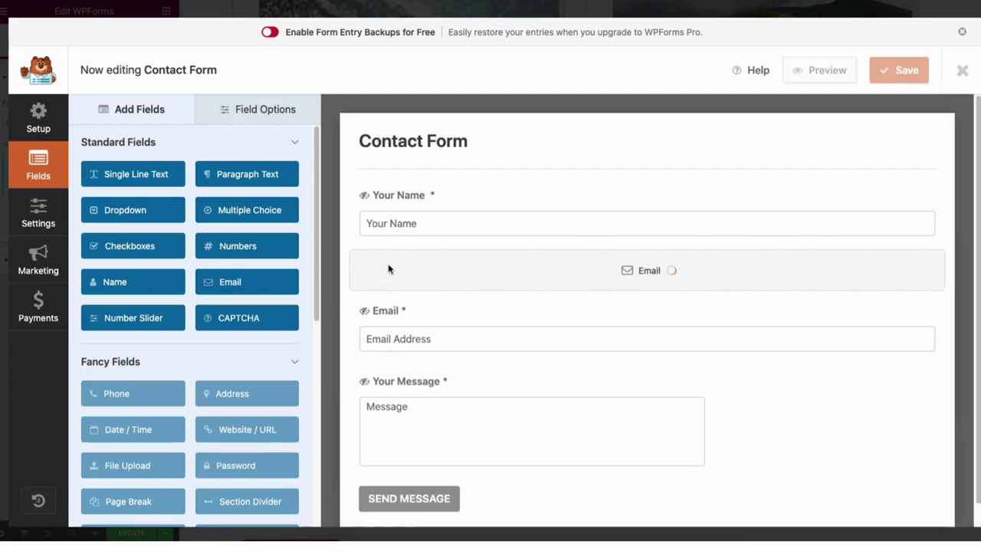
# Change the label of the contact form's Your Name field to Name.
pyautogui.click(258, 111)
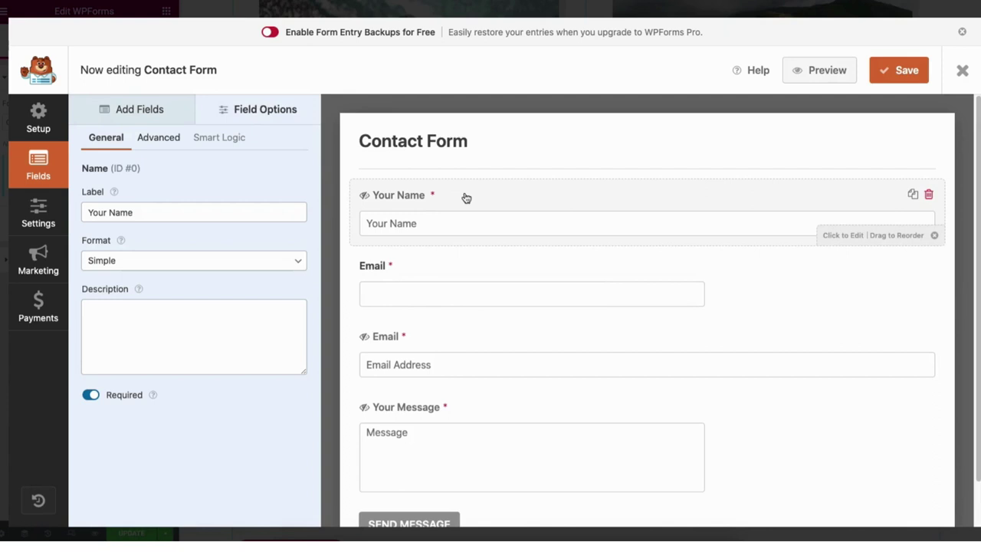
pyautogui.click(110, 213)
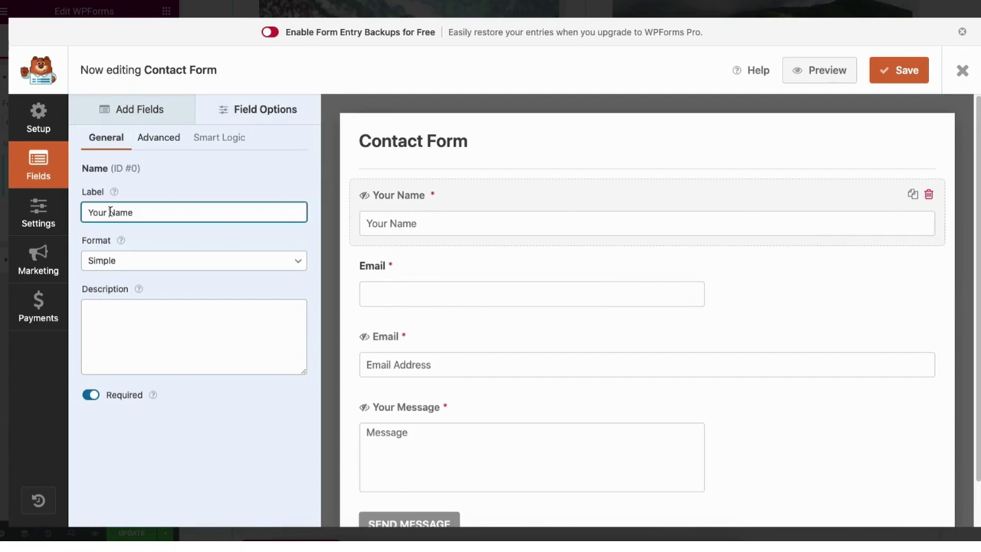
pyautogui.press('BackSpace')
pyautogui.press('BackSpace')
pyautogui.press('BackSpace')
pyautogui.press('BackSpace')
pyautogui.press('BackSpace')
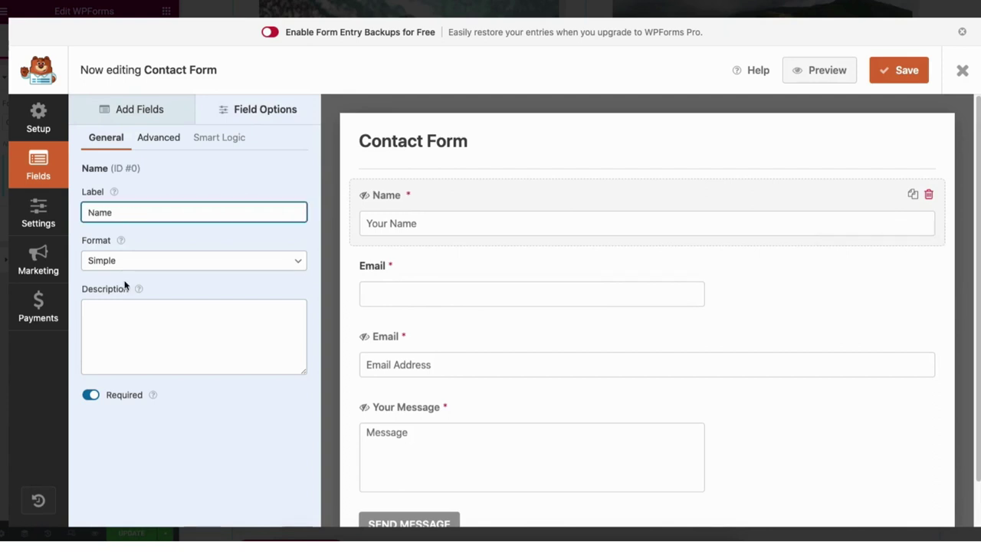
# Try the Required setting off and on for the Name field and test other field sizes before choosing Large again.
pyautogui.click(91, 397)
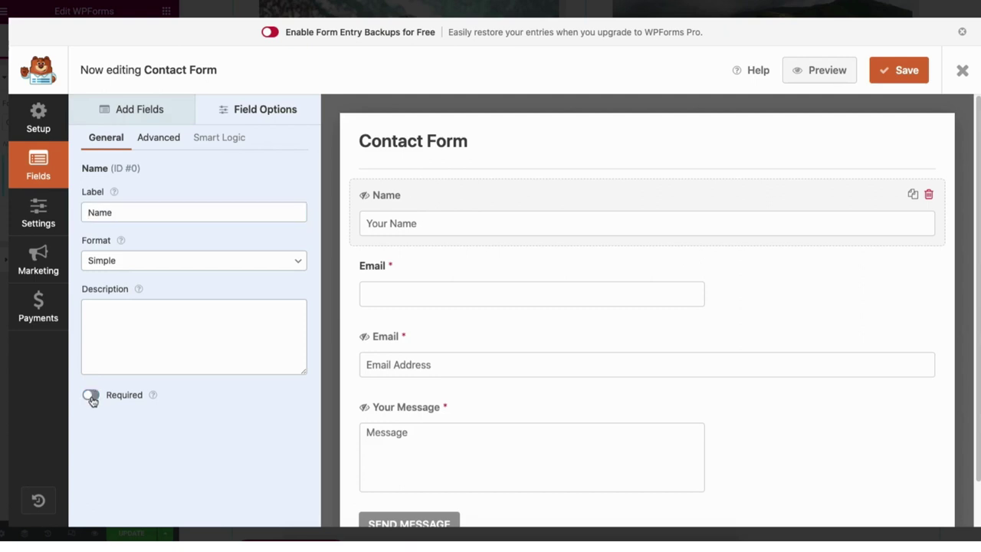
pyautogui.click(91, 399)
pyautogui.click(157, 138)
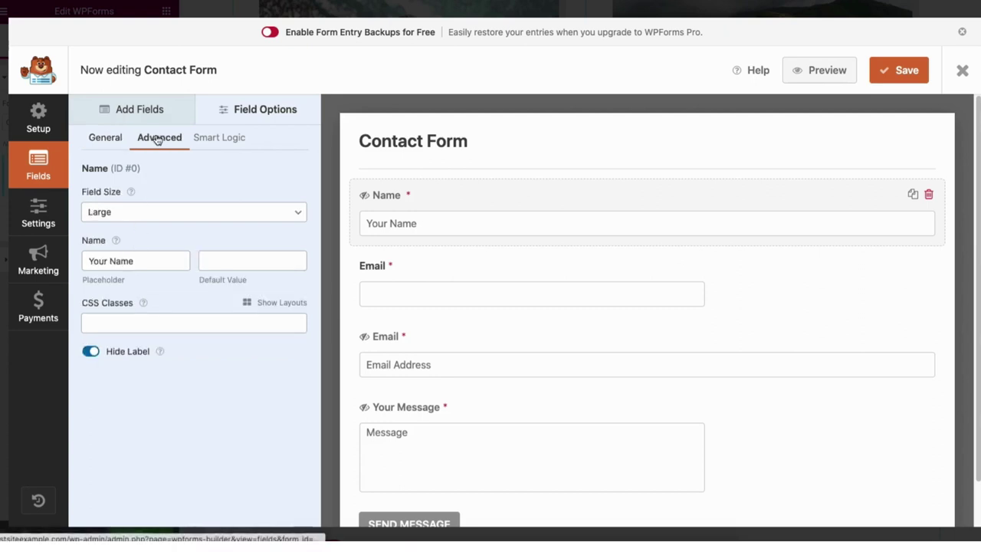
pyautogui.click(120, 213)
pyautogui.click(120, 201)
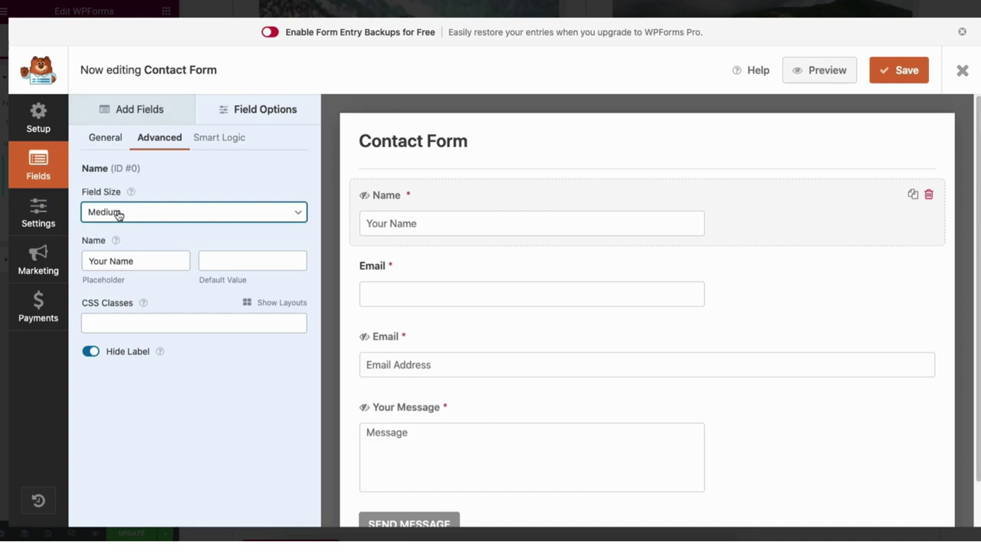
pyautogui.click(119, 216)
pyautogui.click(116, 201)
pyautogui.click(116, 217)
pyautogui.click(118, 237)
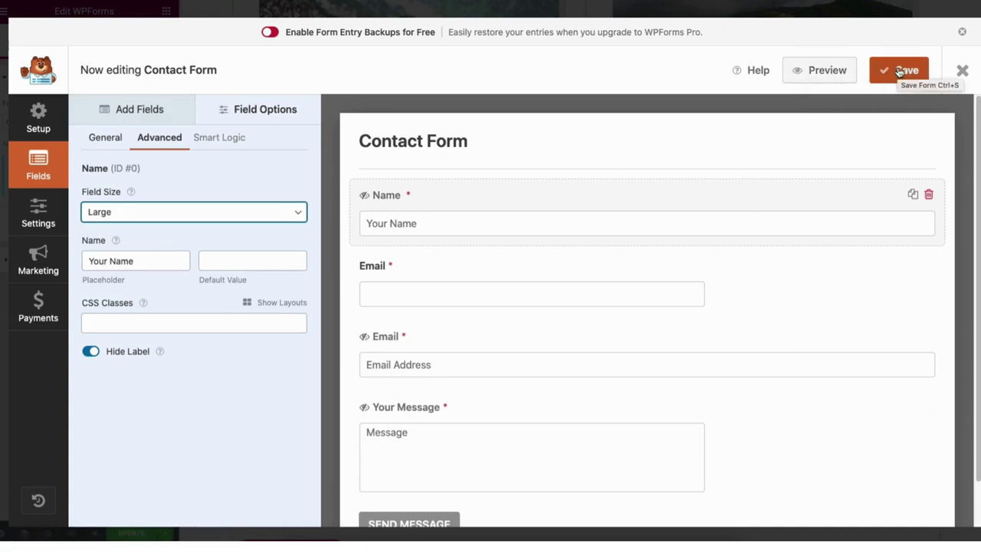
# Close the form builder and add a WPForms component between the consultation text and the Contact Us button, showing Contact Form.
pyautogui.click(971, 77)
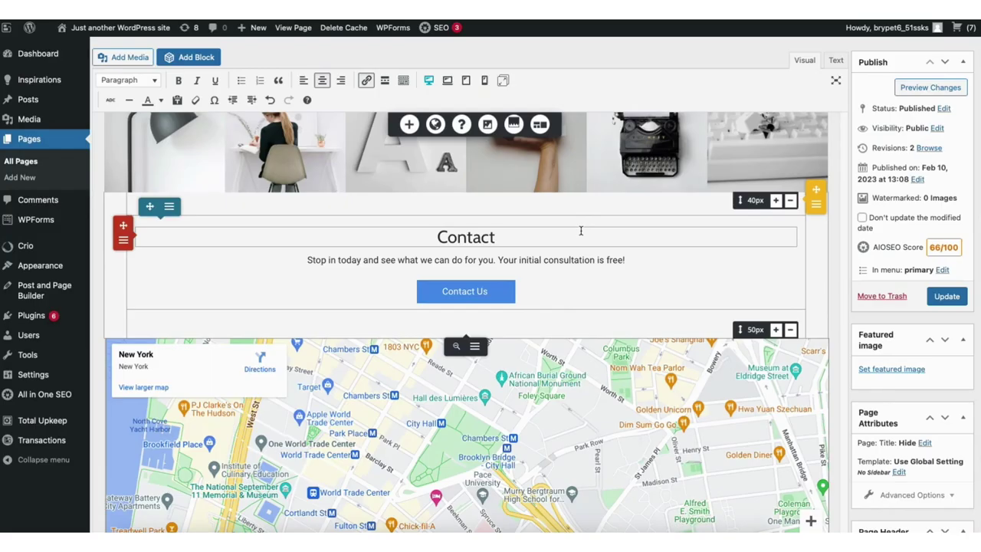
pyautogui.click(241, 261)
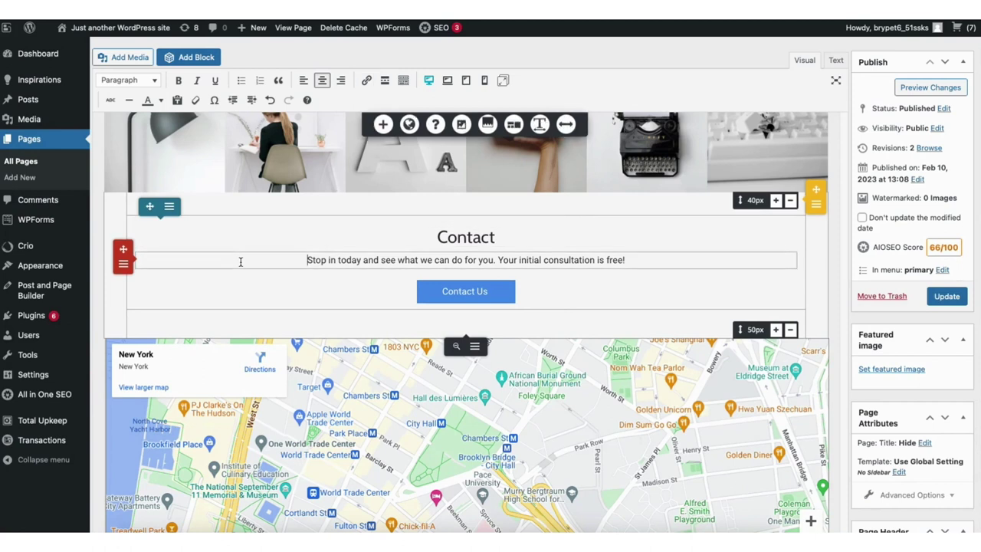
pyautogui.click(383, 127)
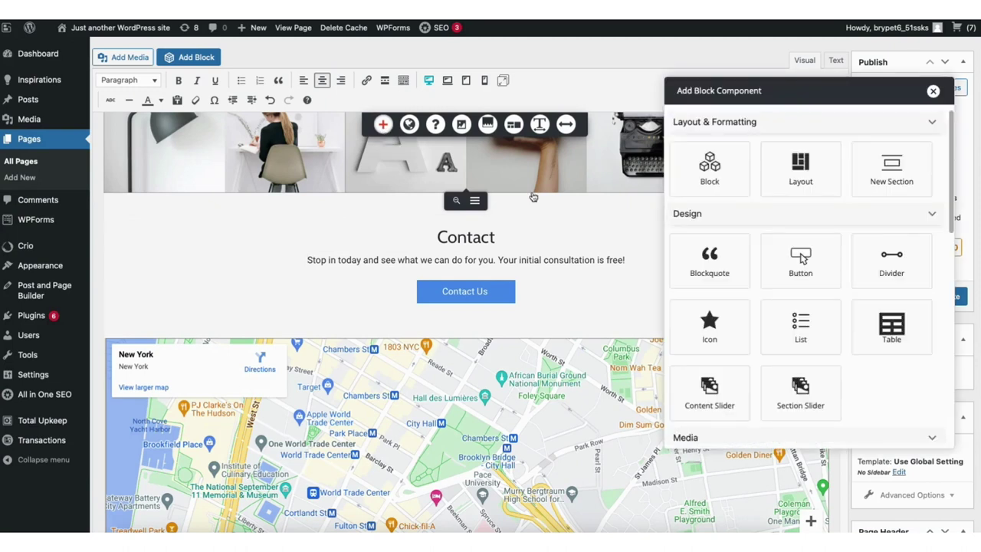
pyautogui.moveTo(952, 173); pyautogui.dragTo(949, 395)
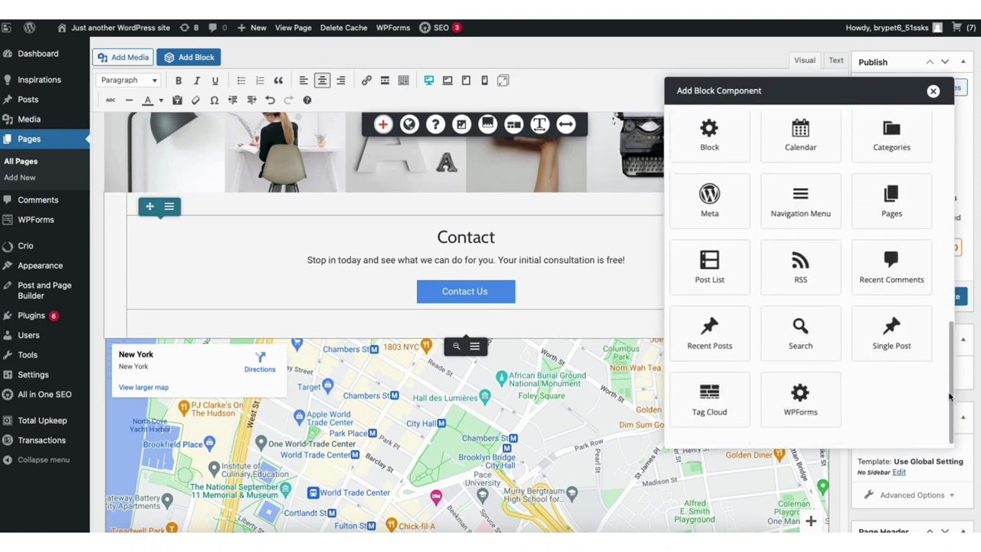
pyautogui.moveTo(800, 394); pyautogui.dragTo(429, 306)
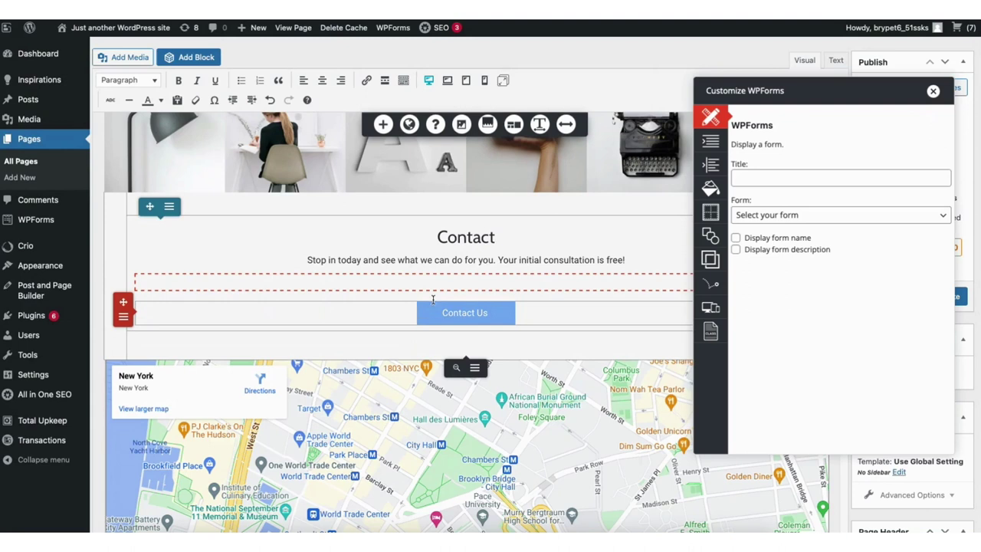
pyautogui.click(771, 216)
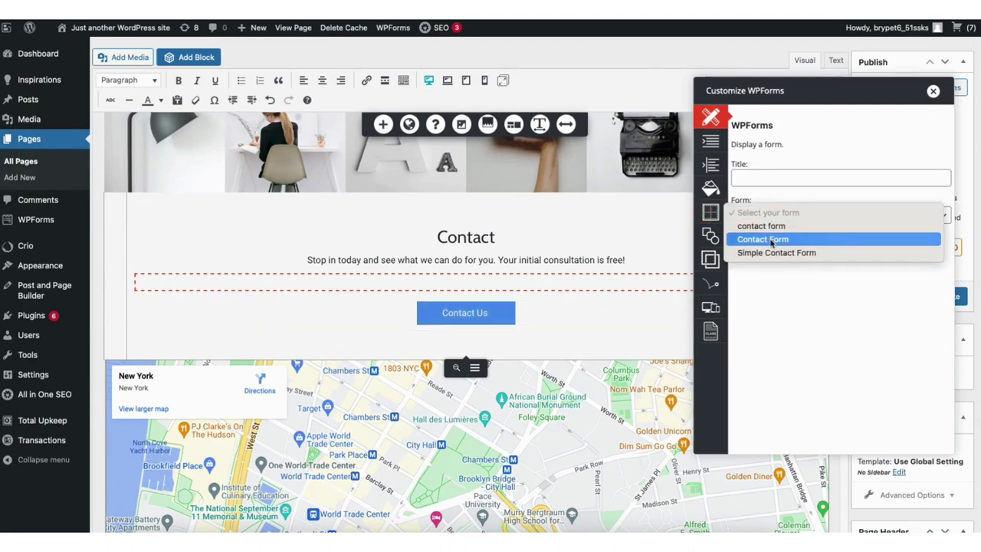
pyautogui.click(771, 240)
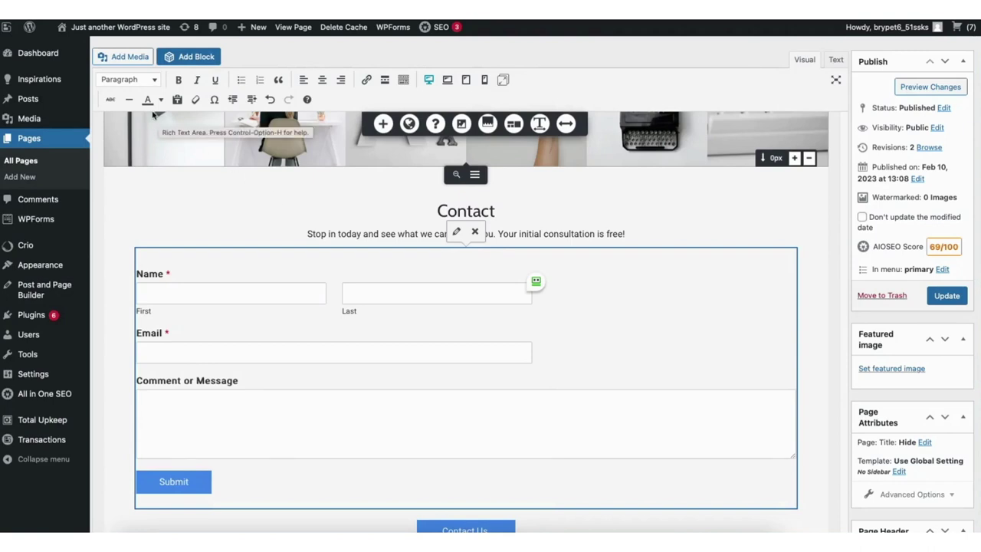
# Go from the live site to the WordPress dashboard and view the list of all pages.
pyautogui.moveTo(40, 54)
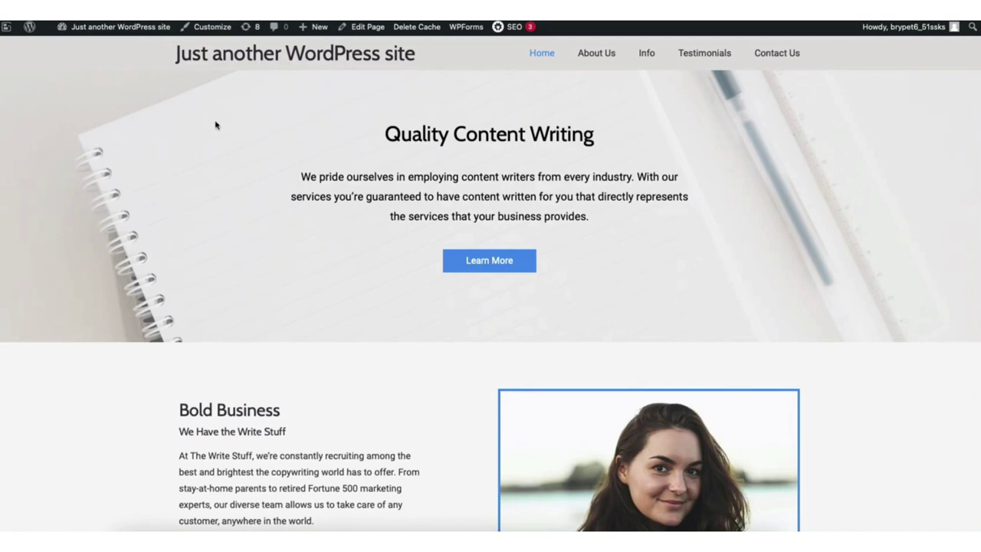
pyautogui.moveTo(103, 34)
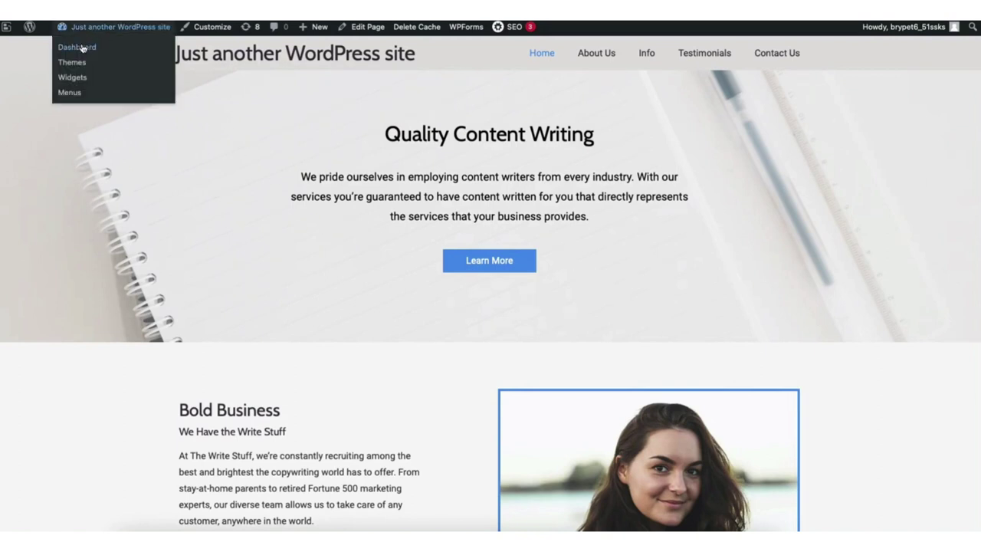
pyautogui.click(77, 49)
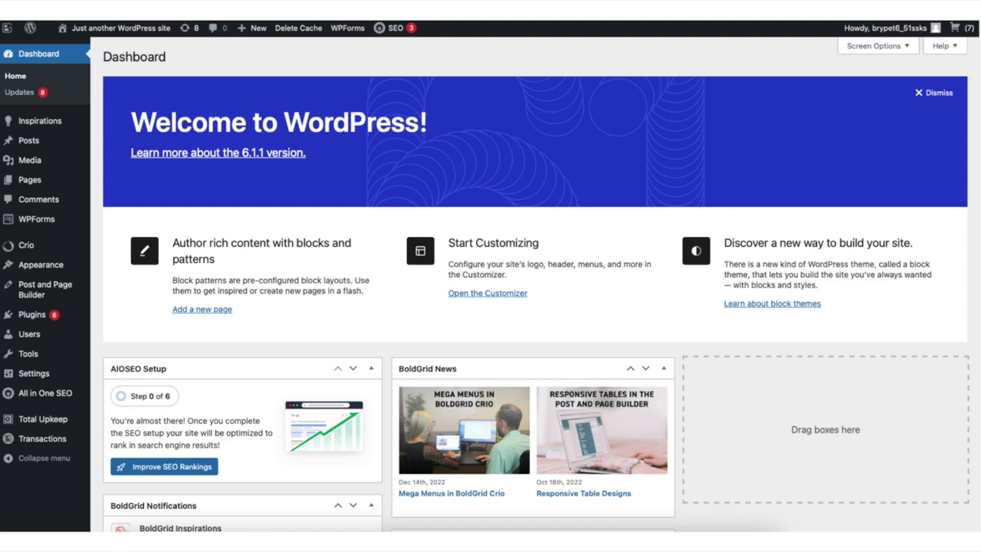
pyautogui.moveTo(35, 184)
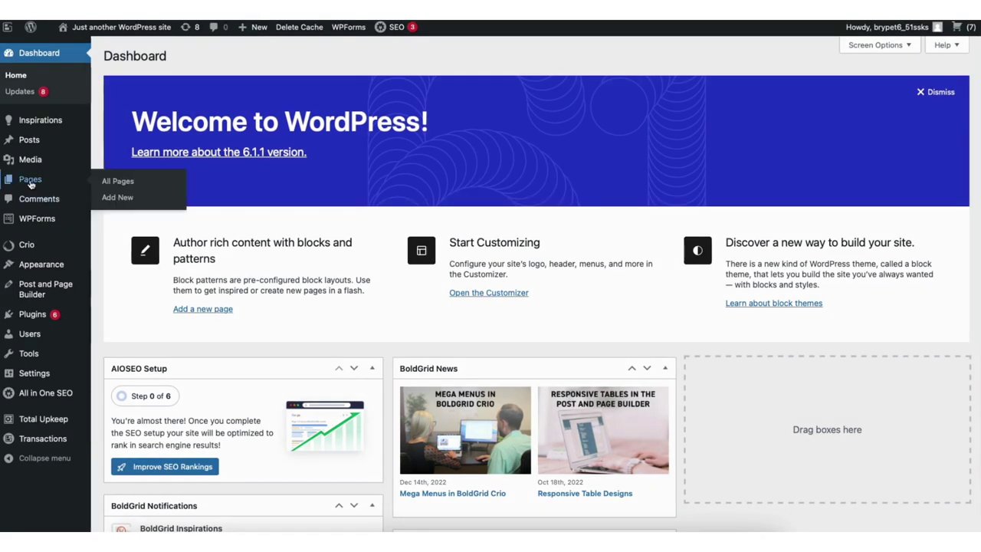
pyautogui.click(120, 183)
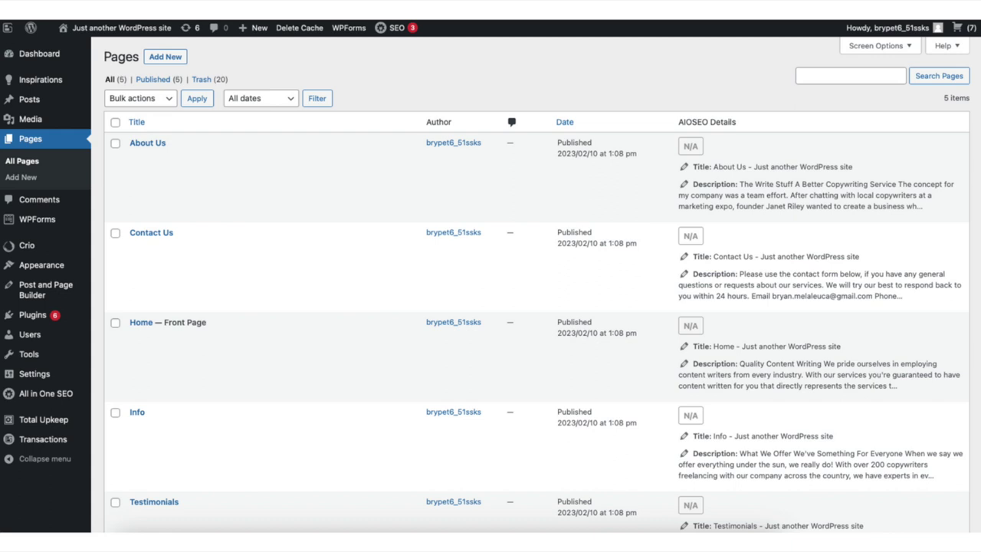
# View the Media Library and show its area for uploading new files.
pyautogui.moveTo(29, 120)
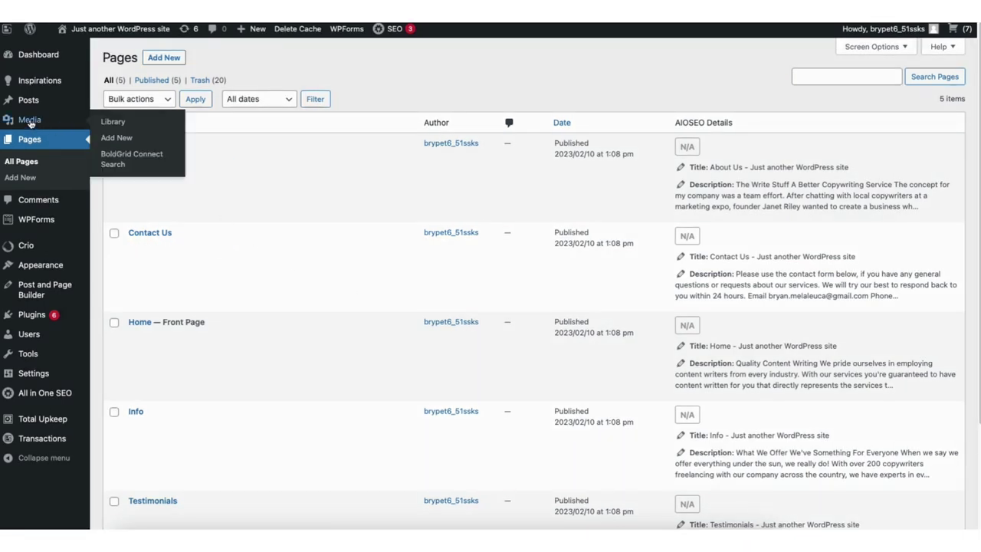
pyautogui.click(115, 123)
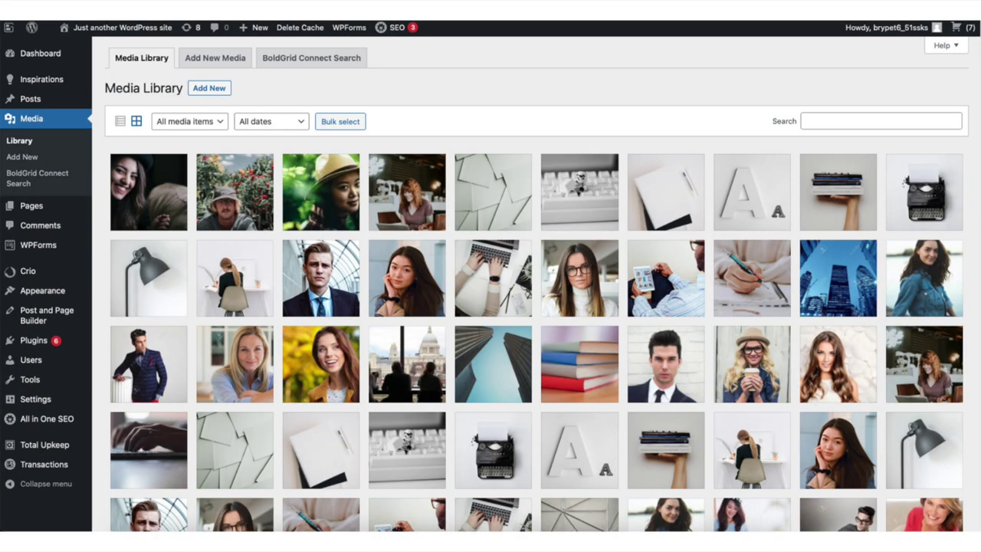
pyautogui.click(205, 90)
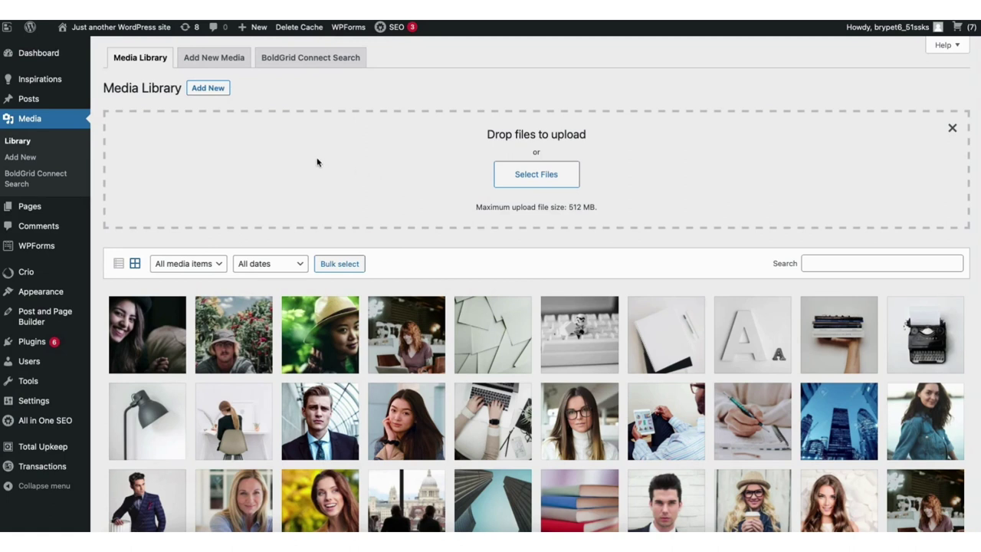
# View the list of all posts and the page for adding new plugins.
pyautogui.moveTo(31, 105)
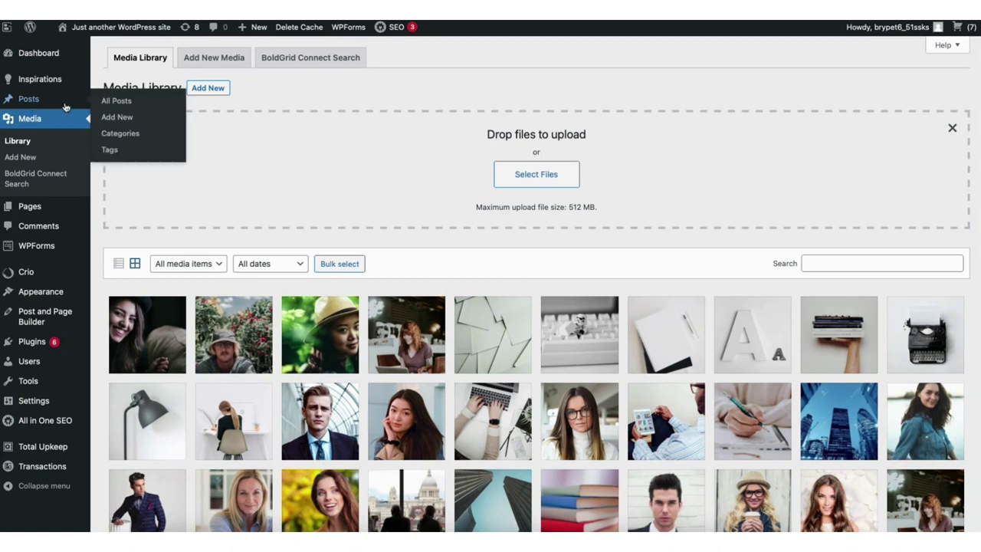
pyautogui.click(117, 101)
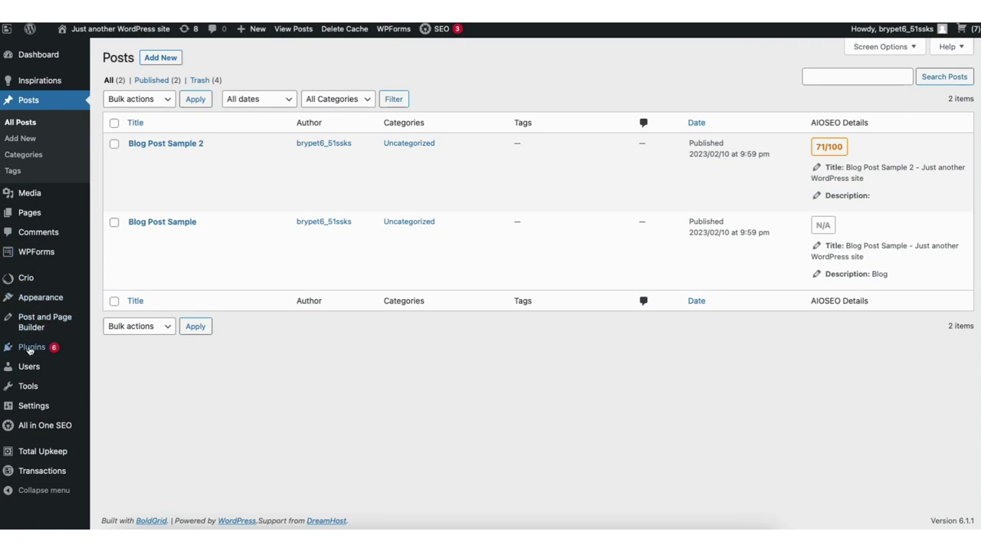
pyautogui.moveTo(38, 349)
pyautogui.click(120, 366)
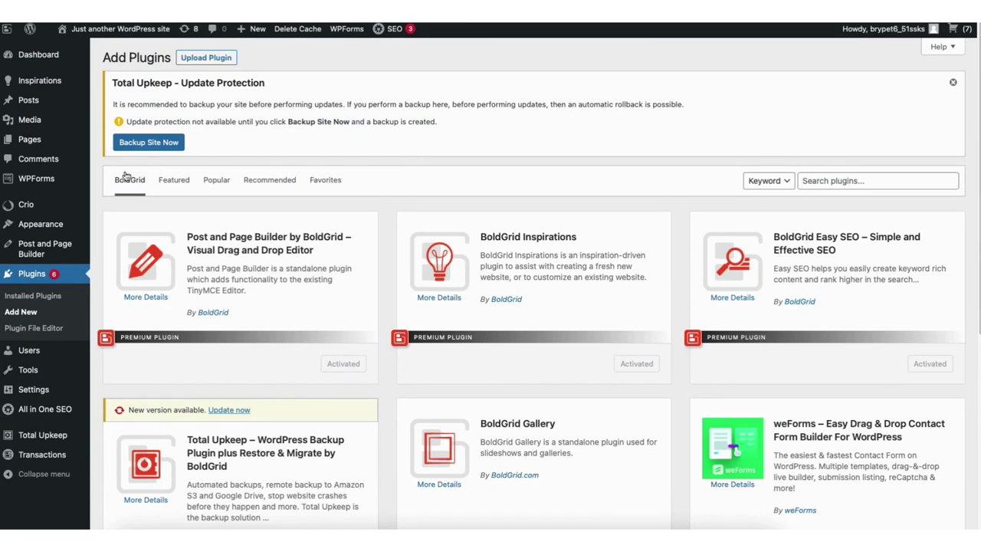
# Examine the site's primary menu, the options of its Home item and the choice of menus to edit.
pyautogui.moveTo(47, 227)
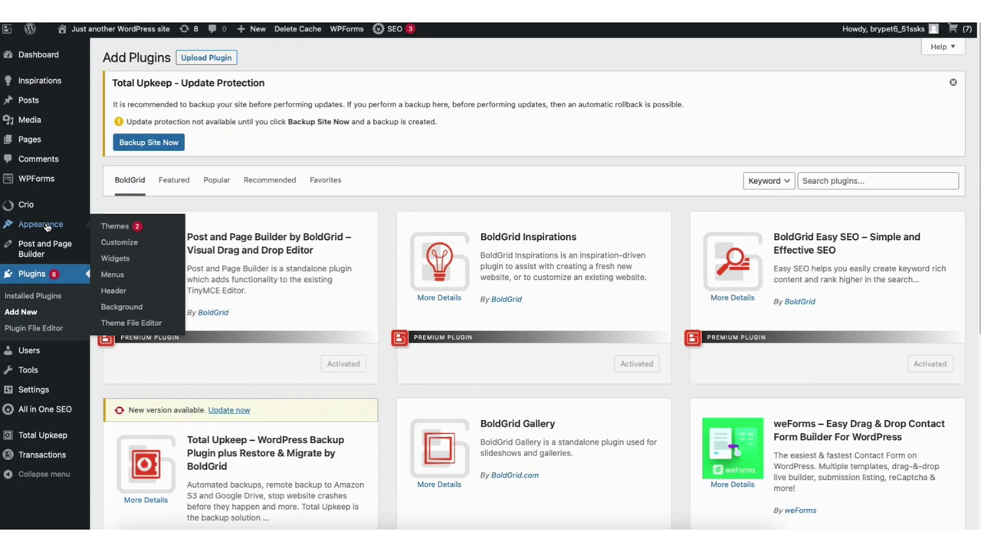
pyautogui.click(112, 275)
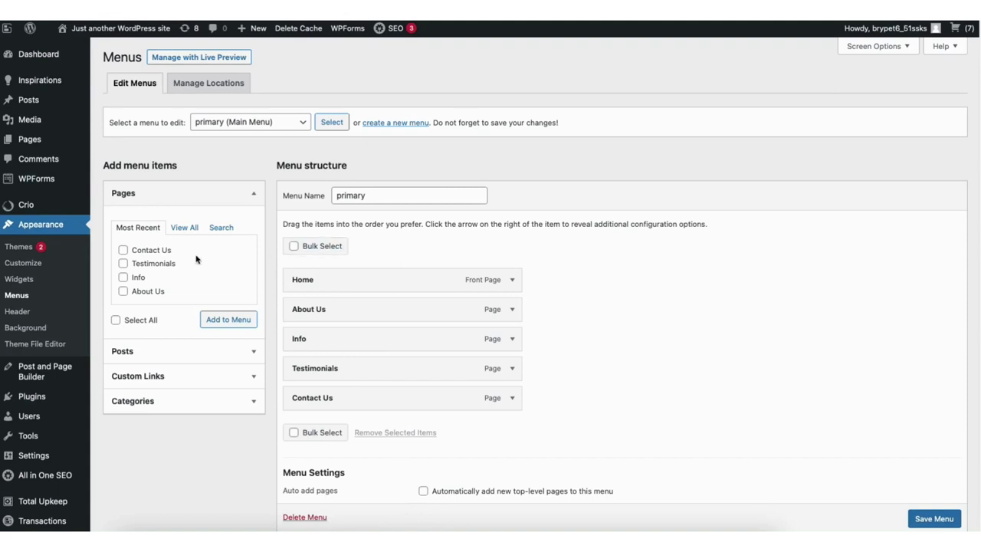
pyautogui.moveTo(444, 274)
pyautogui.mouseDown()
pyautogui.moveTo(448, 330)
pyautogui.moveTo(449, 281)
pyautogui.mouseUp()
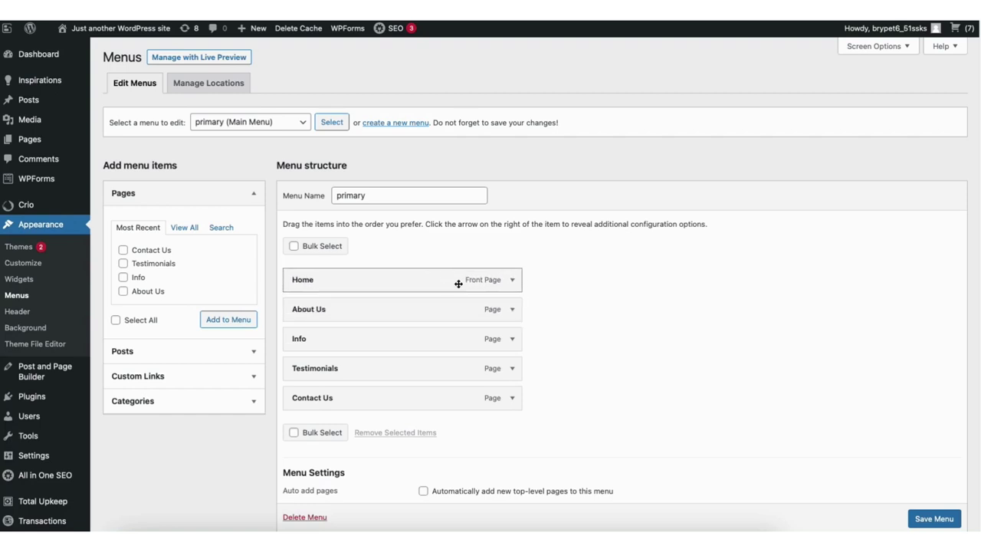
pyautogui.click(513, 281)
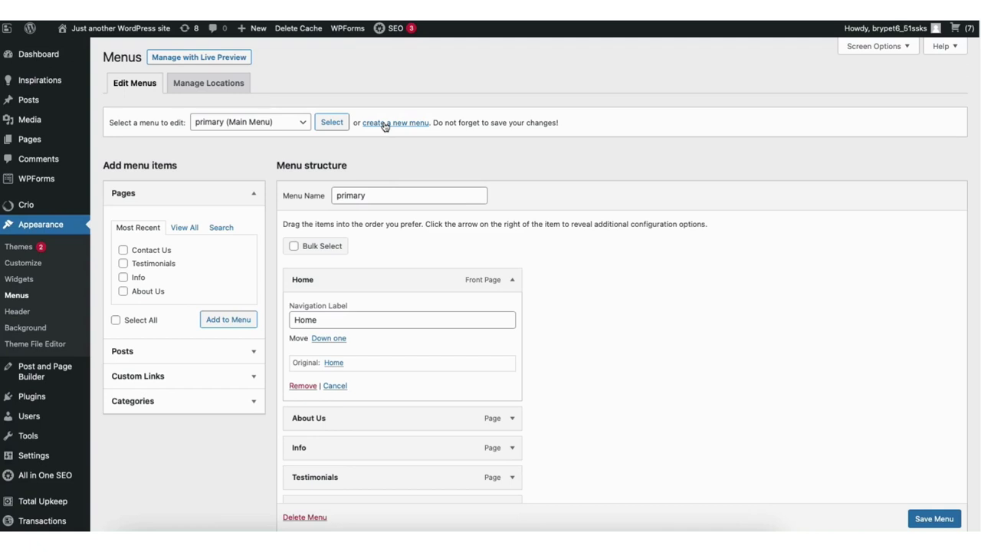
pyautogui.click(297, 125)
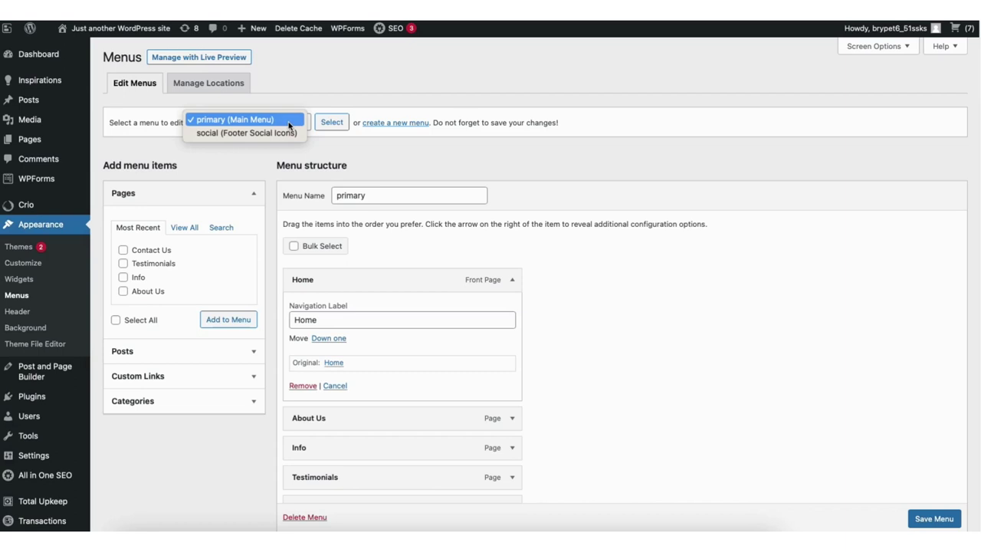
pyautogui.click(330, 127)
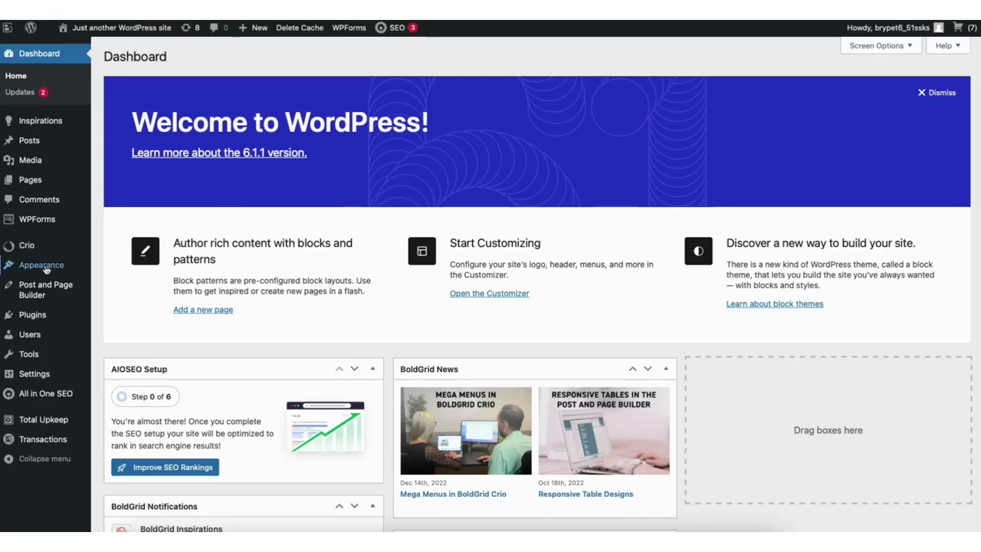
# In the theme customizer, try the site header layout with the logo centered above the menu.
pyautogui.moveTo(34, 270)
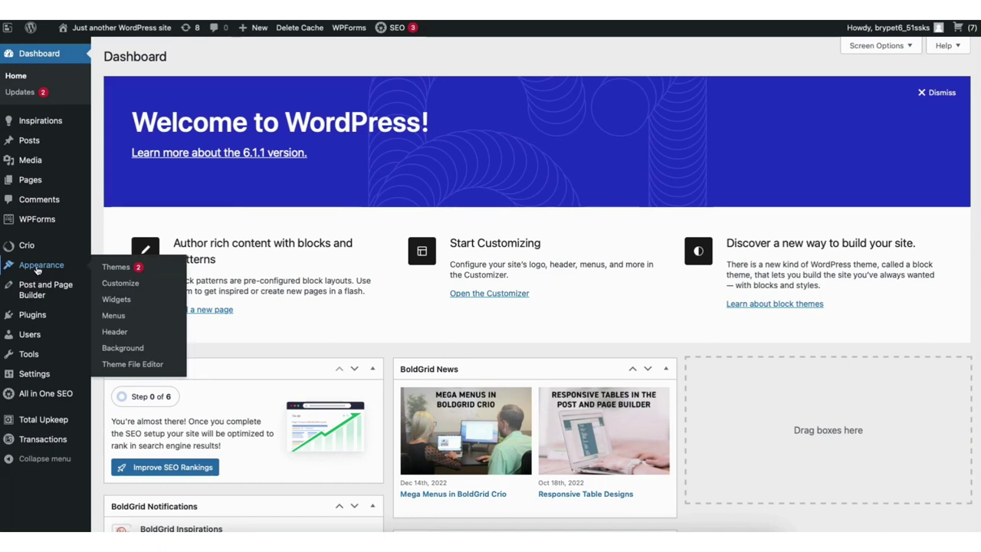
pyautogui.click(123, 284)
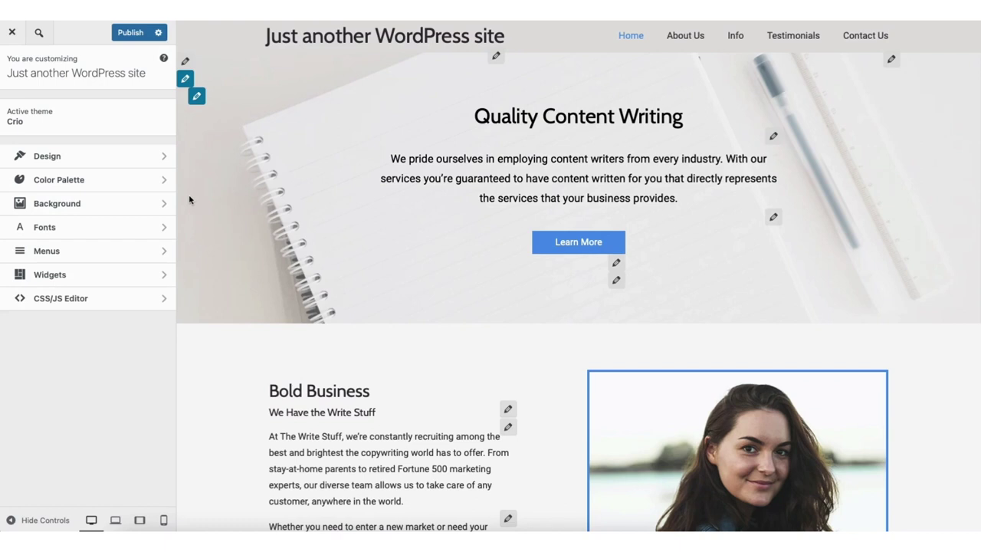
pyautogui.click(102, 157)
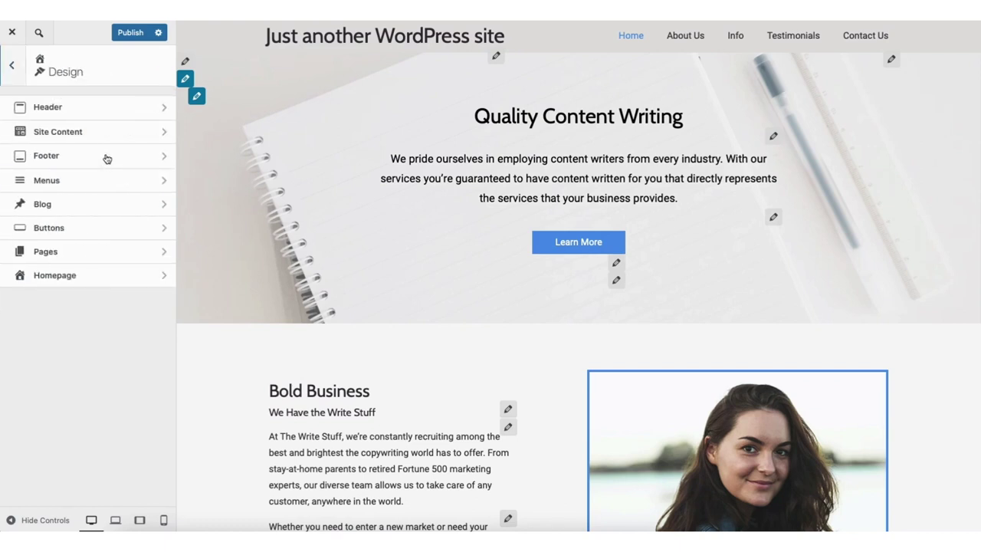
pyautogui.click(108, 108)
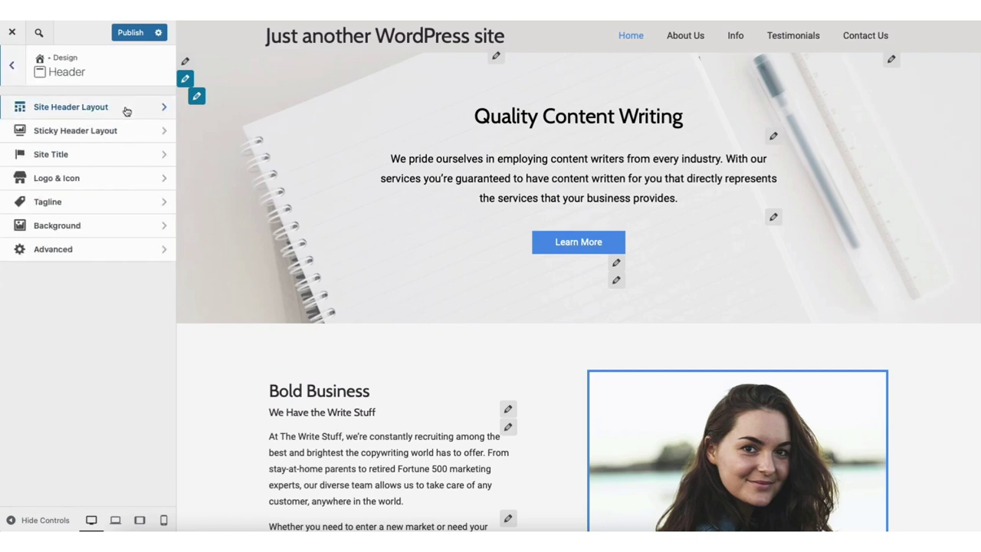
pyautogui.click(125, 110)
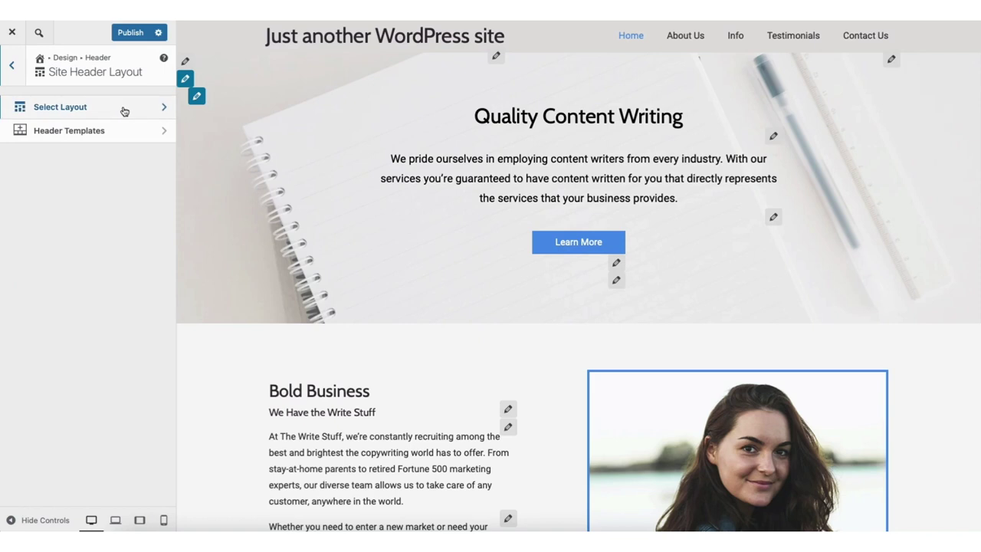
pyautogui.click(125, 111)
pyautogui.moveTo(172, 123); pyautogui.dragTo(164, 358)
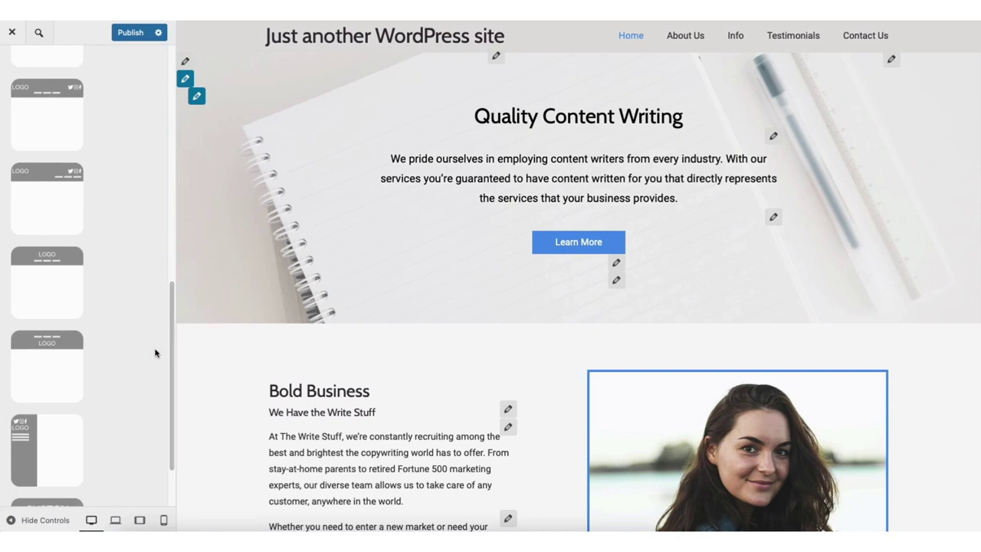
pyautogui.click(56, 285)
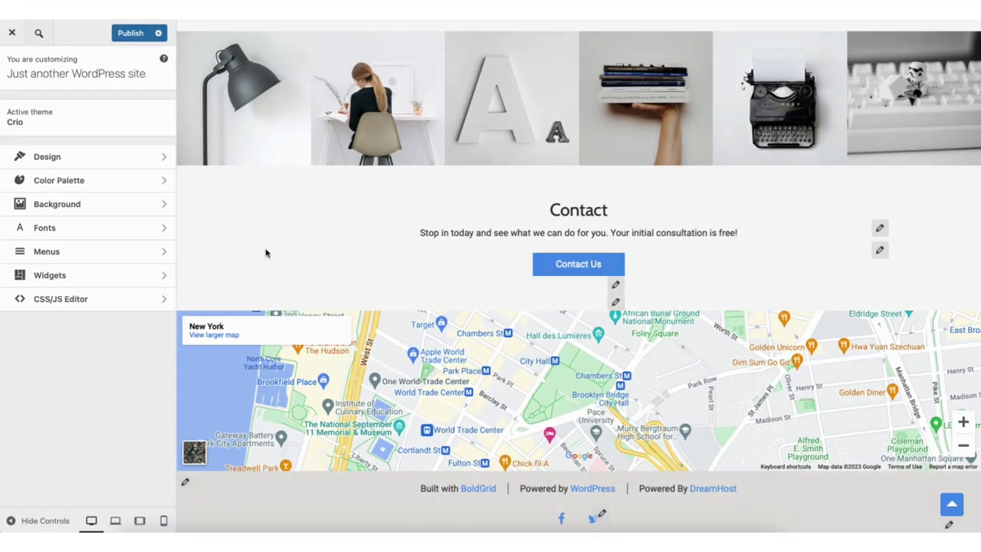
# Enable footer templates in the customizer's footer design settings and install the sample Crio Pro templates.
pyautogui.click(74, 159)
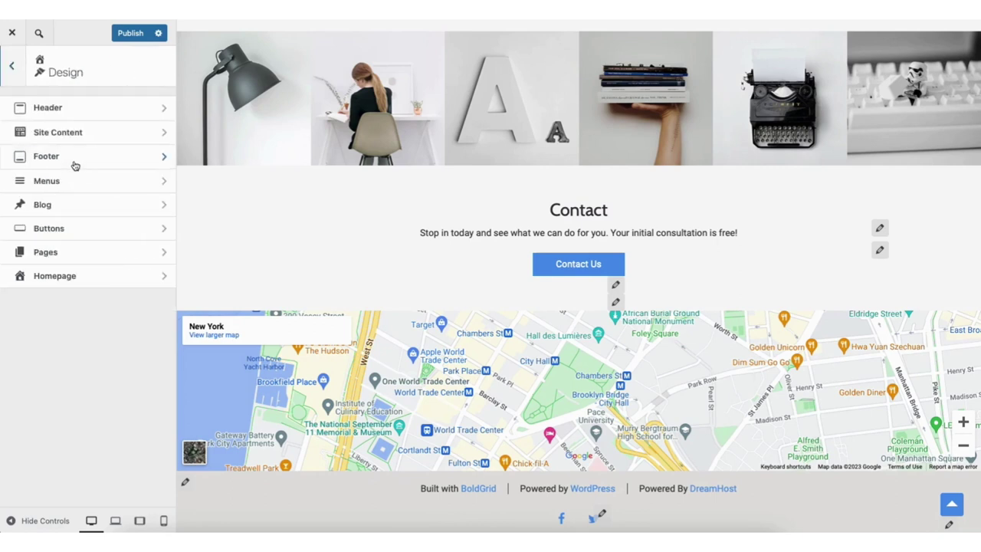
pyautogui.click(76, 159)
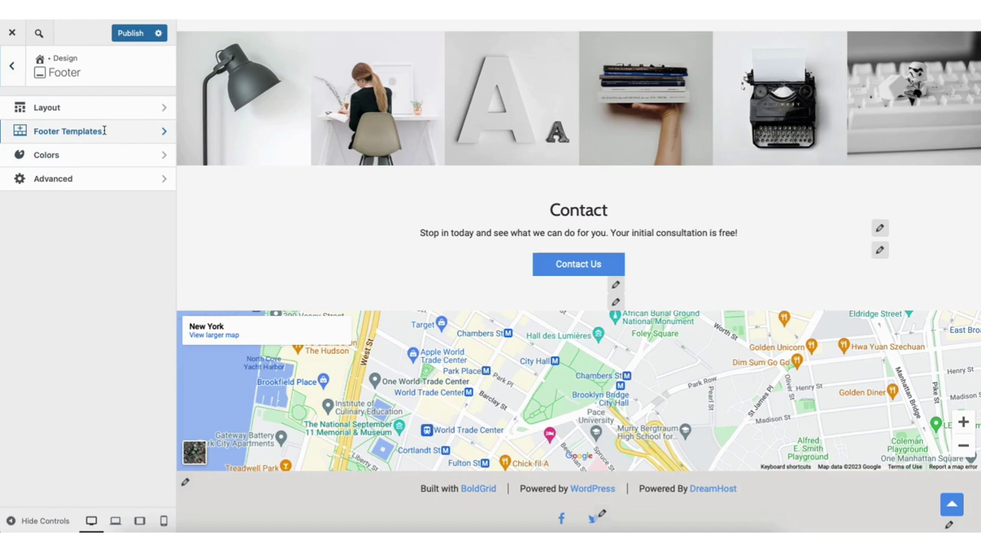
pyautogui.click(105, 134)
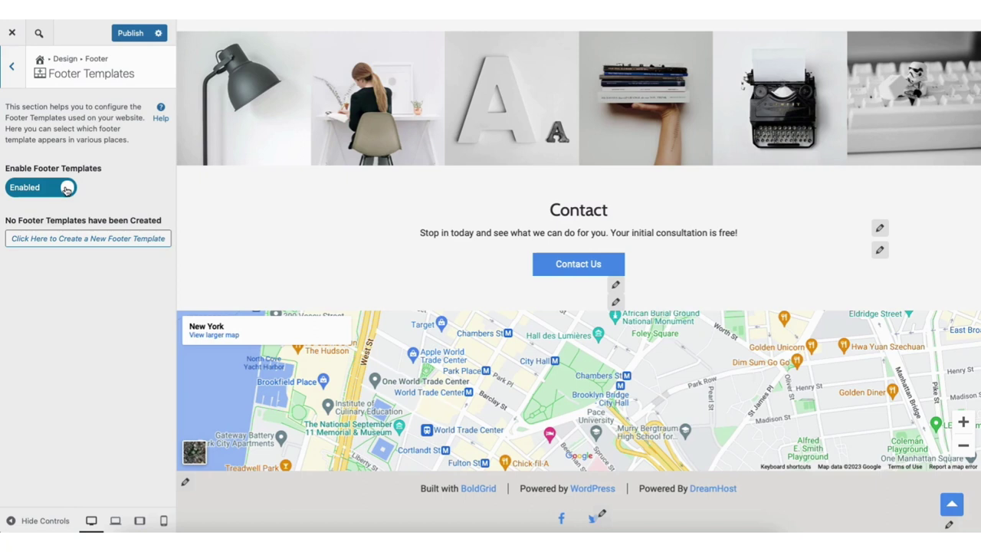
pyautogui.click(87, 240)
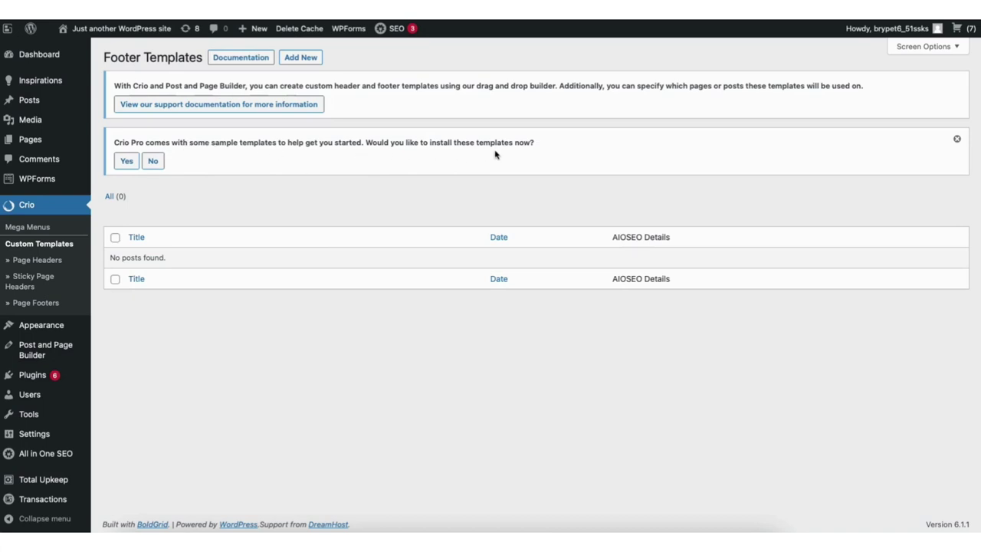
pyautogui.click(128, 162)
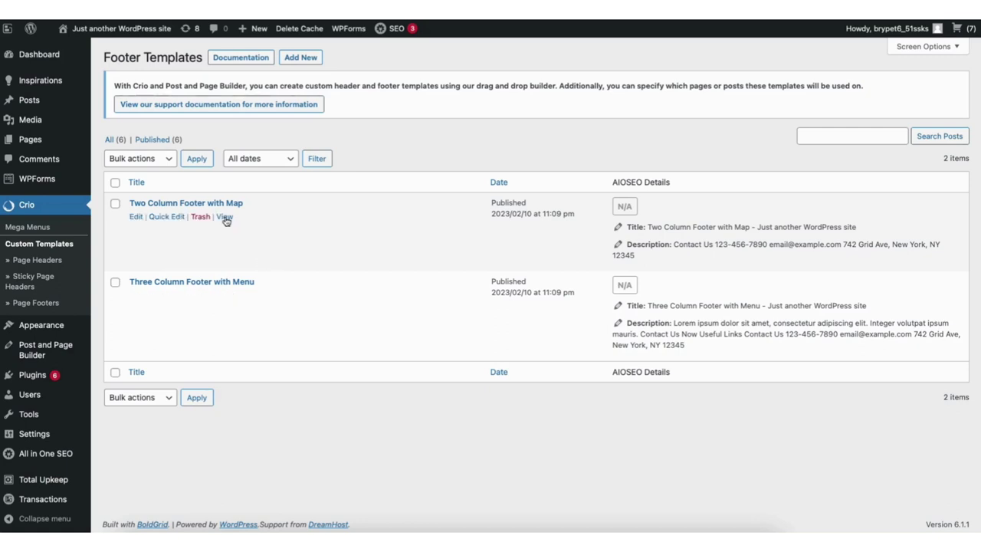
# View the Two Column Footer with Map template and open the Three Column Footer with Menu template for editing.
pyautogui.click(223, 218)
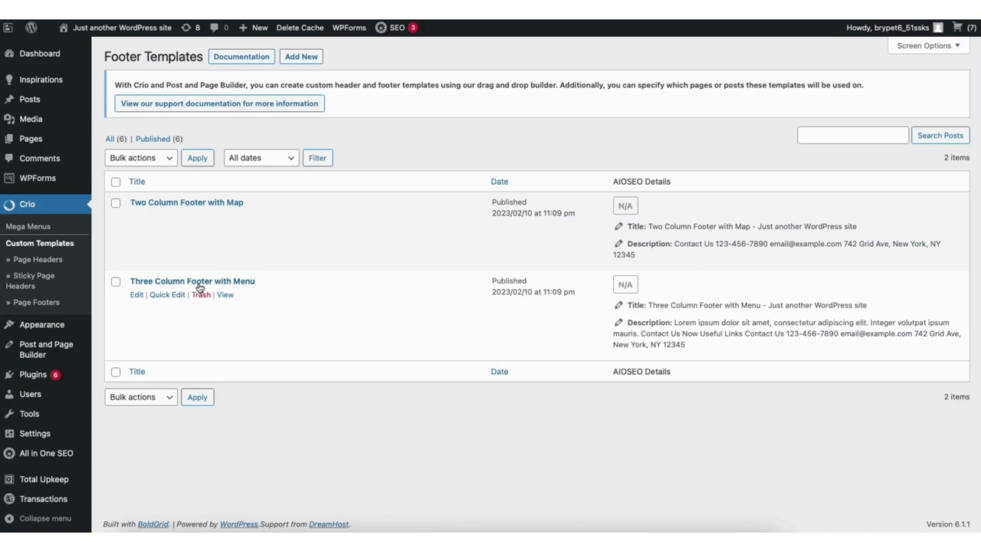
pyautogui.click(137, 295)
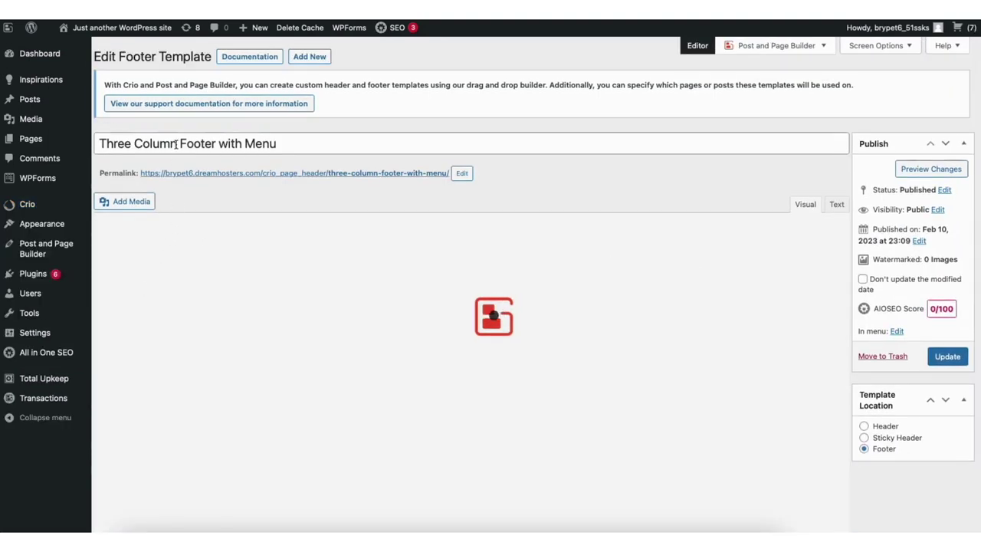
pyautogui.moveTo(295, 143); pyautogui.dragTo(98, 144)
pyautogui.click(228, 145)
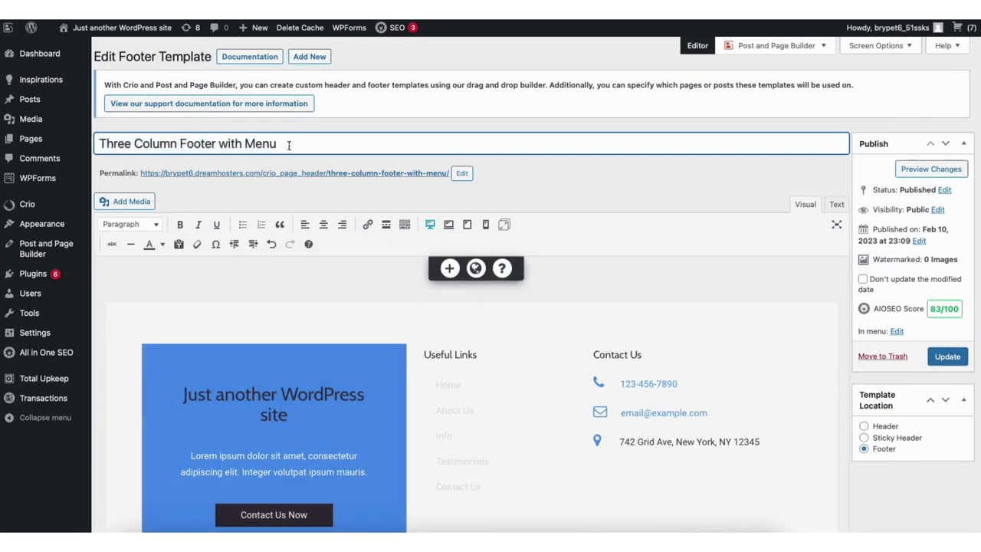
pyautogui.scroll(-1, 959, 100)
pyautogui.scroll(-3, 532, 282)
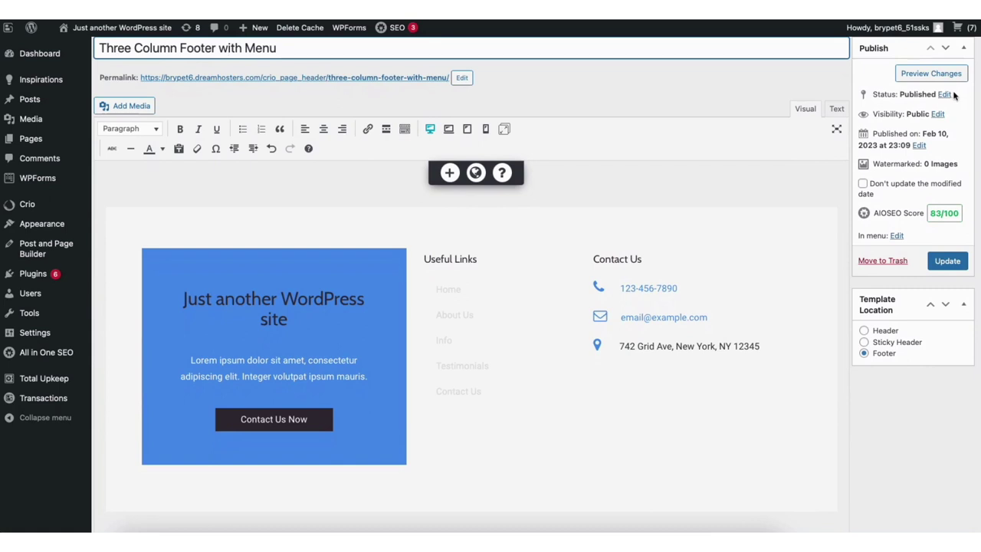
# Delete the phone number line from the Contact Us column of the footer template.
pyautogui.moveTo(584, 294)
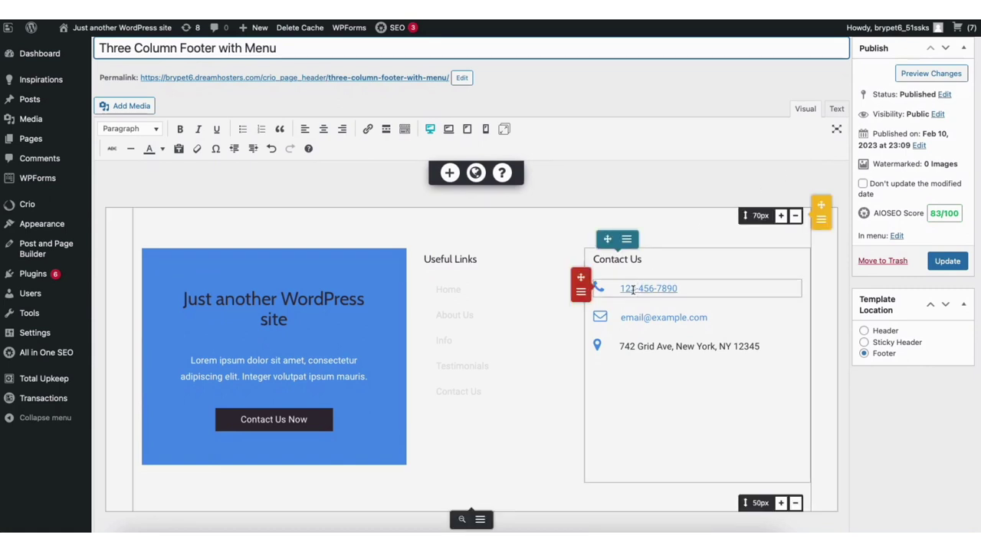
pyautogui.click(582, 292)
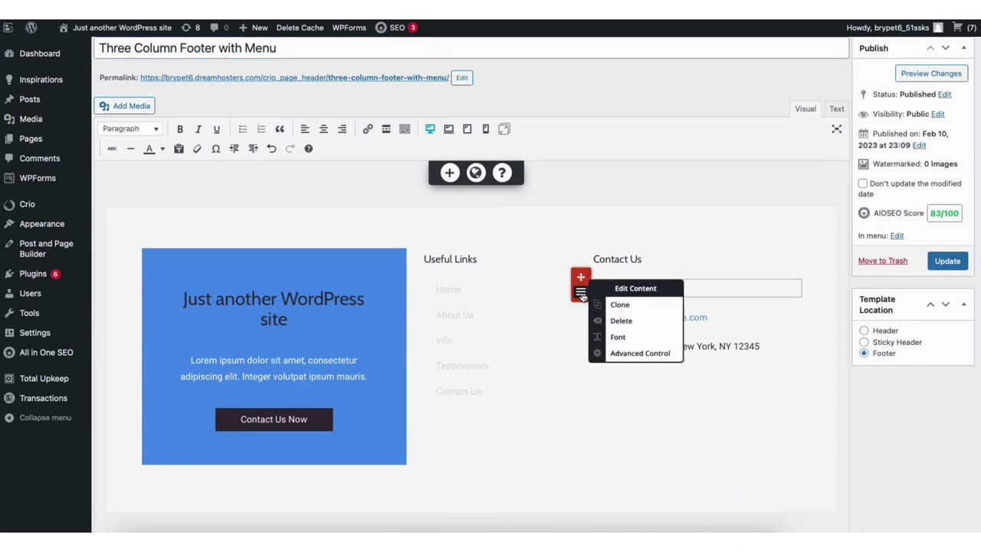
pyautogui.click(622, 322)
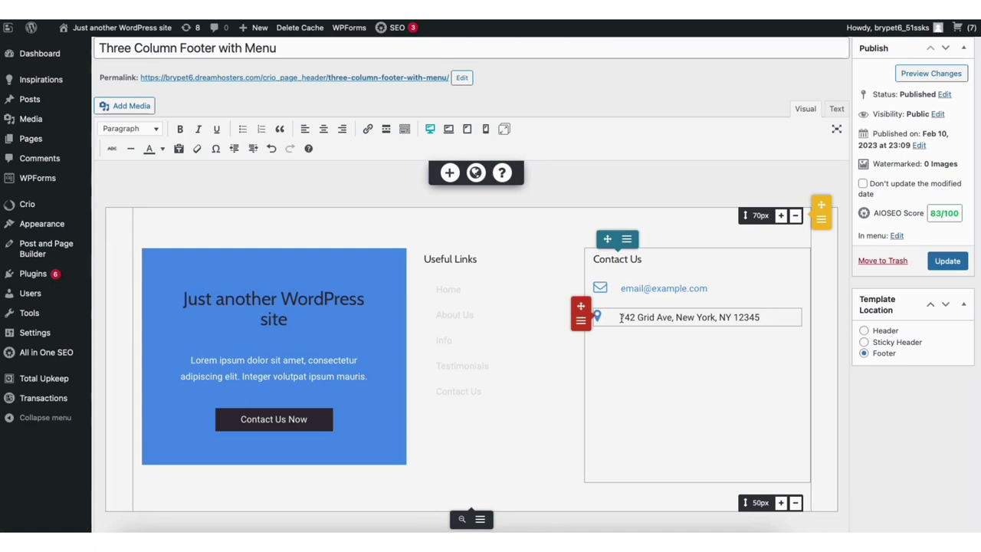
# Add a button under the Useful Links heading of the footer template and preview the changes.
pyautogui.click(450, 172)
pyautogui.moveTo(797, 326); pyautogui.dragTo(486, 418)
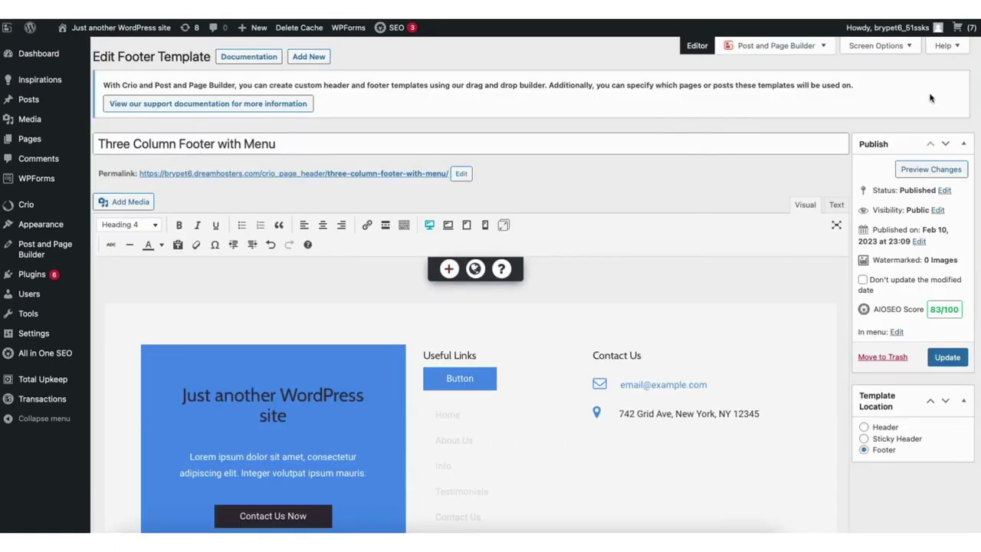
pyautogui.click(919, 170)
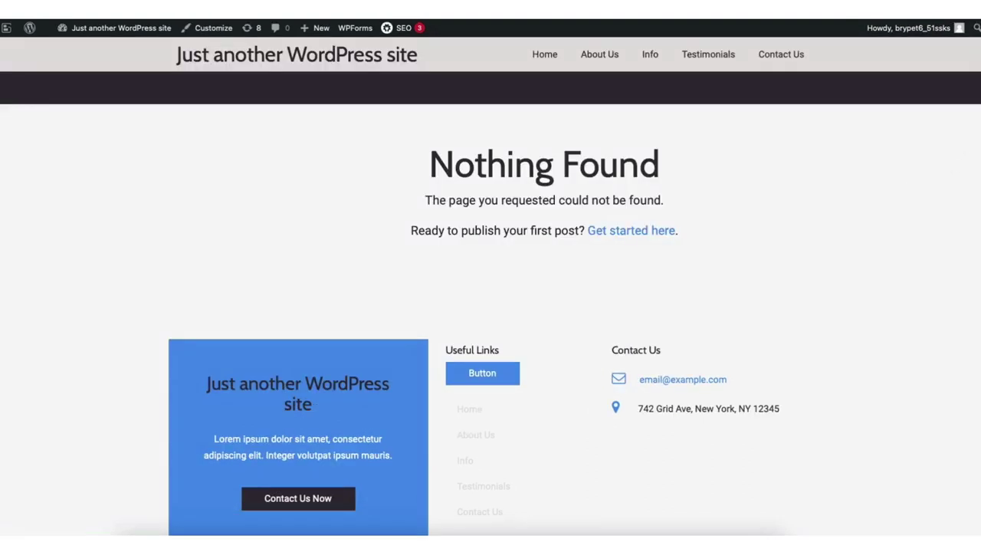
pyautogui.scroll(-2, 491, 306)
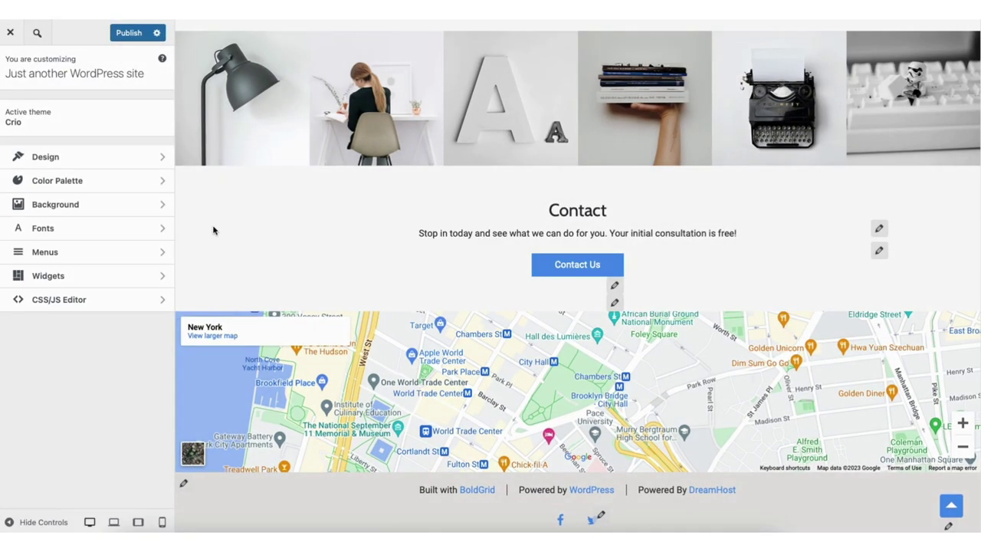
# Set the customizer's Global Footer Template to Three Column Footer with Menu and open the Footer Colors settings.
pyautogui.click(116, 157)
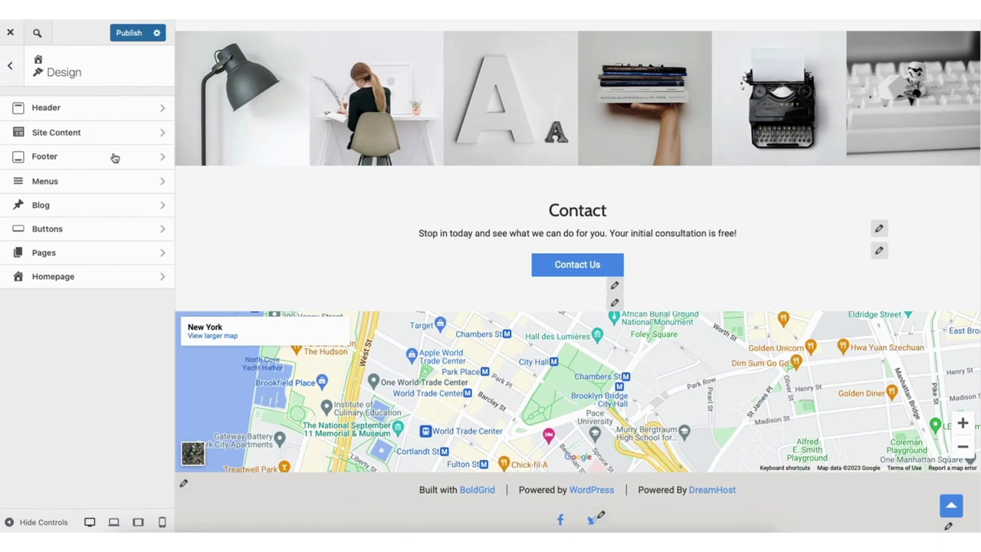
pyautogui.click(121, 160)
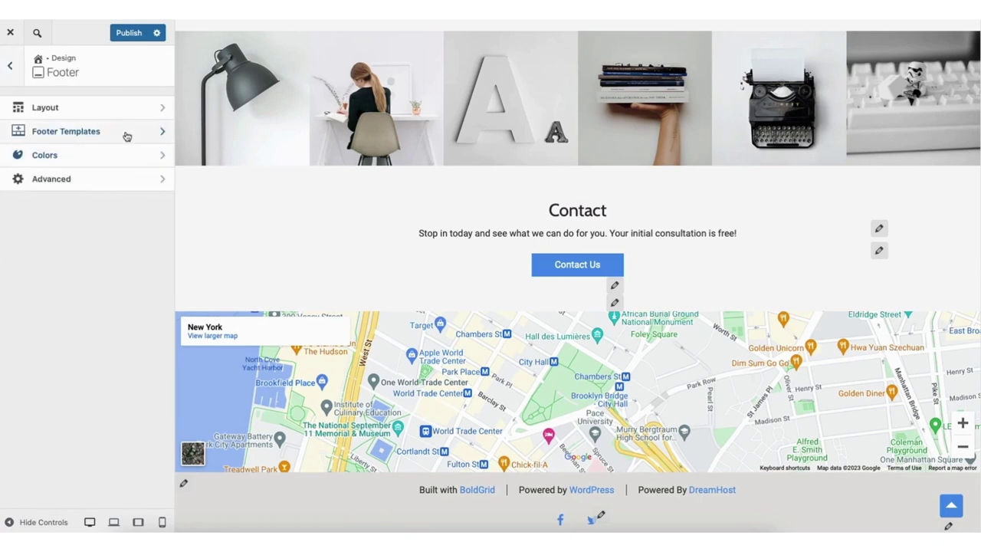
pyautogui.click(126, 135)
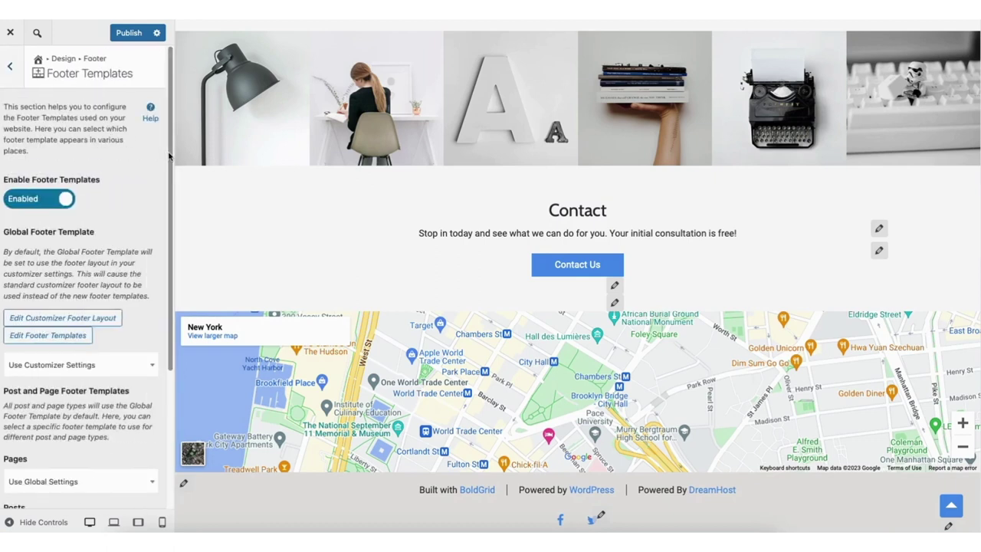
pyautogui.scroll(-1, 165, 222)
pyautogui.scroll(-1, 173, 226)
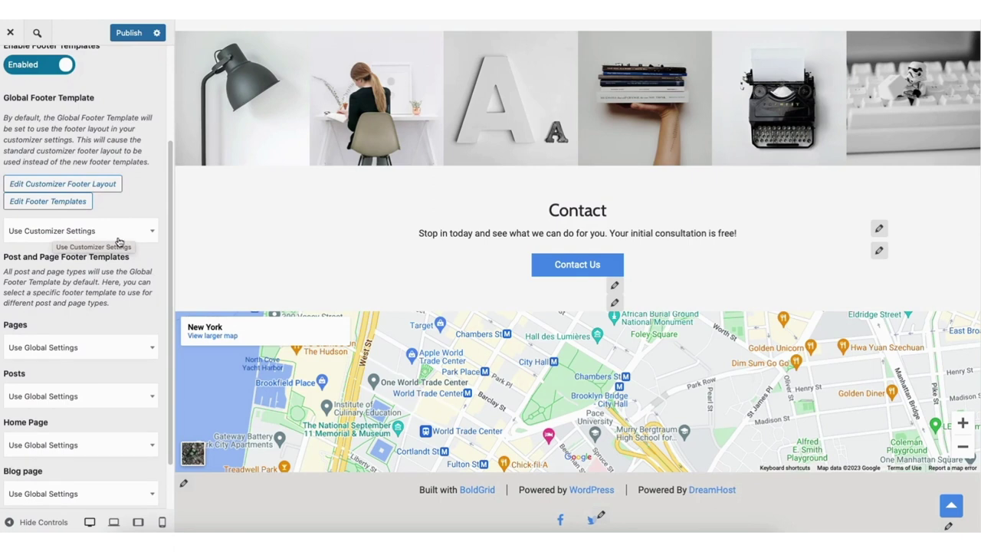
pyautogui.click(149, 234)
pyautogui.moveTo(153, 281); pyautogui.dragTo(160, 329)
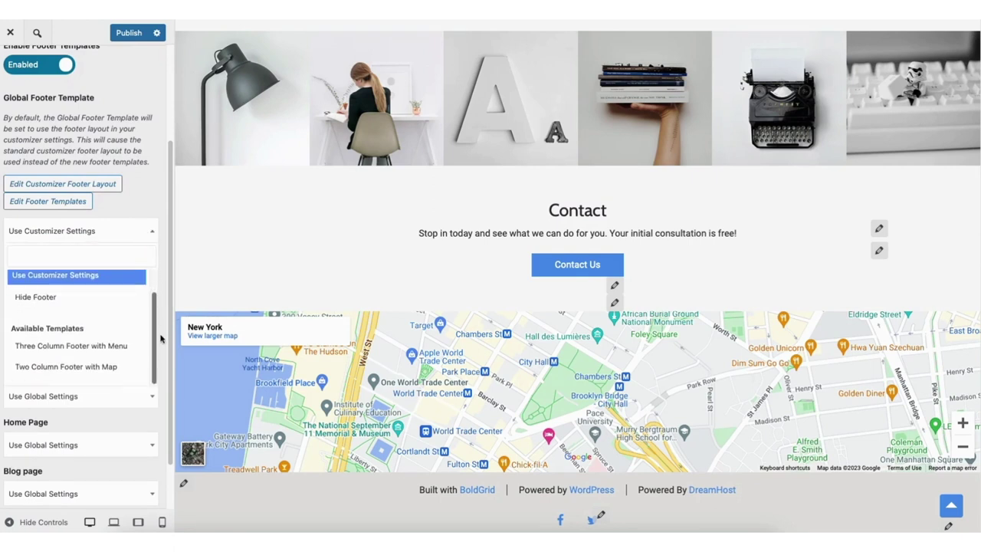
pyautogui.scroll(-1, 161, 339)
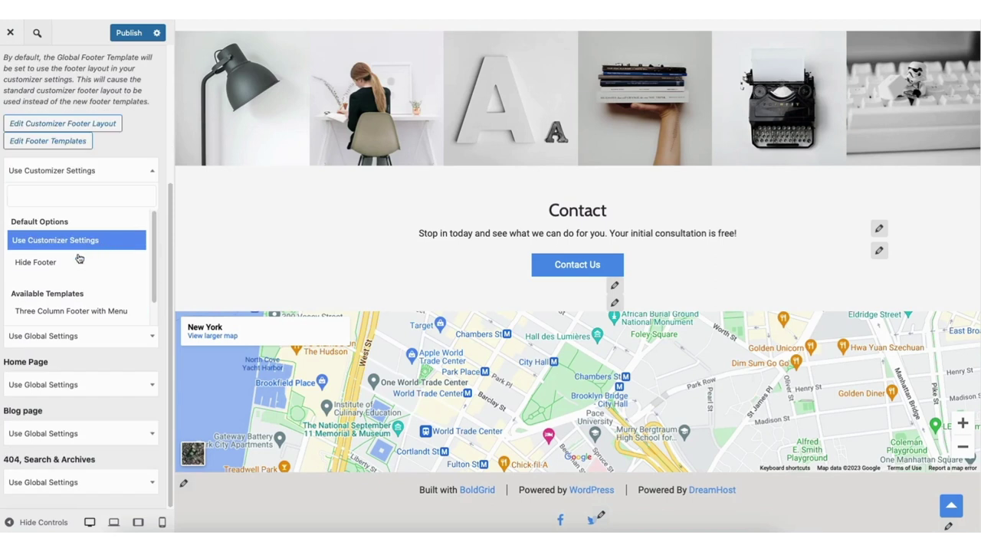
pyautogui.click(65, 310)
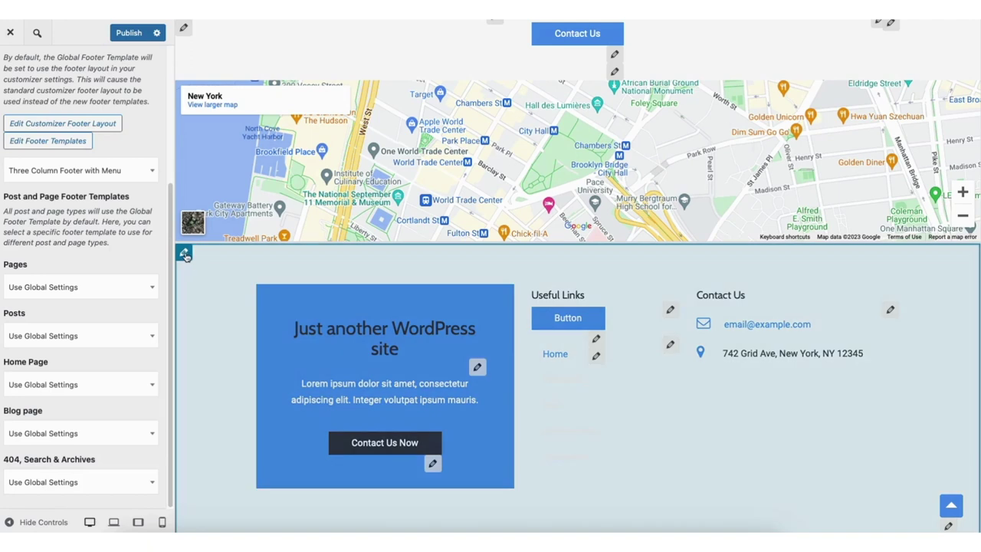
pyautogui.click(185, 256)
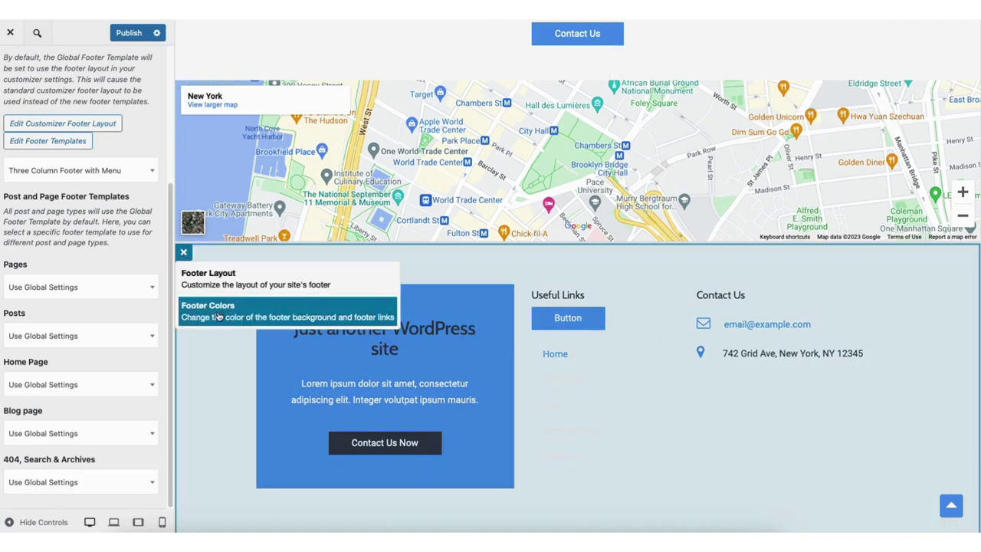
pyautogui.click(218, 313)
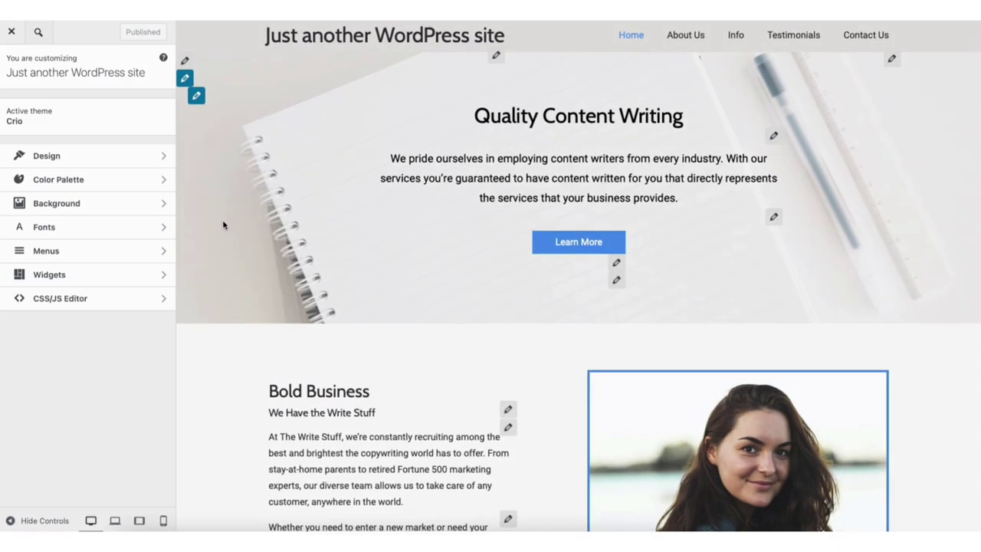
# Generate suggested color palettes for the site and examine them alongside the saved palettes.
pyautogui.click(106, 185)
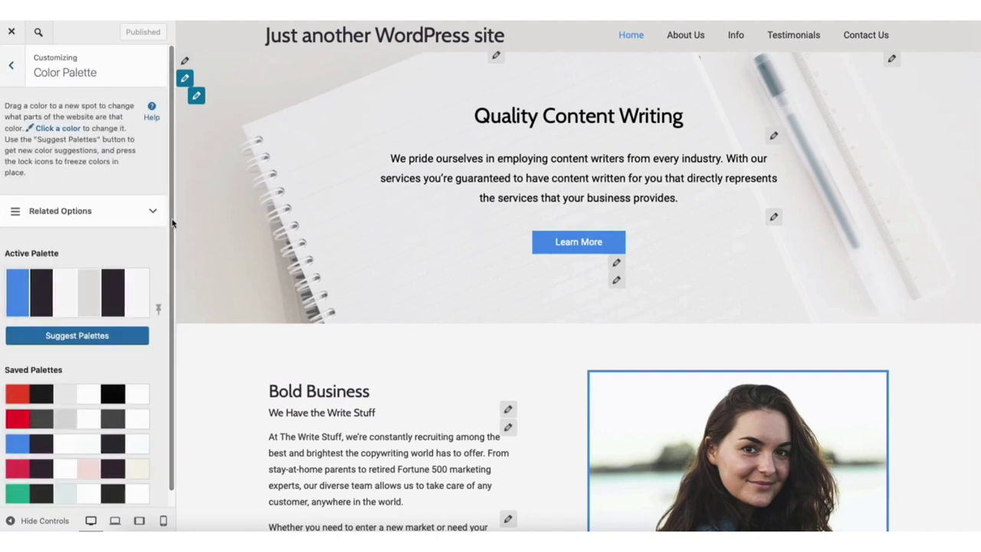
pyautogui.scroll(-1, 173, 282)
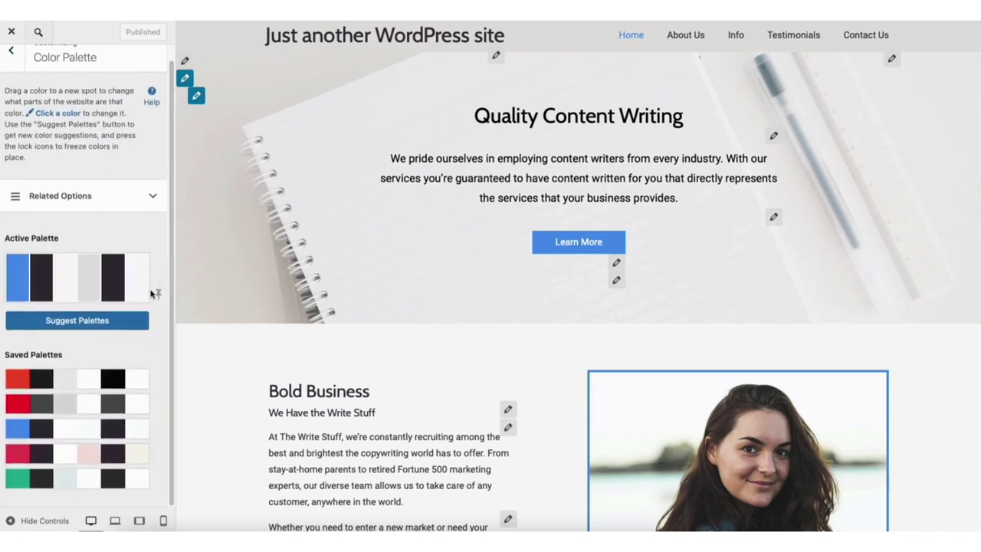
pyautogui.click(72, 326)
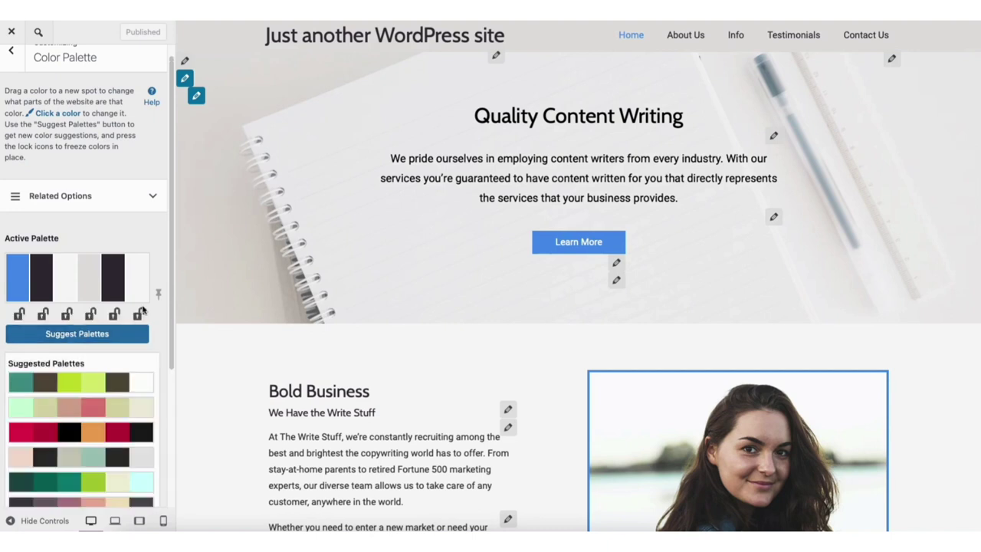
pyautogui.scroll(-1, 169, 322)
pyautogui.moveTo(169, 323); pyautogui.dragTo(168, 381)
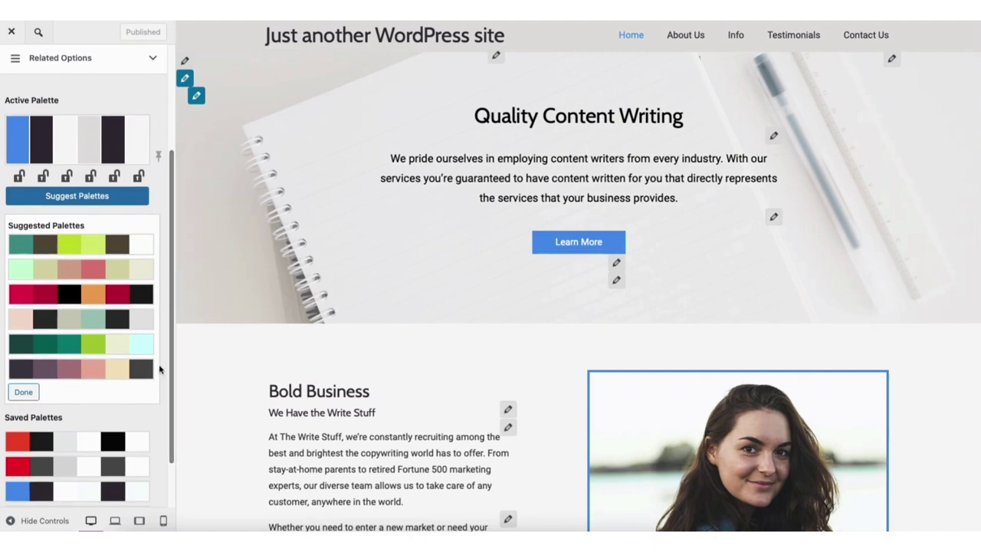
# Generate further sets of suggested color palettes and open the active palette's first color, #4392f1, in the color picker.
pyautogui.click(80, 201)
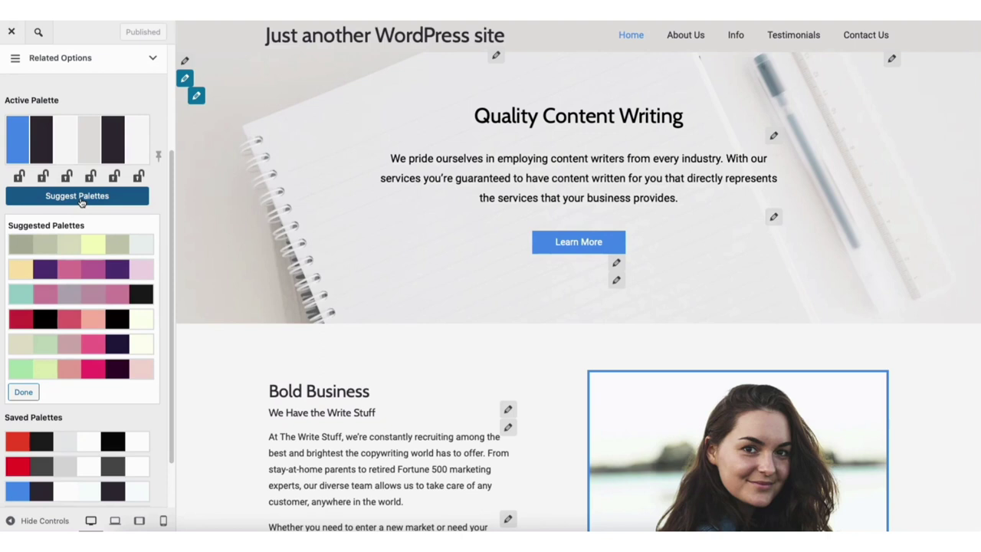
pyautogui.click(81, 201)
pyautogui.moveTo(168, 215); pyautogui.dragTo(166, 115)
pyautogui.click(46, 336)
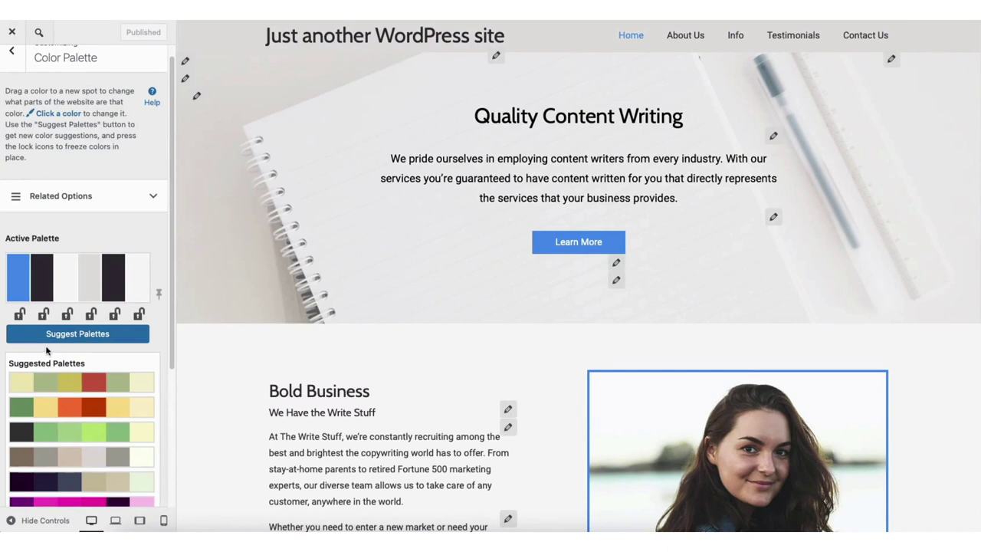
pyautogui.click(20, 278)
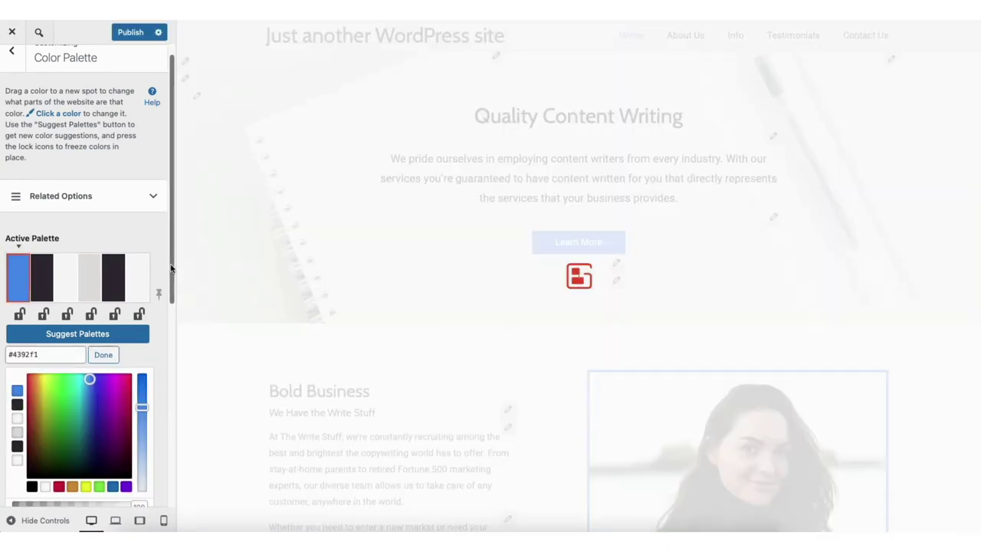
pyautogui.scroll(-3, 171, 268)
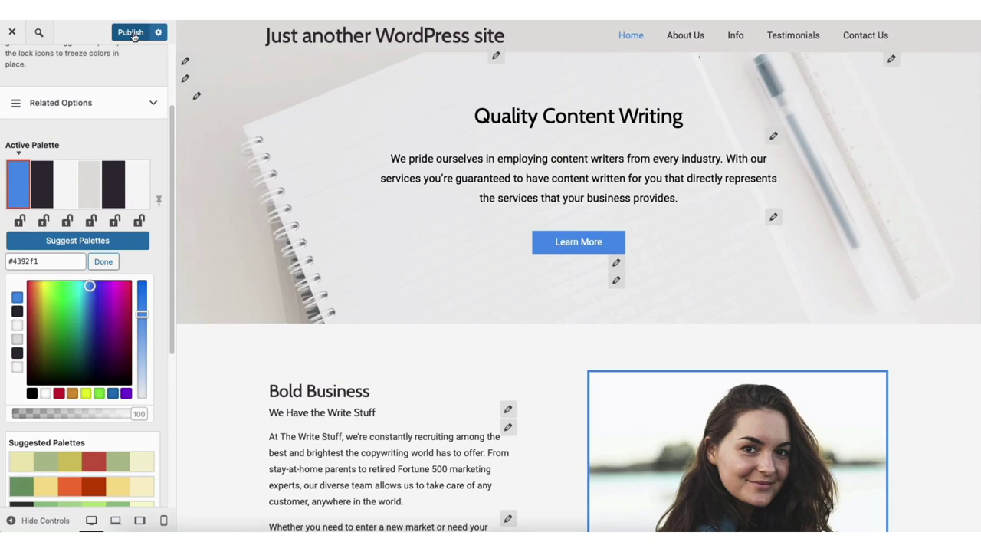
pyautogui.moveTo(171, 211); pyautogui.dragTo(170, 135)
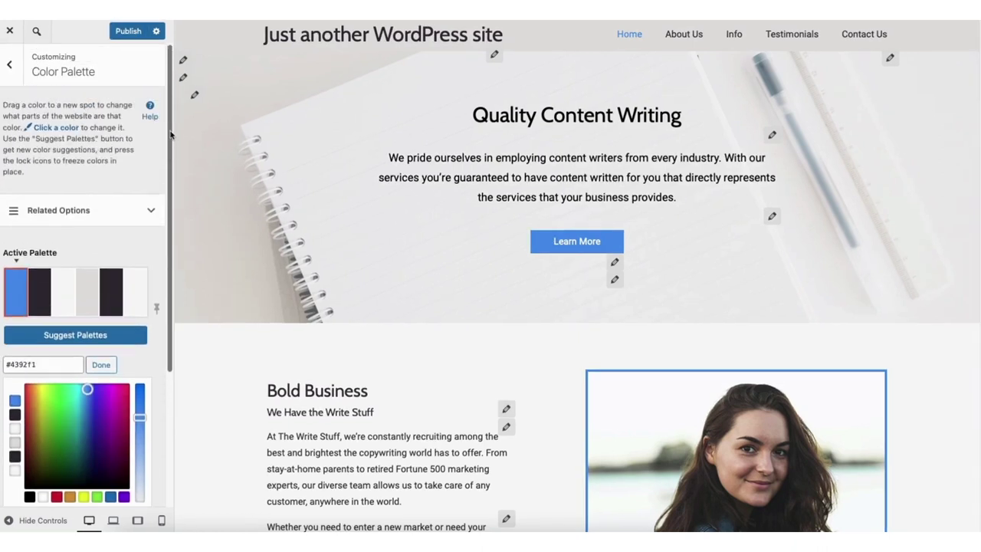
pyautogui.click(10, 65)
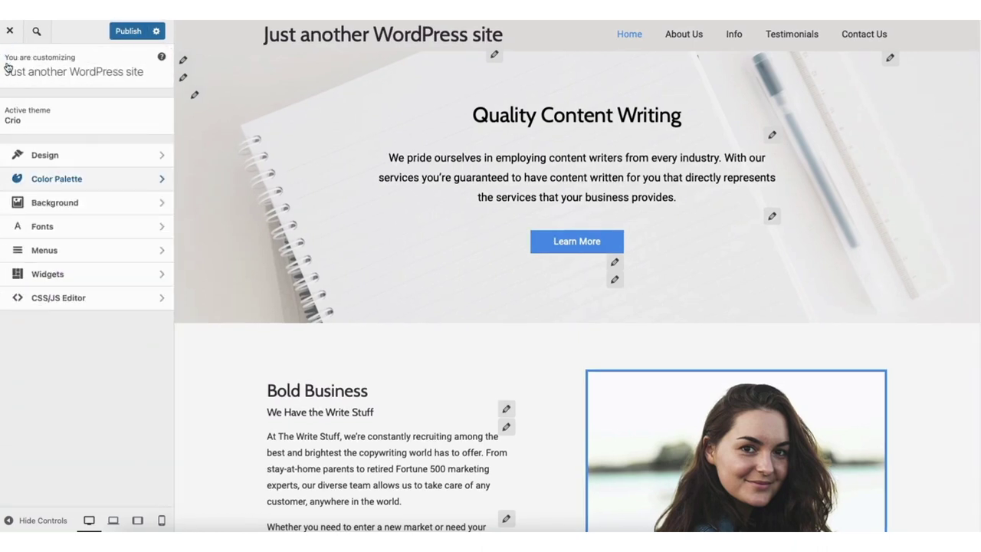
# Examine the main text typography, headings typography and heading font color options in the Fonts settings.
pyautogui.click(115, 231)
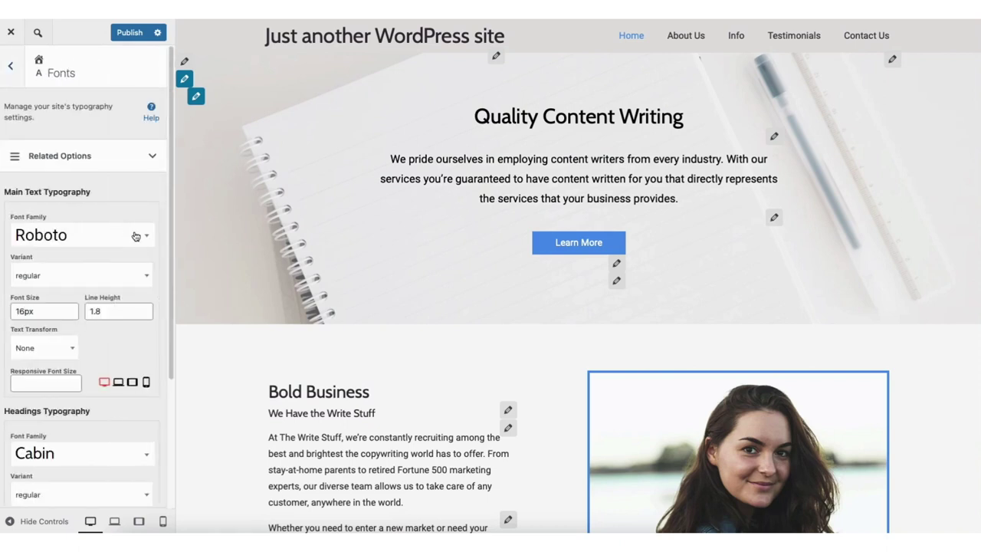
pyautogui.click(145, 239)
pyautogui.moveTo(149, 366); pyautogui.dragTo(149, 351)
pyautogui.moveTo(149, 347); pyautogui.dragTo(179, 444)
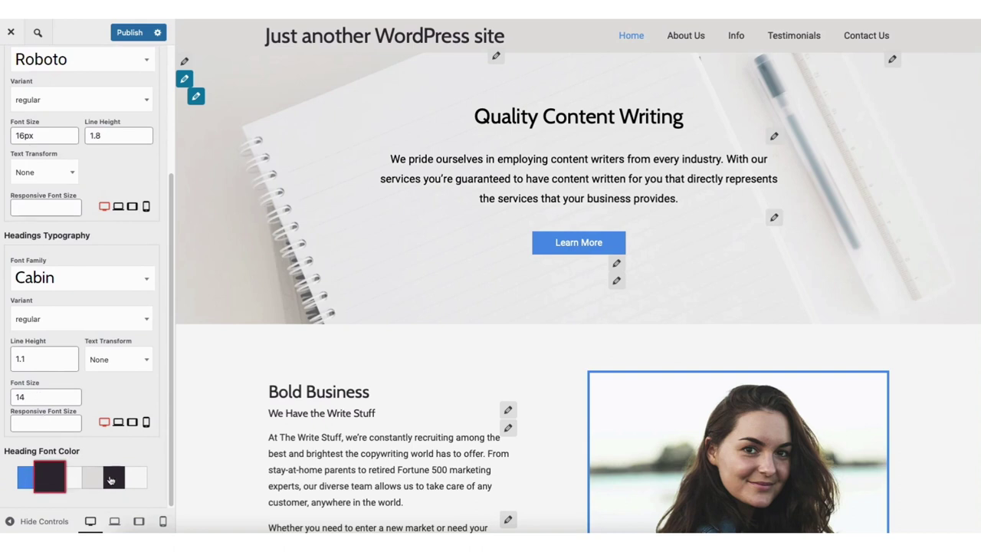
pyautogui.moveTo(173, 268); pyautogui.dragTo(176, 141)
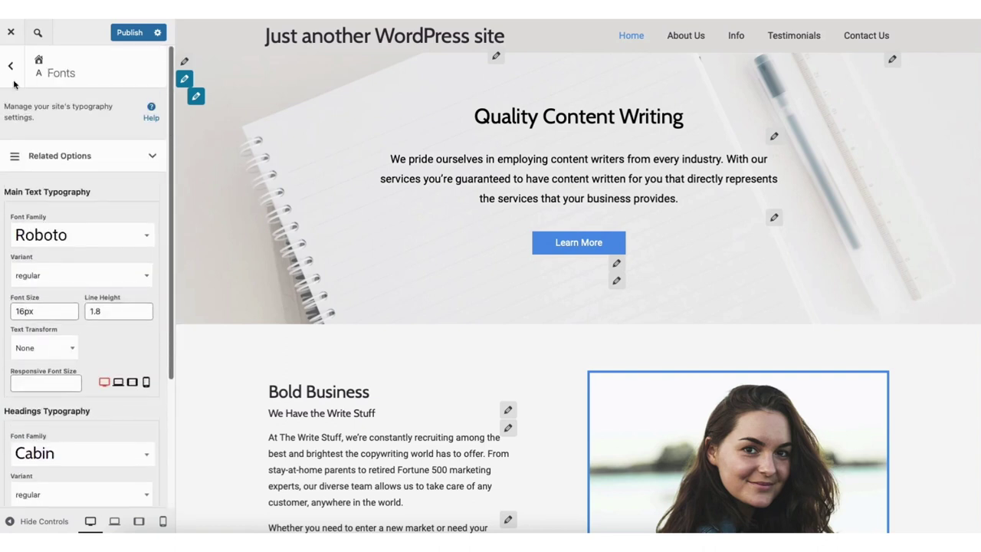
pyautogui.click(11, 69)
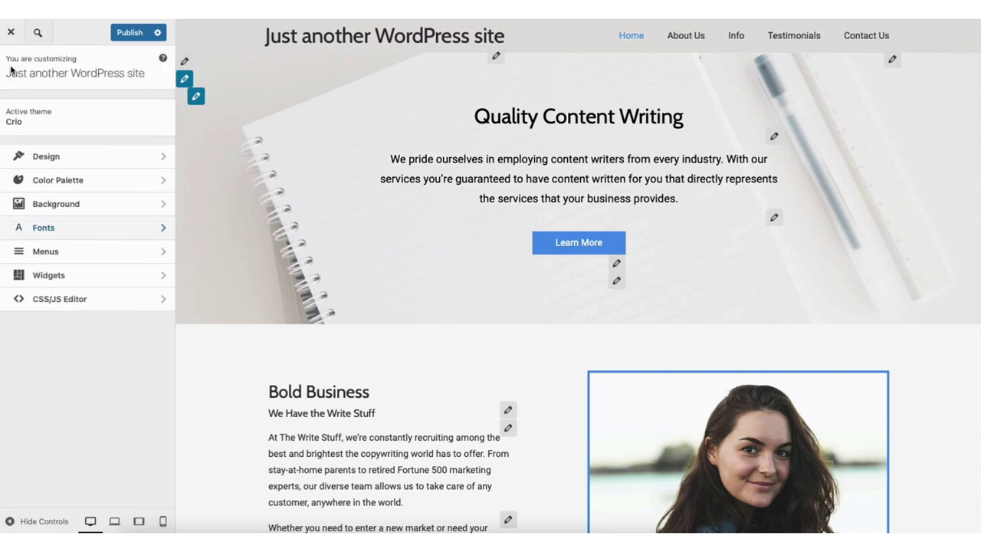
# Examine the Site Title settings within the Header design options.
pyautogui.click(92, 157)
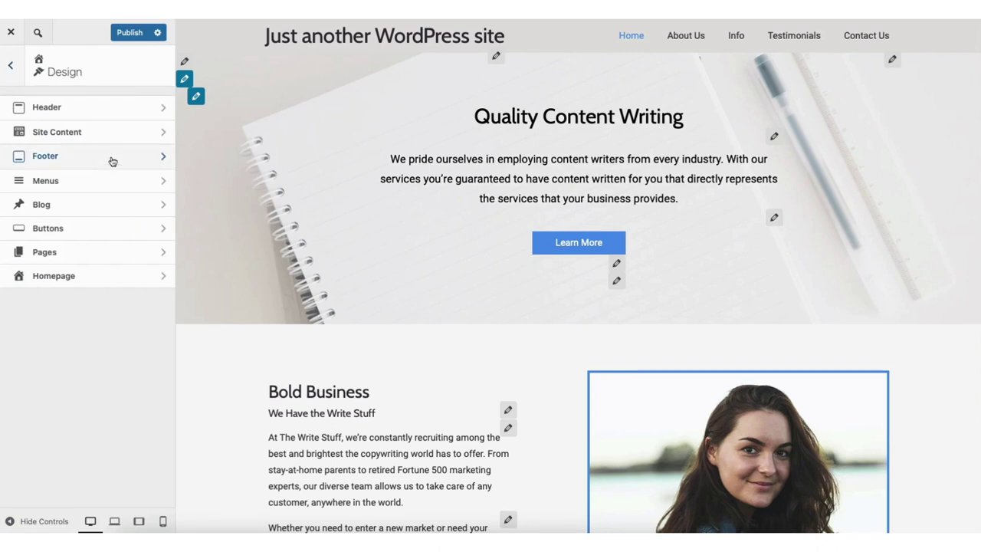
pyautogui.click(94, 108)
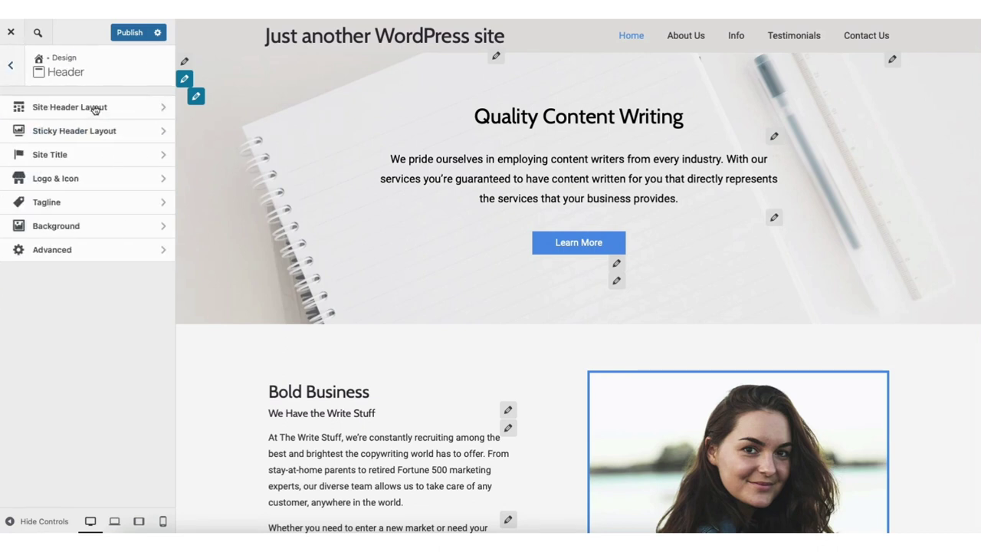
pyautogui.click(100, 160)
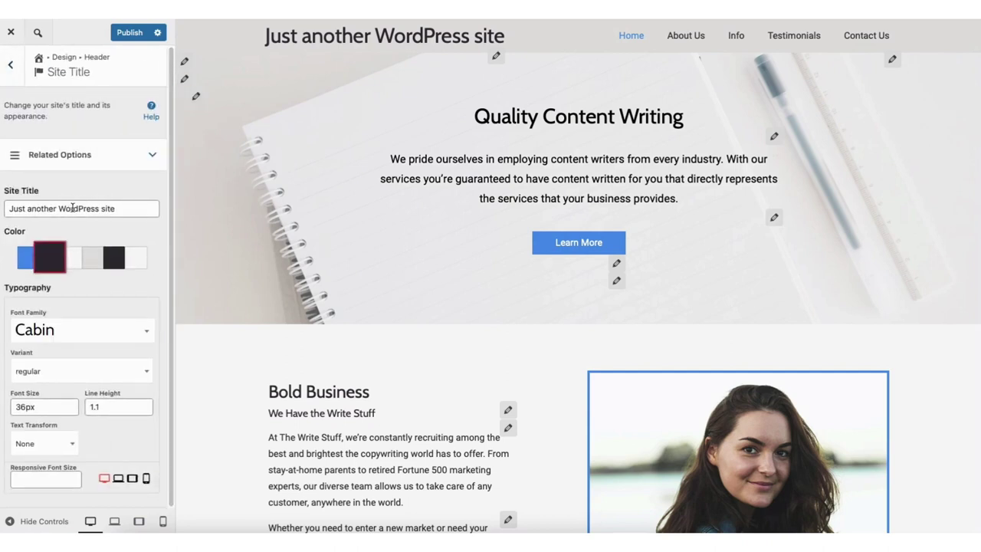
pyautogui.click(12, 67)
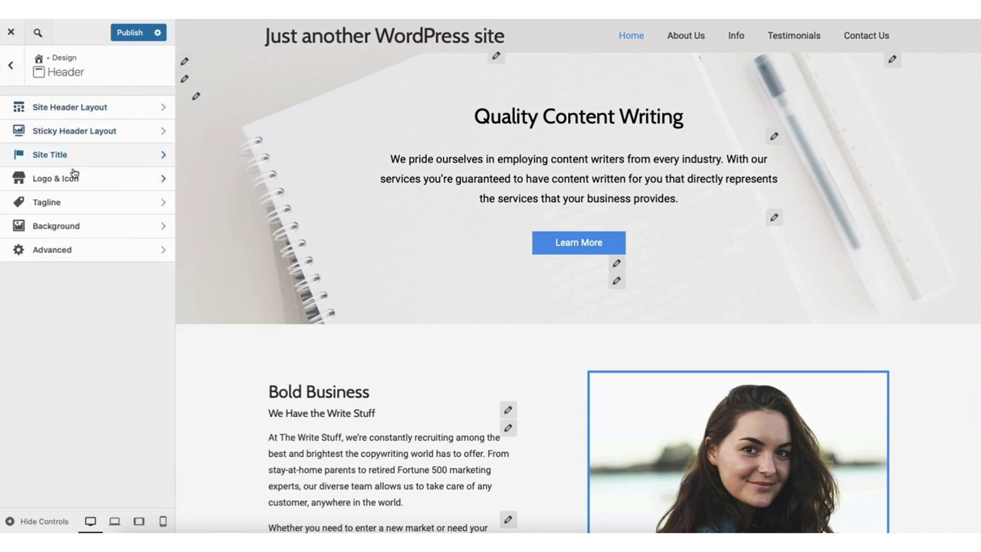
# Examine the image choices for the header's logo and site icon without selecting any, and open the Tagline settings.
pyautogui.click(76, 183)
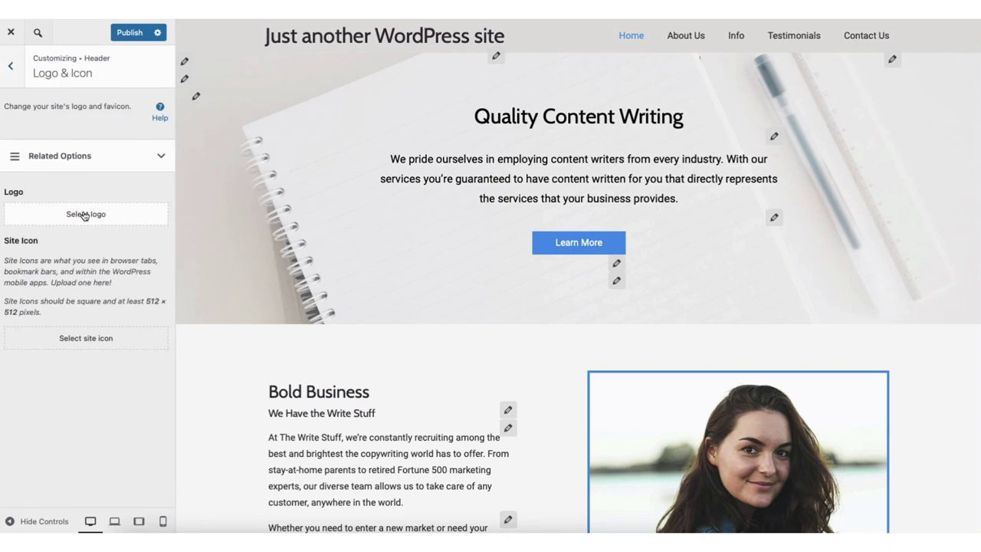
pyautogui.click(82, 214)
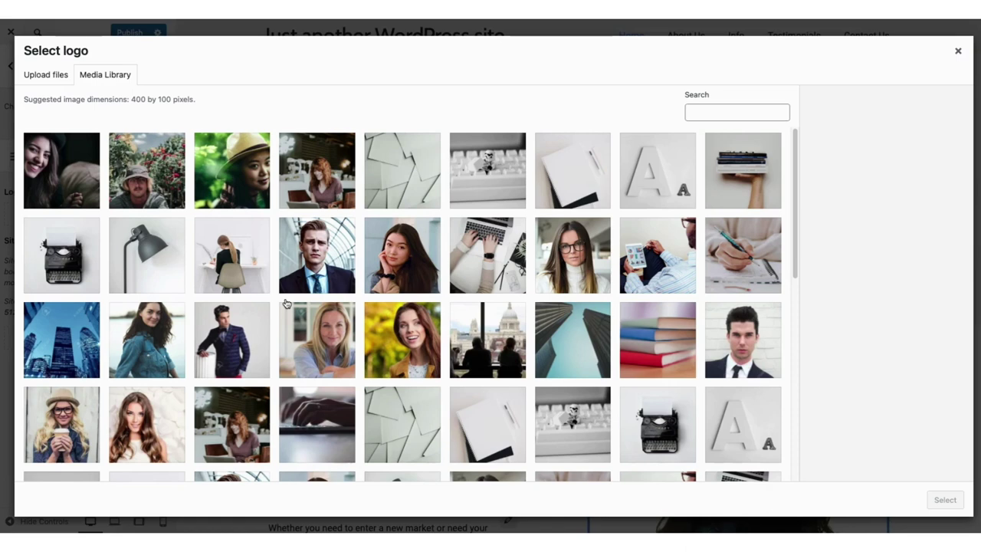
pyautogui.press('Escape')
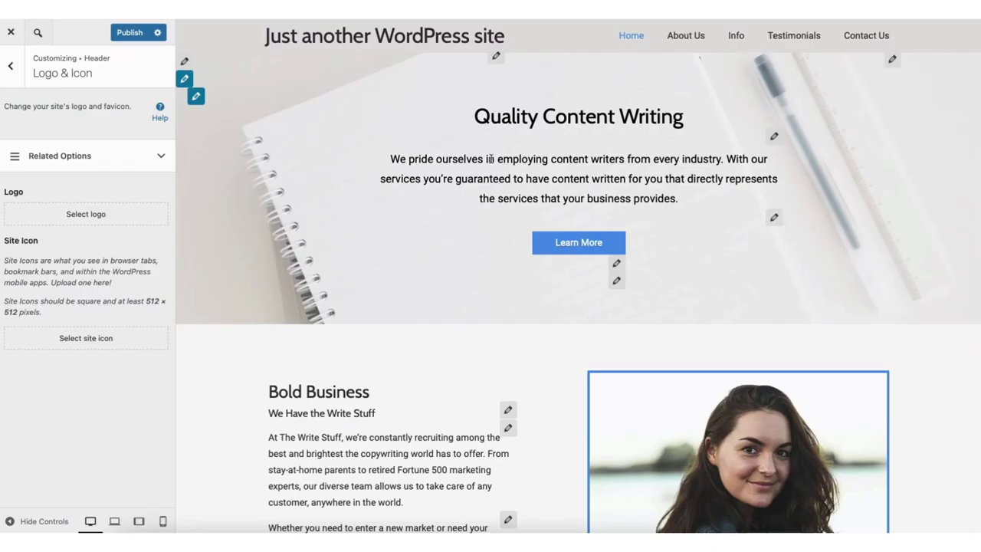
pyautogui.click(86, 338)
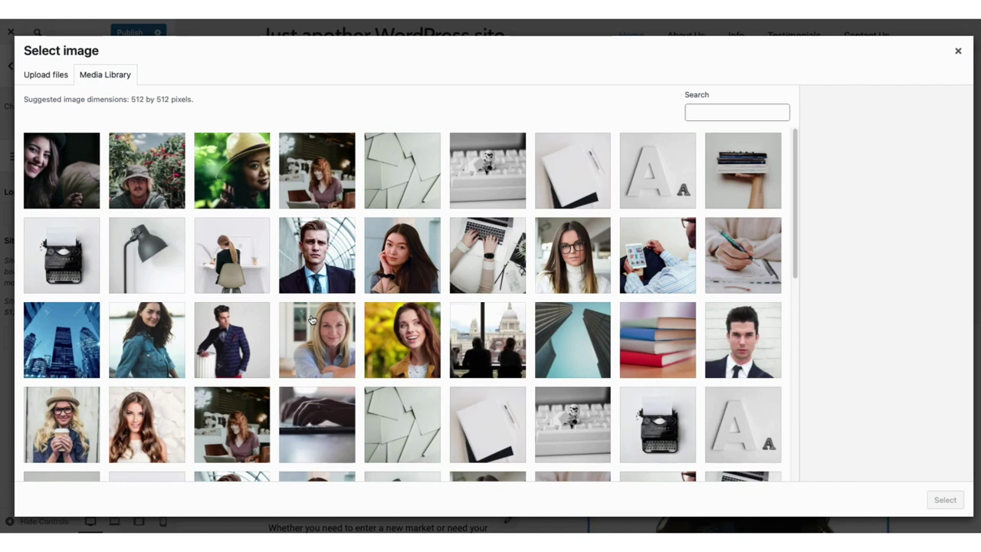
pyautogui.press('Escape')
pyautogui.click(11, 67)
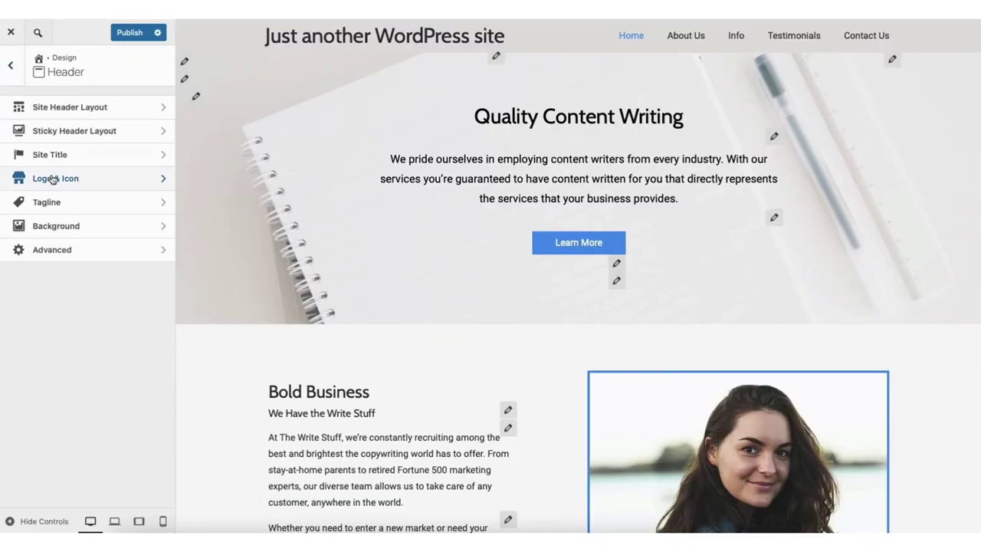
pyautogui.click(46, 202)
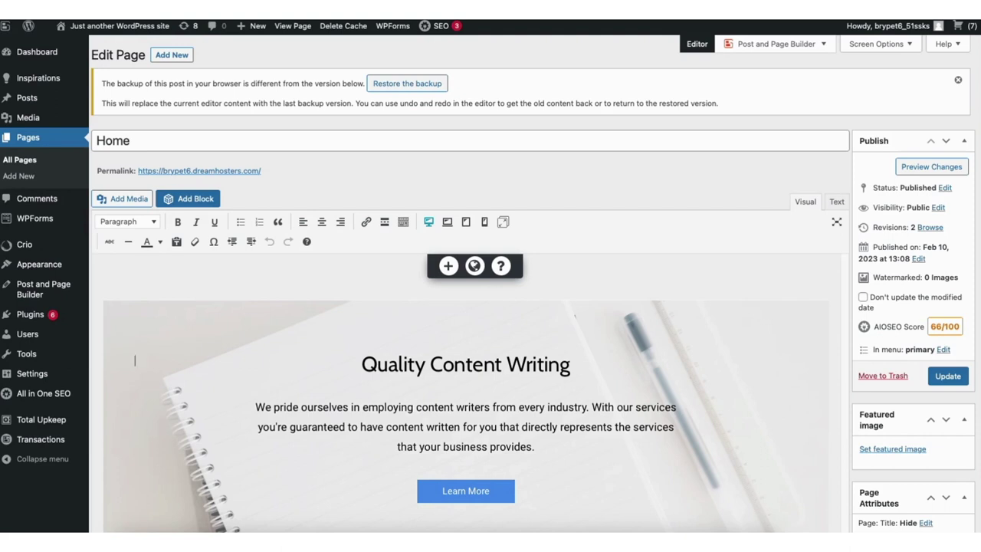
# Set the Home page's AIOSEO page title to "My Demo Website - Quick & Easy" and check its mobile and desktop snippet previews.
pyautogui.scroll(-20, 968, 437)
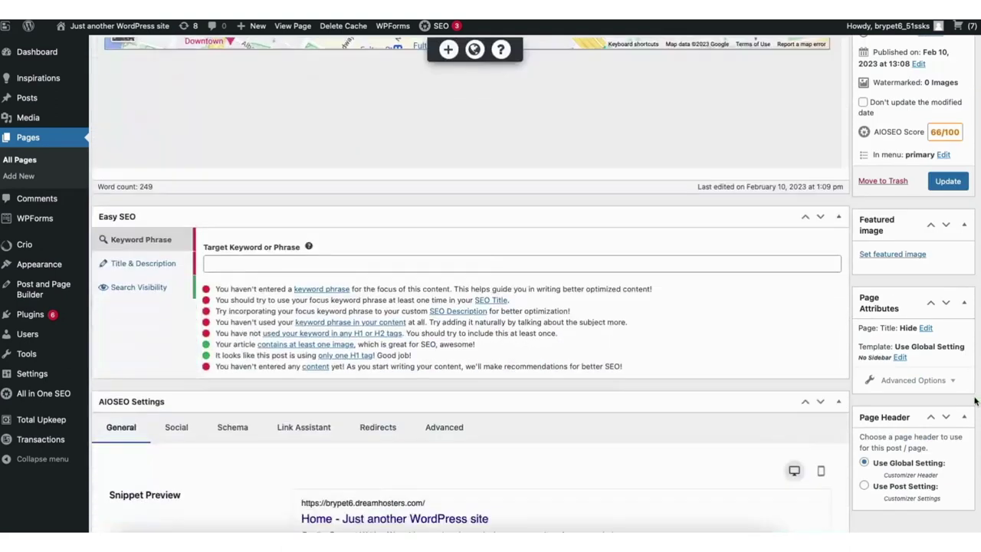
pyautogui.scroll(-3, 968, 437)
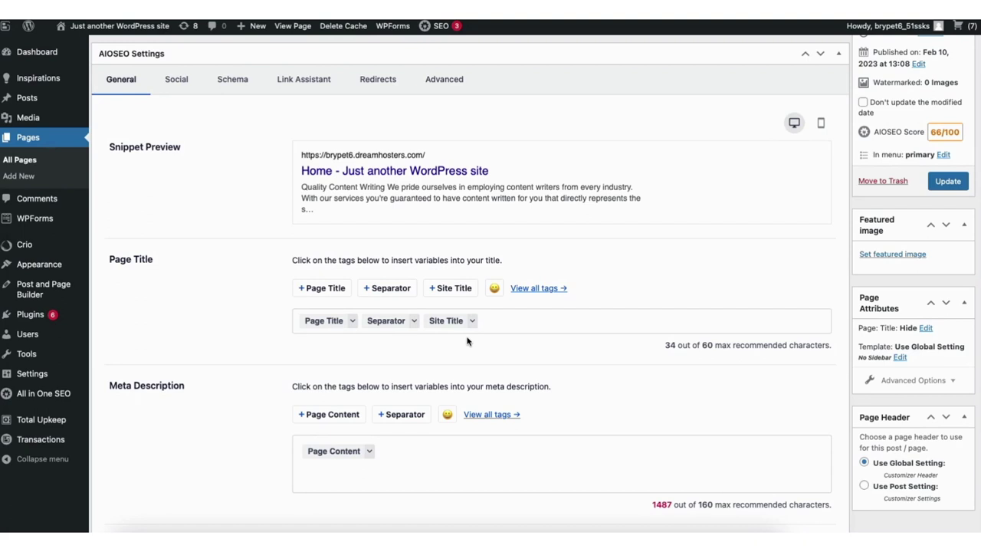
pyautogui.click(489, 320)
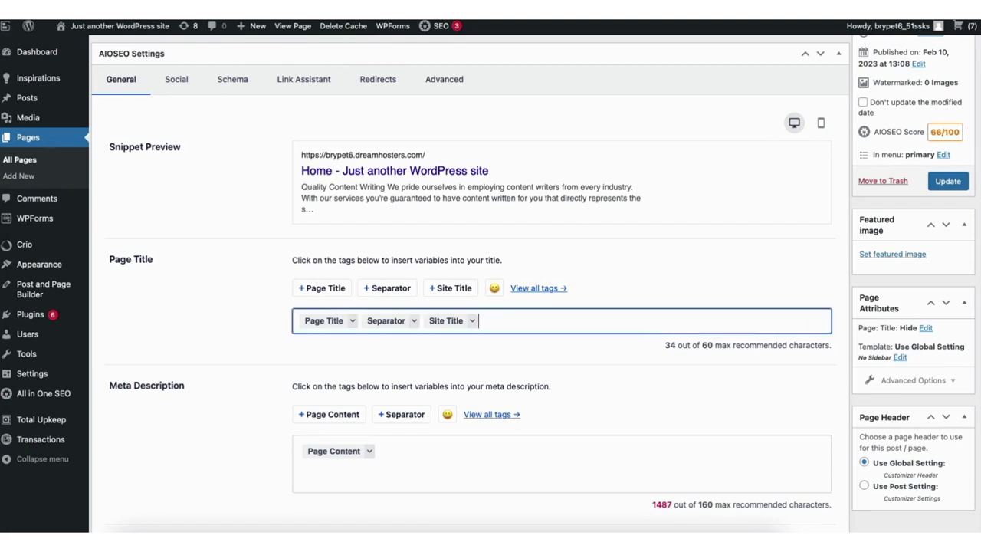
pyautogui.press('BackSpace')
pyautogui.press('BackSpace')
pyautogui.press('BackSpace')
pyautogui.write('My ')
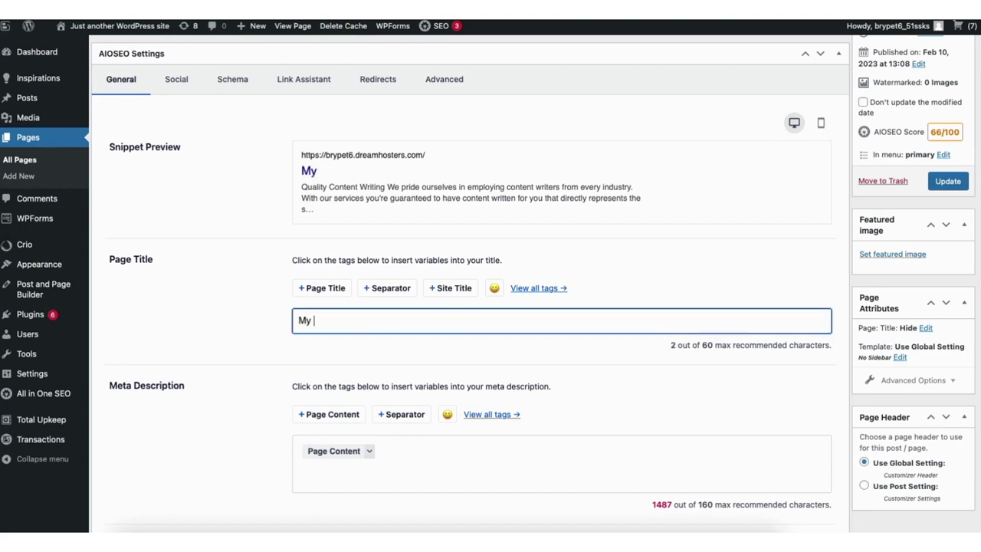
pyautogui.write('Demo Websit')
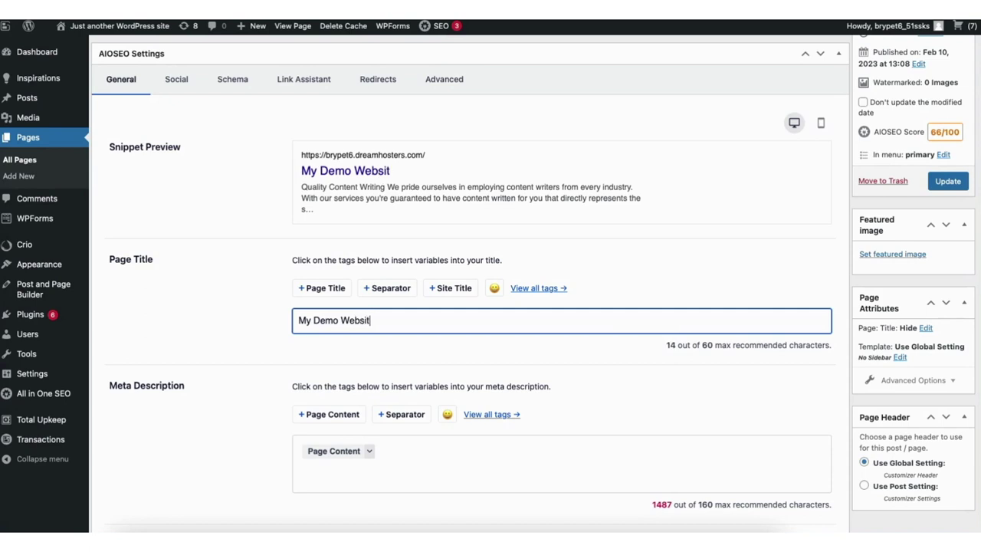
pyautogui.write('e - Quick & Easy')
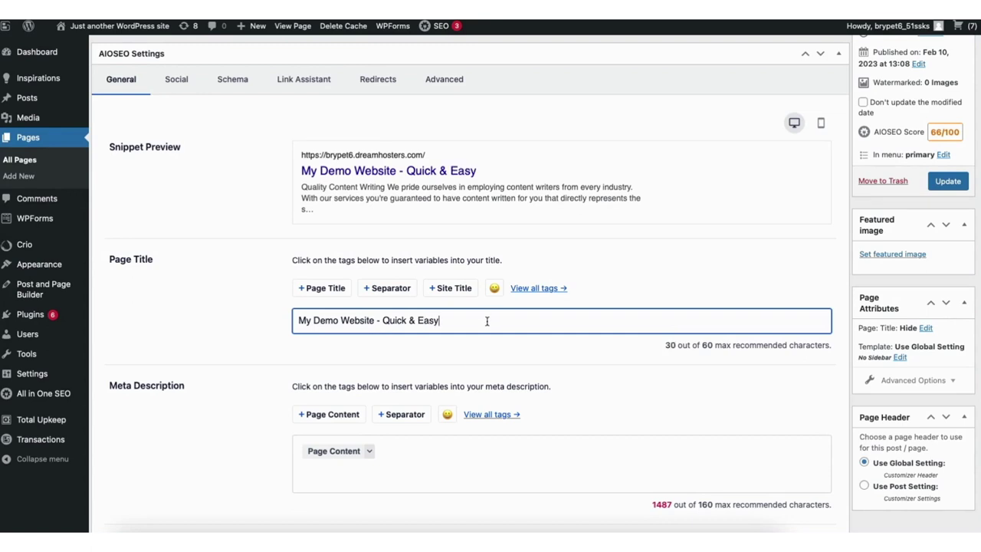
pyautogui.click(821, 123)
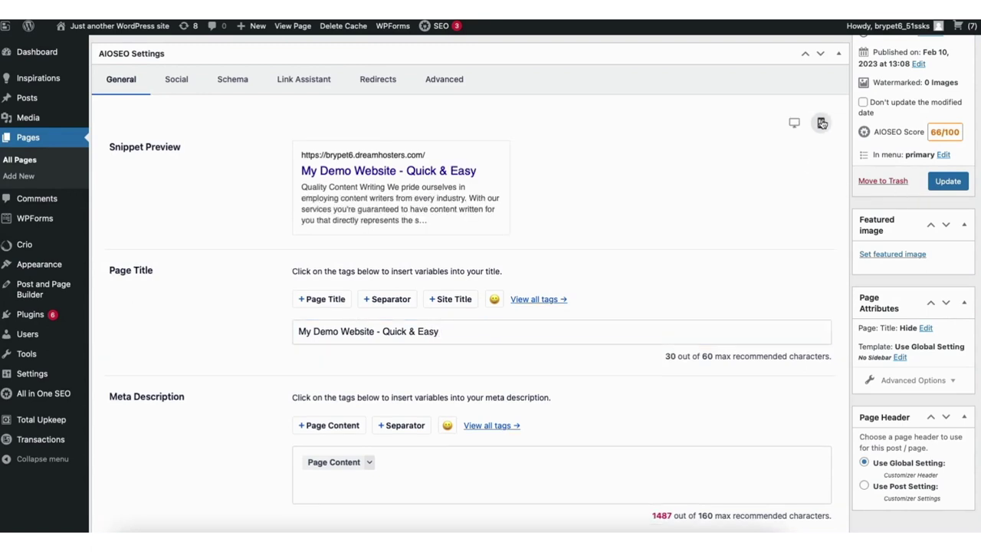
pyautogui.click(794, 123)
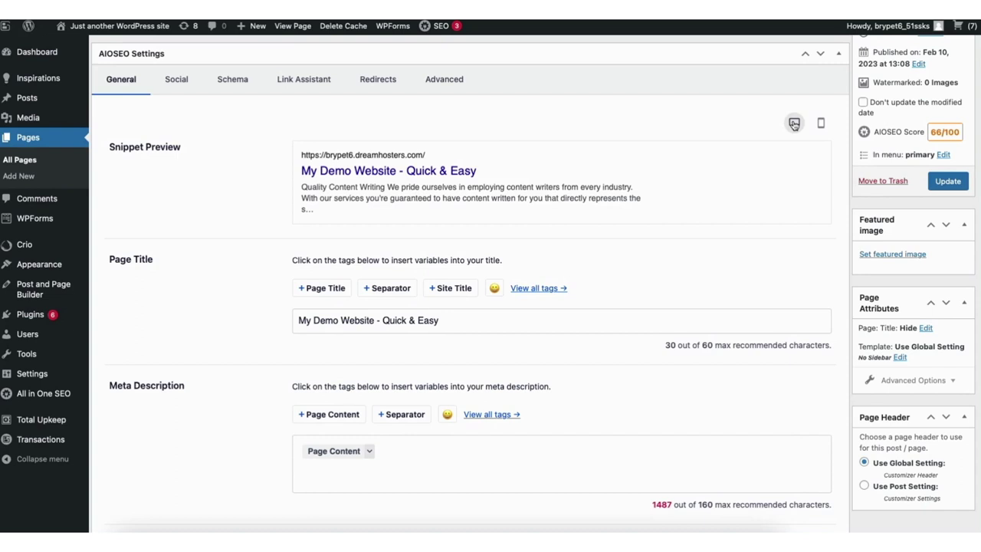
# Examine the Focus Keyphrase field and the Title and Readability results of the page analysis.
pyautogui.scroll(-5, 378, 280)
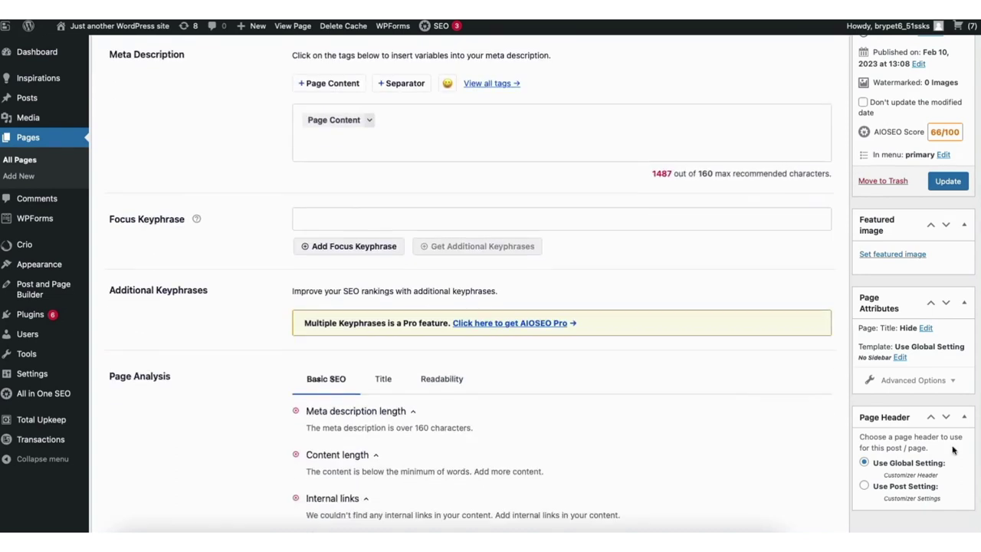
pyautogui.click(332, 218)
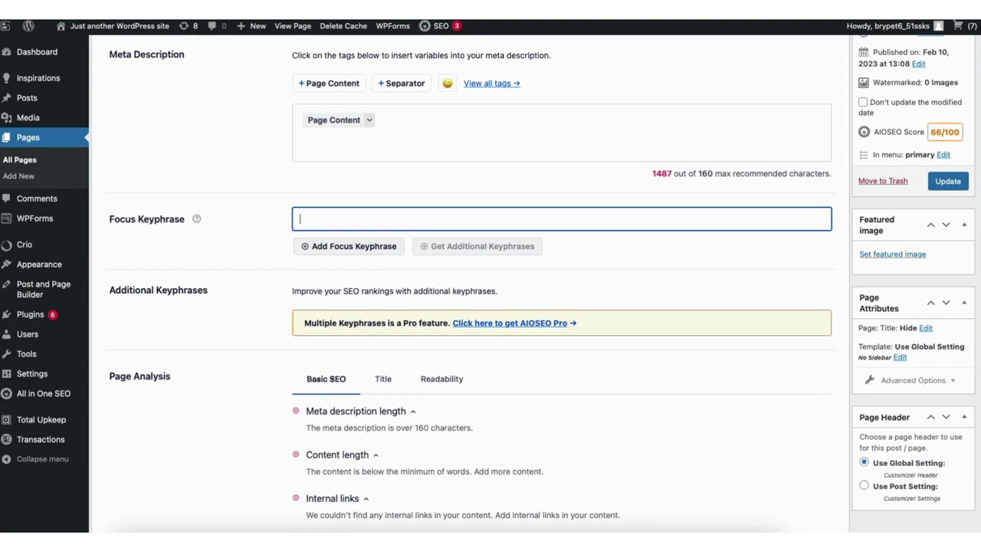
pyautogui.scroll(-3, 613, 440)
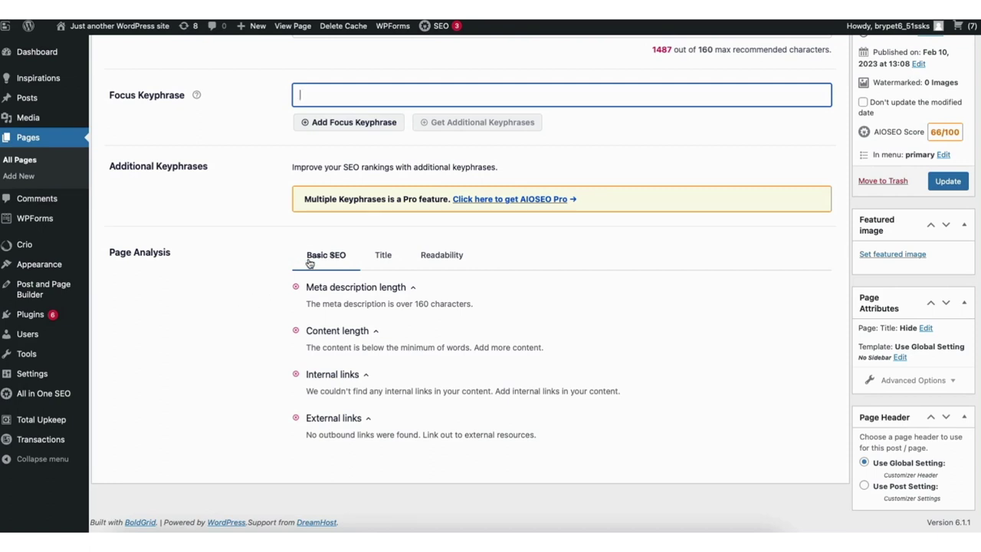
pyautogui.click(381, 258)
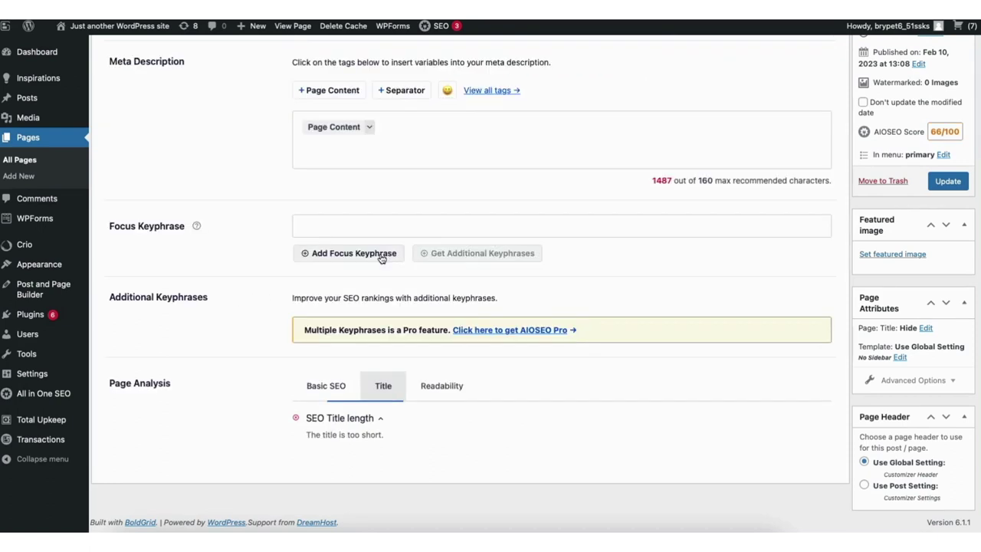
pyautogui.click(444, 385)
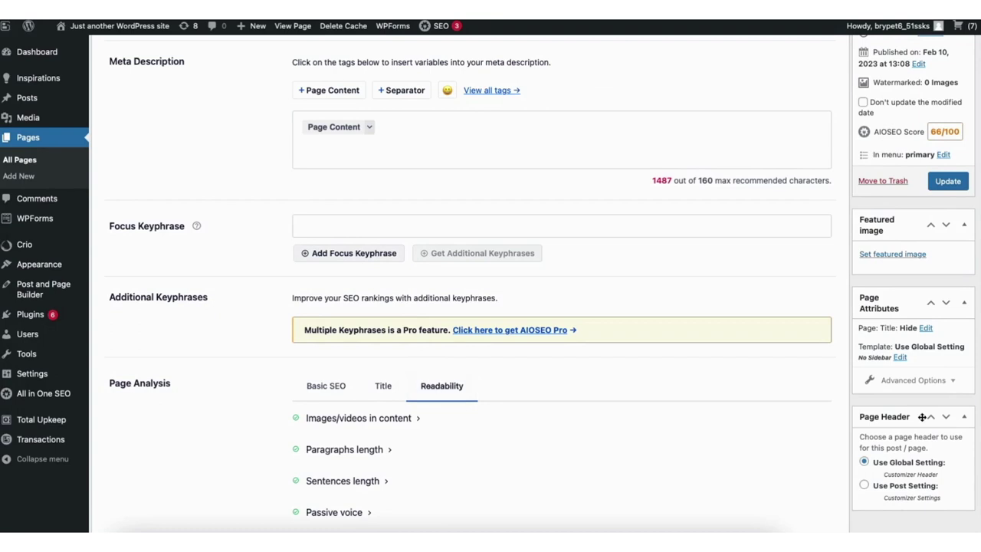
pyautogui.scroll(-2, 491, 307)
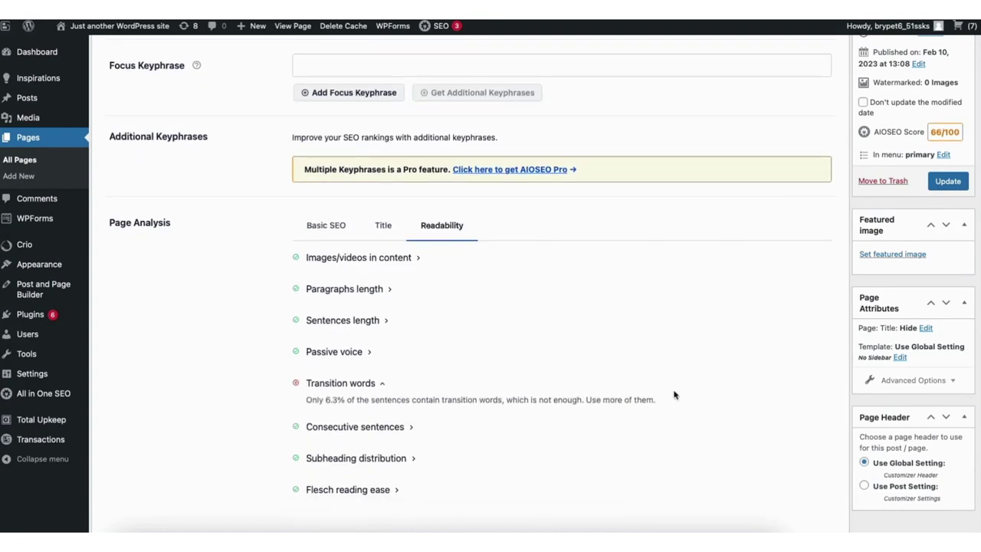
# Open the All in One SEO dashboard and launch its setup wizard.
pyautogui.moveTo(50, 397)
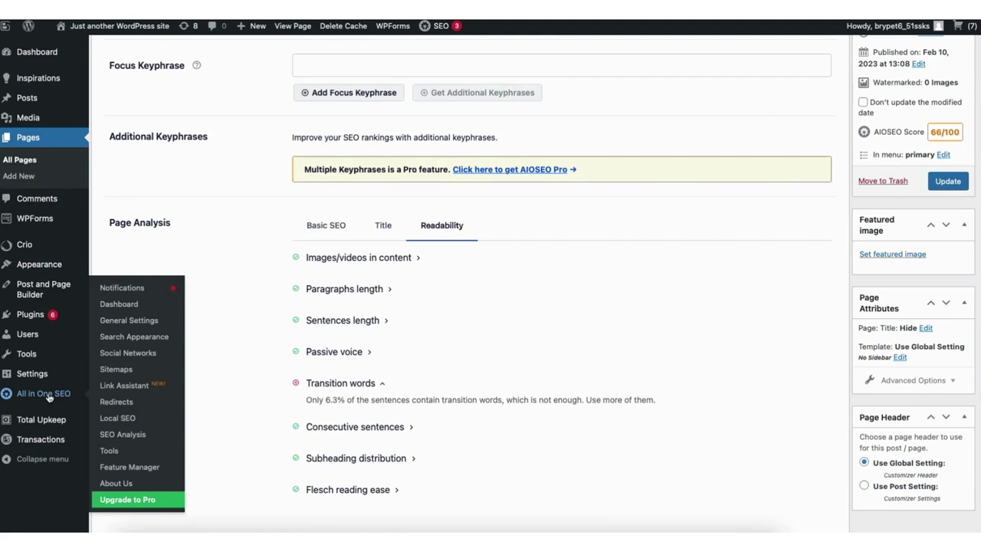
pyautogui.click(118, 304)
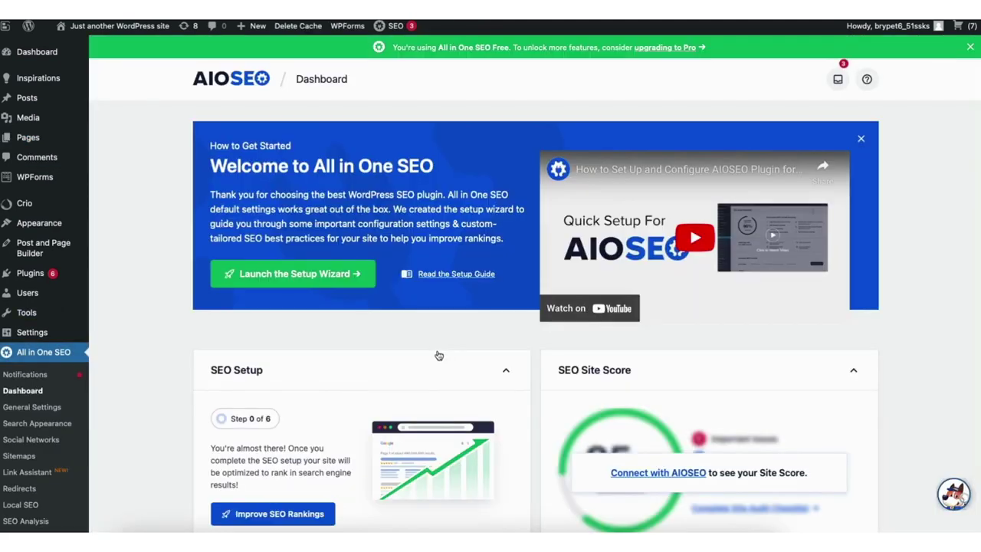
pyautogui.click(331, 279)
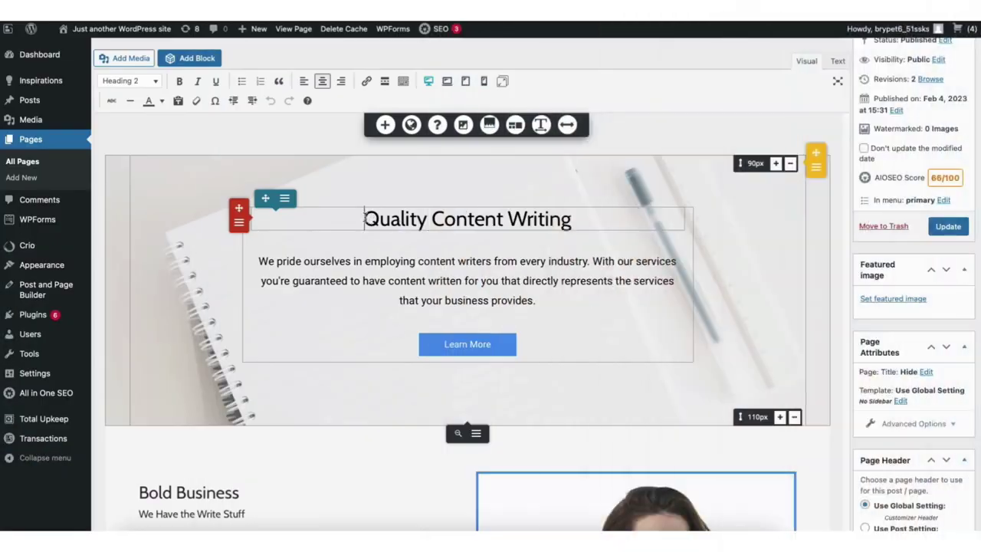
# Replace the Home page's hero heading with text beginning "MY DEMO W".
pyautogui.moveTo(365, 219); pyautogui.dragTo(566, 218)
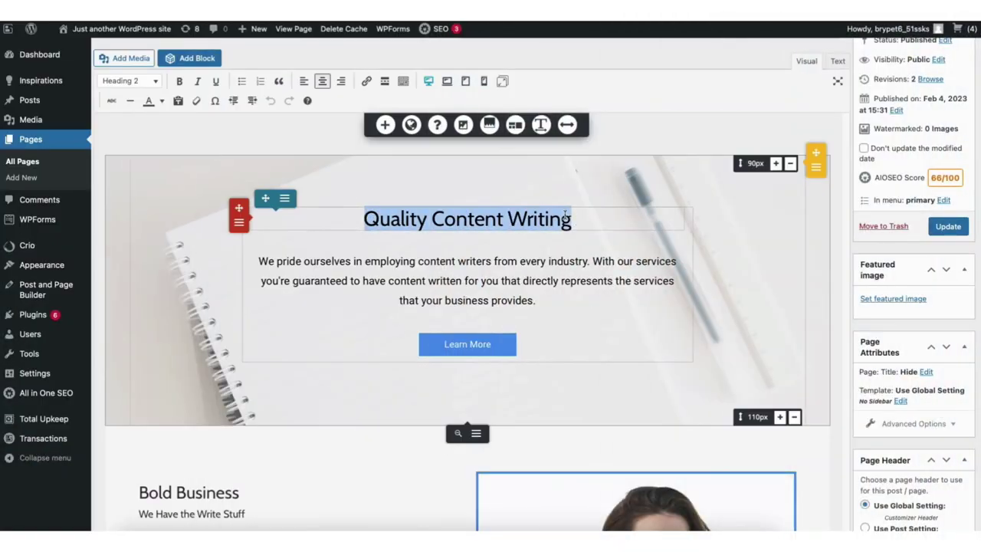
pyautogui.write('MY DEMO W')
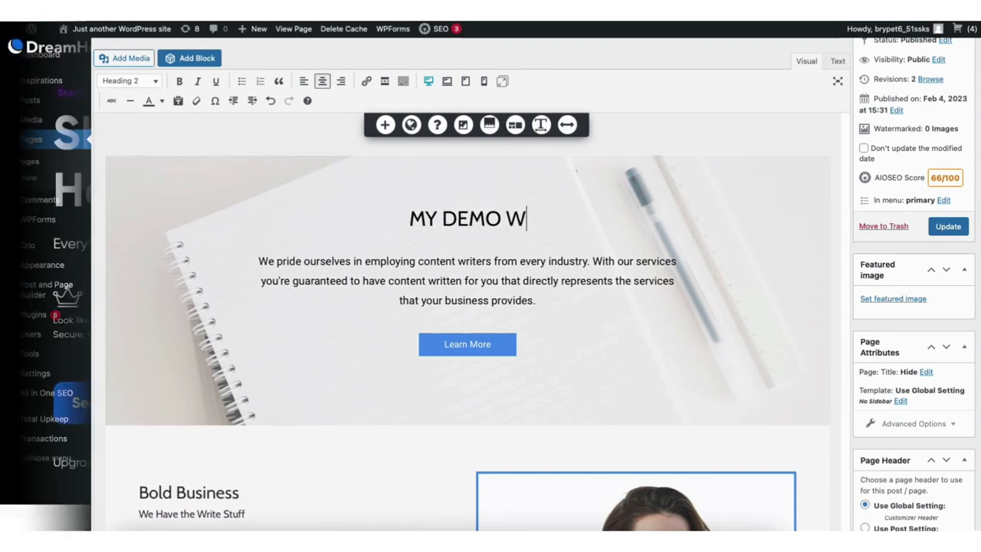